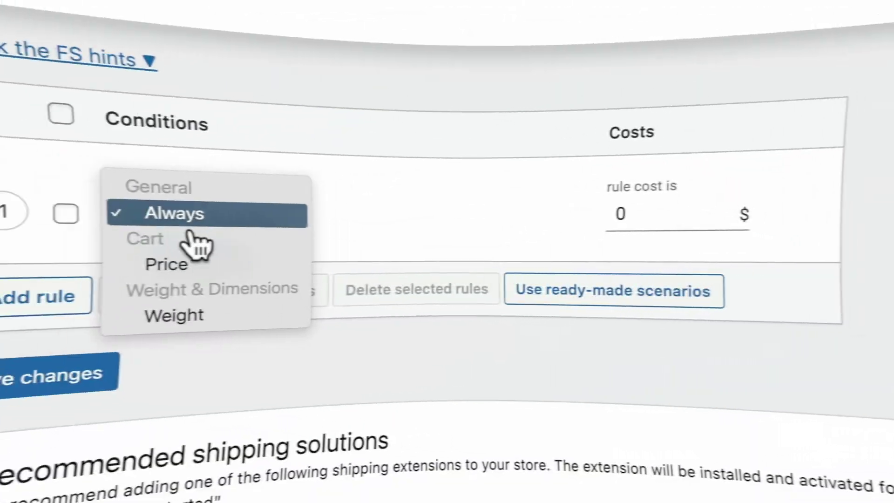
# Base the shipping rule on Weight and complete the second weight rule with an upper limit of 1.99 lbs and a cost of $6.95.
pyautogui.click(174, 315)
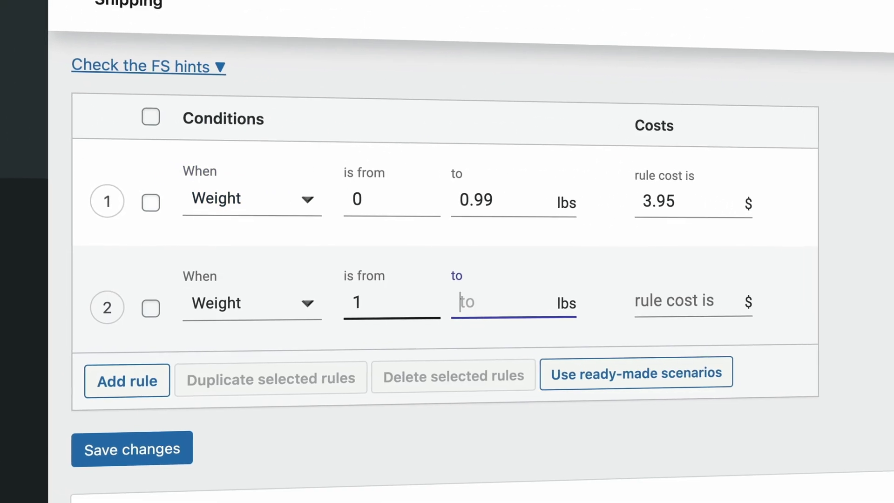
pyautogui.write('1.99')
pyautogui.click(673, 302)
pyautogui.write('6.9')
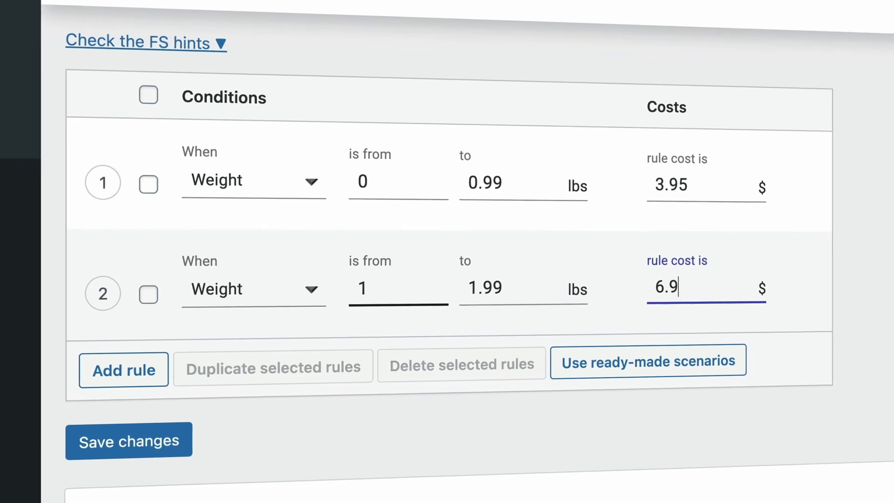
pyautogui.write('5')
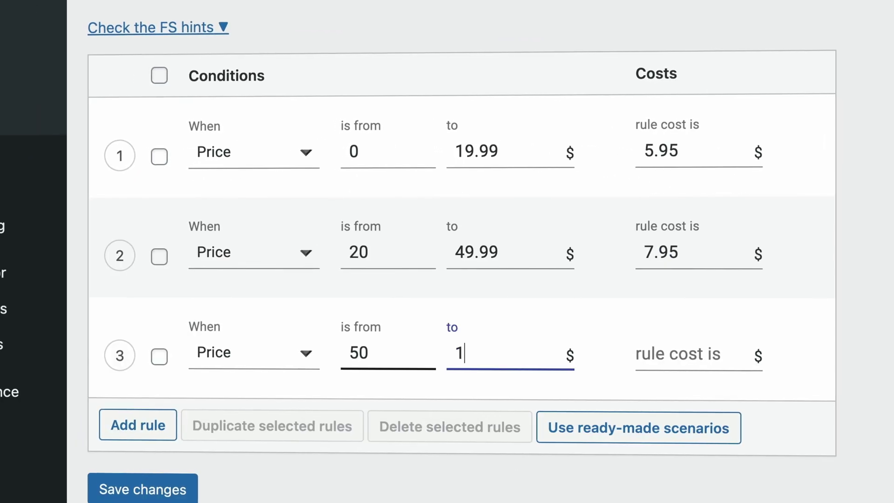
# Complete the third price rule with an upper limit of $199.99 and a rule cost of $12.95.
pyautogui.write('99.99')
pyautogui.click(685, 354)
pyautogui.write('12.95')
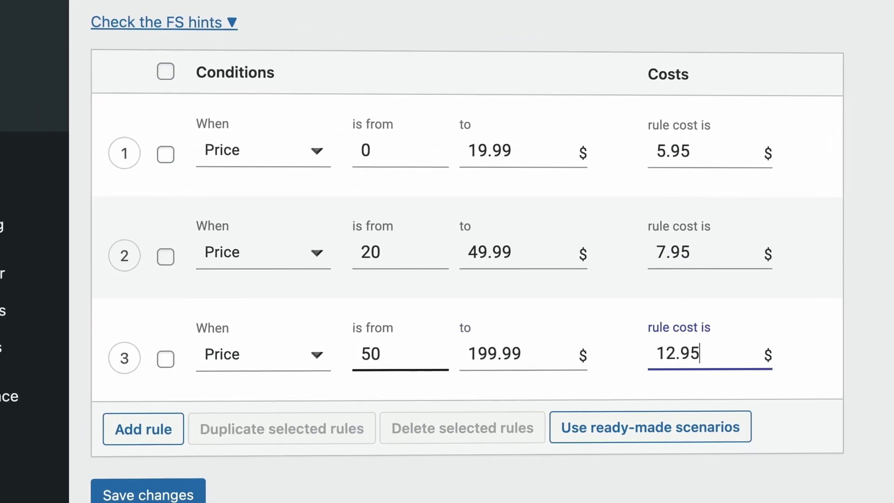
# Name the shipping zone Canada and search the zone regions for "canad".
pyautogui.write('Canada')
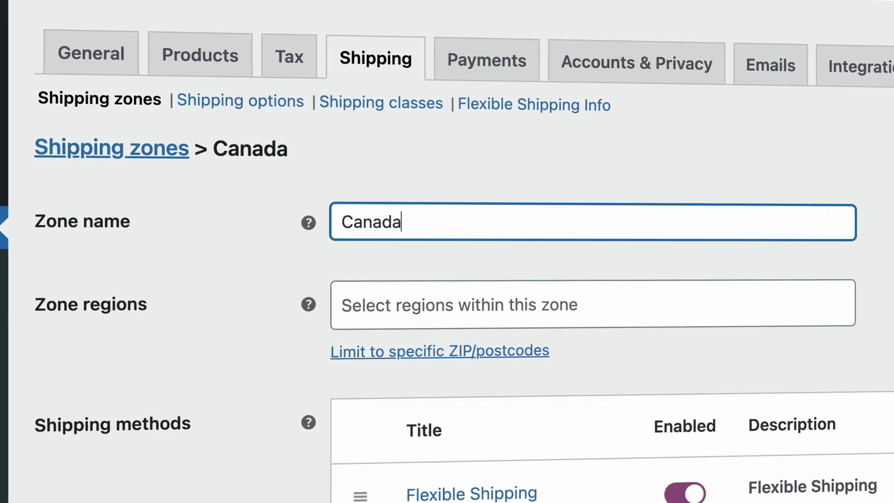
pyautogui.press('Tab')
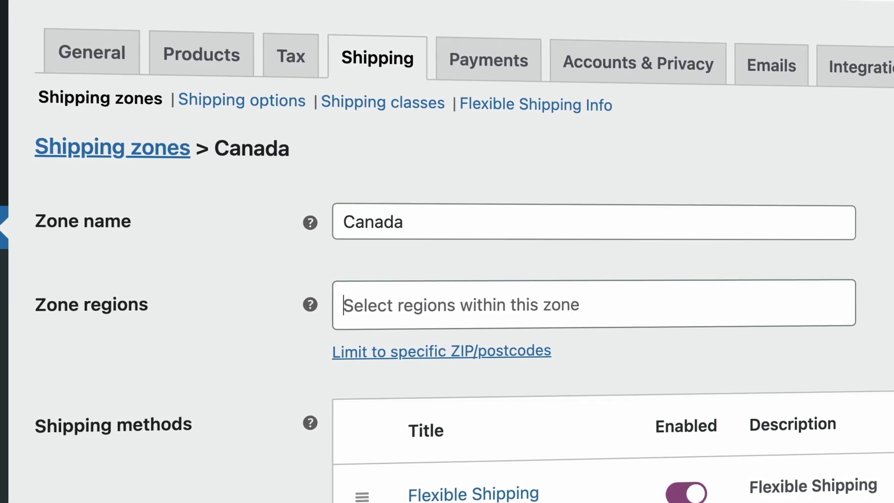
pyautogui.write('canad')
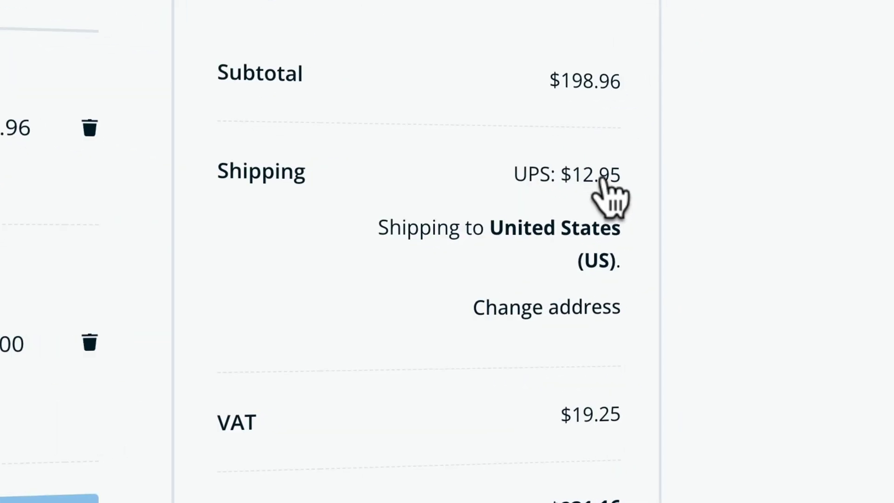
# Open the shipping address for changing in the cart totals.
pyautogui.click(559, 316)
pyautogui.click(416, 373)
pyautogui.click(409, 256)
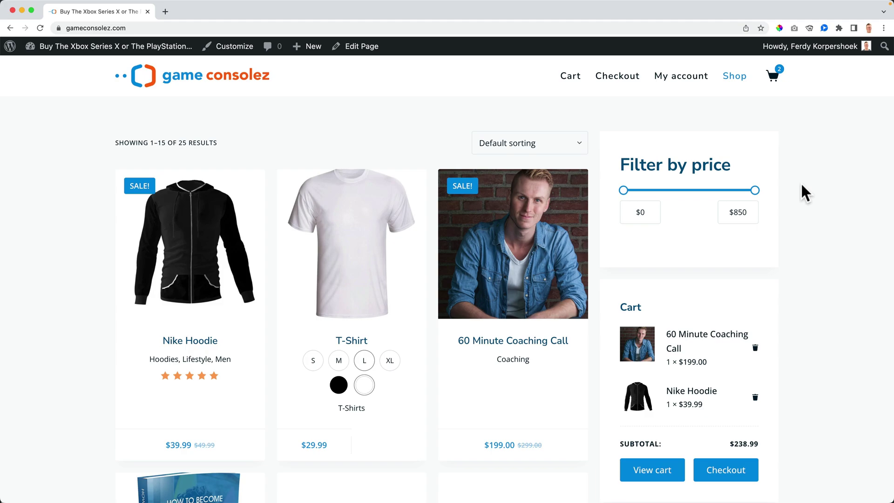
# Open the WooCommerce general settings from the site's dashboard and set the selling locations to Sell to specific countries.
pyautogui.click(139, 54)
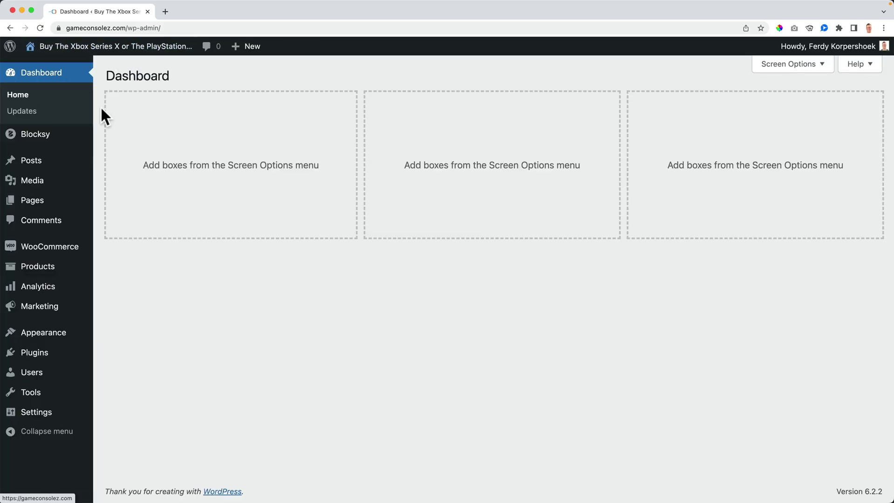
pyautogui.moveTo(55, 252)
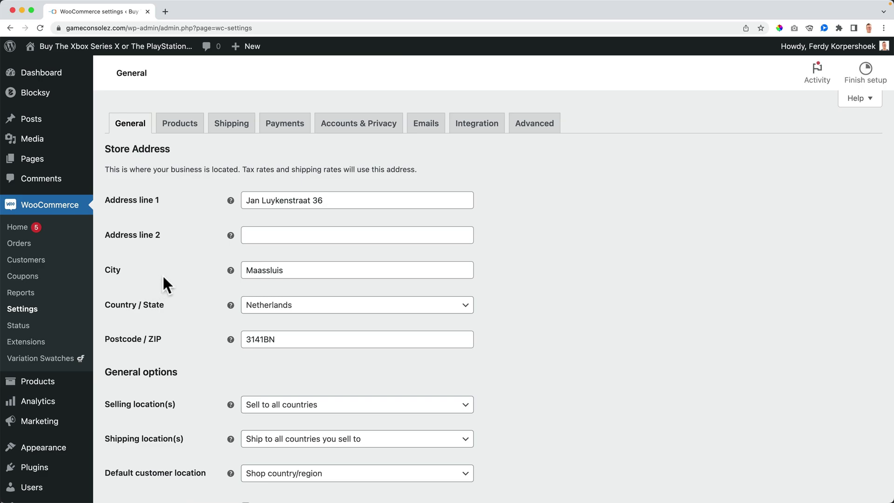
pyautogui.scroll(-3, 163, 279)
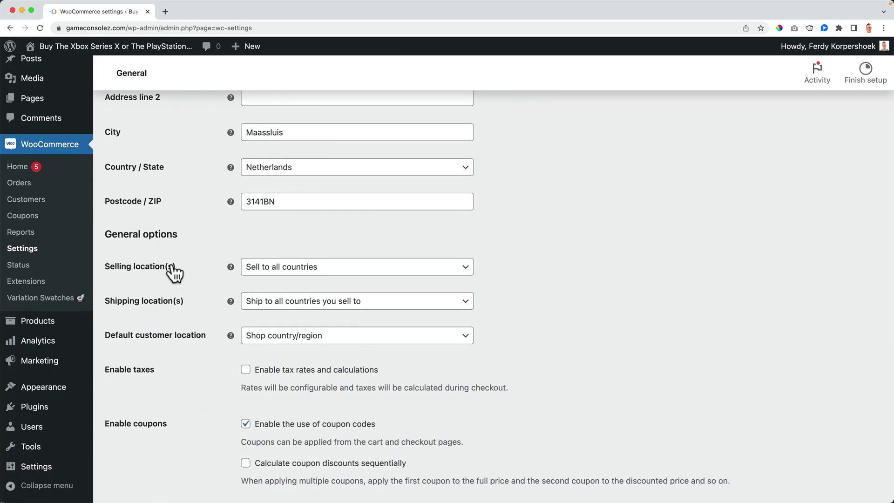
pyautogui.click(302, 269)
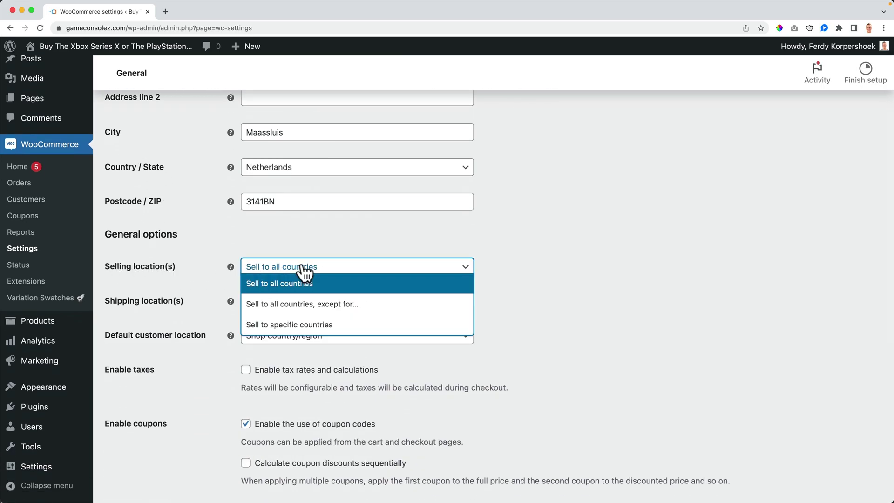
pyautogui.click(288, 326)
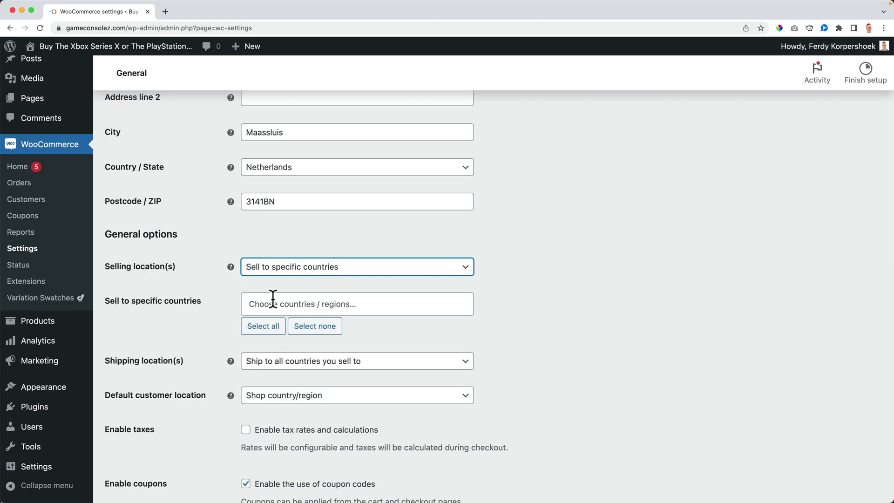
# Add United States (US) and Netherlands as the specific countries to sell to and save the settings.
pyautogui.click(291, 305)
pyautogui.write('united s')
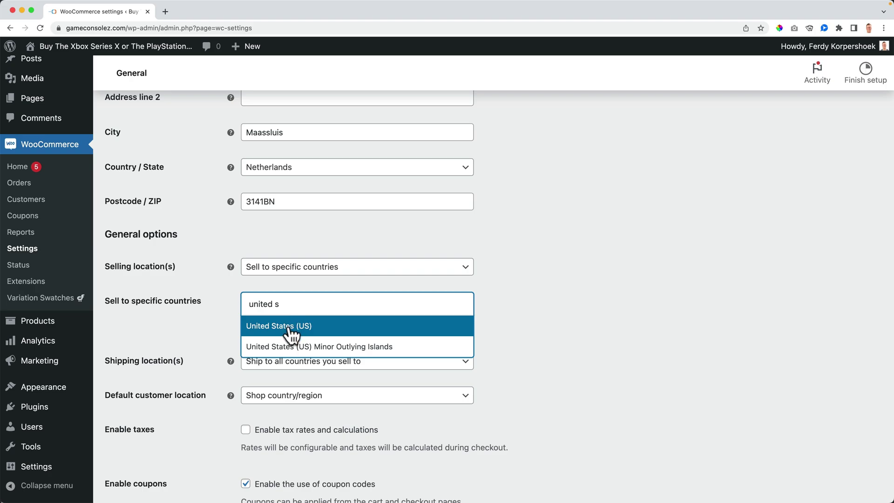
pyautogui.click(286, 326)
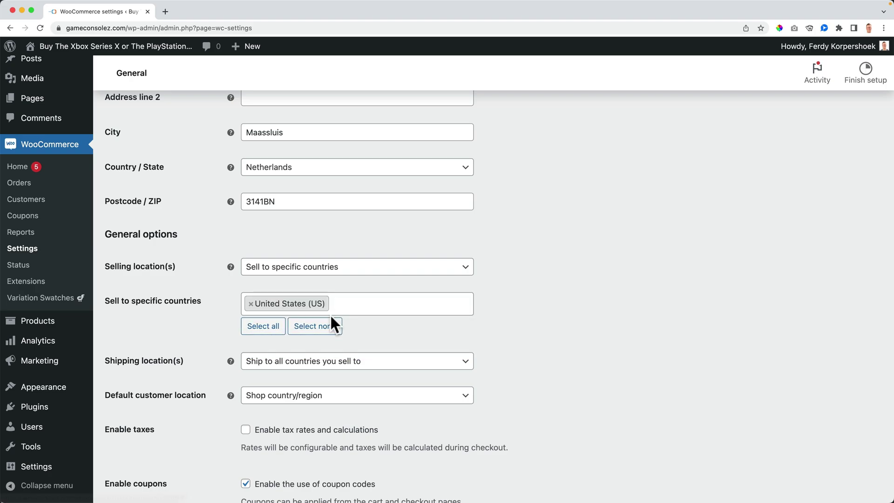
pyautogui.write('netherland')
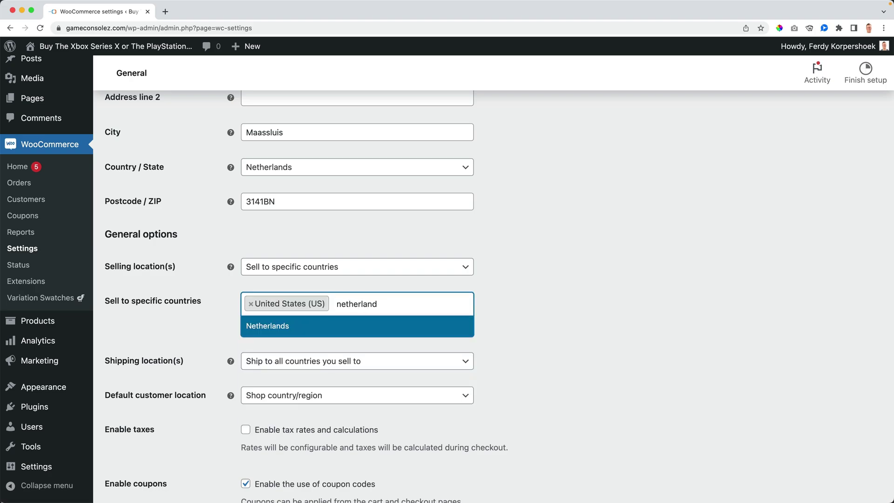
pyautogui.click(311, 329)
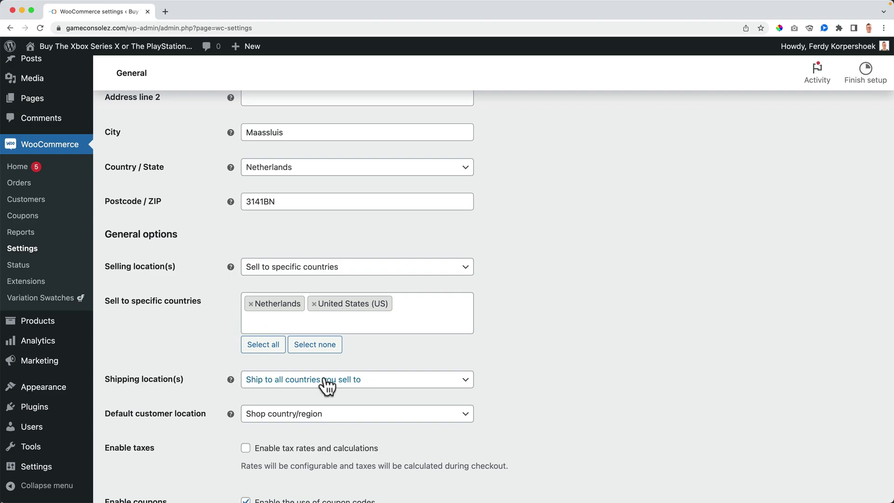
pyautogui.scroll(-8, 209, 360)
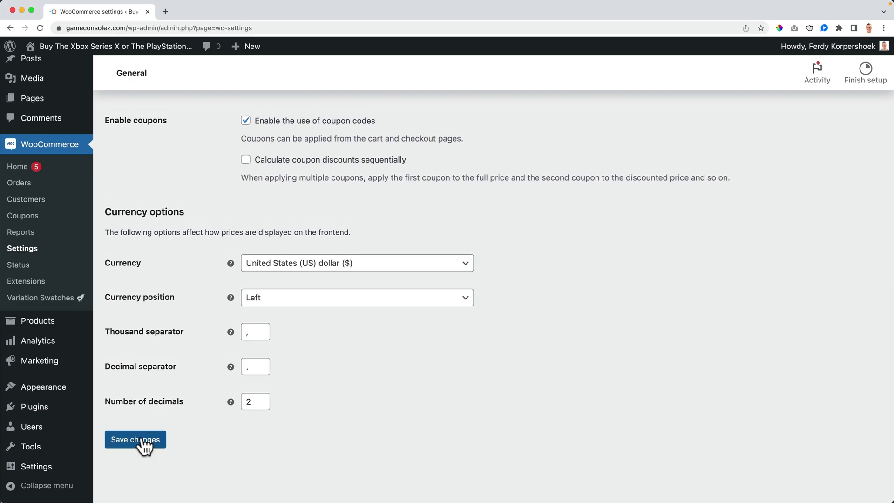
pyautogui.click(142, 440)
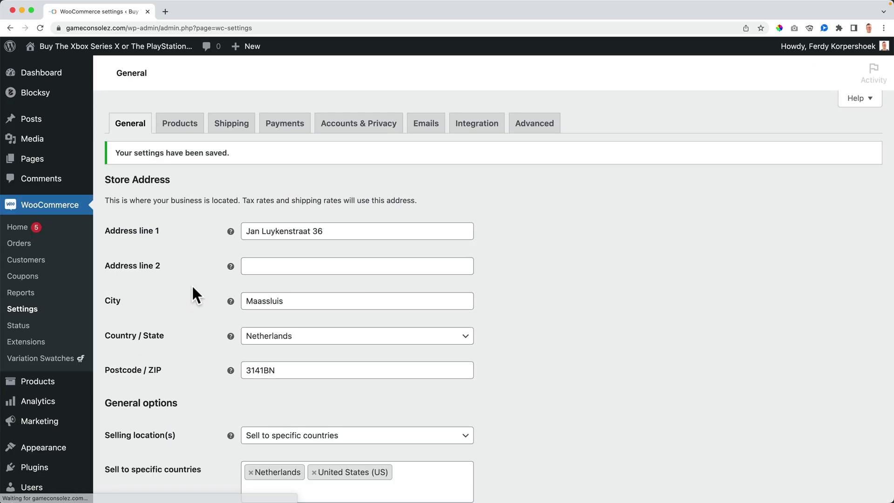
# Start a new shipping zone and examine the shipping methods offered for it, without adding one.
pyautogui.click(227, 129)
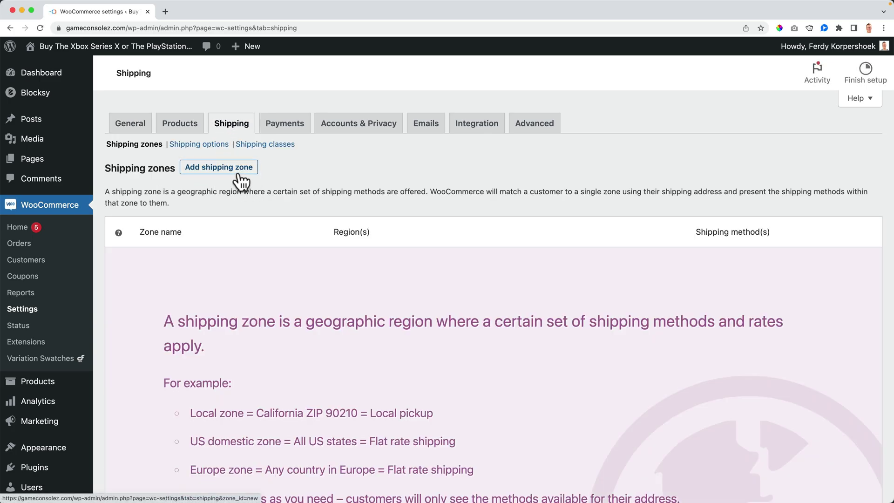
pyautogui.click(232, 177)
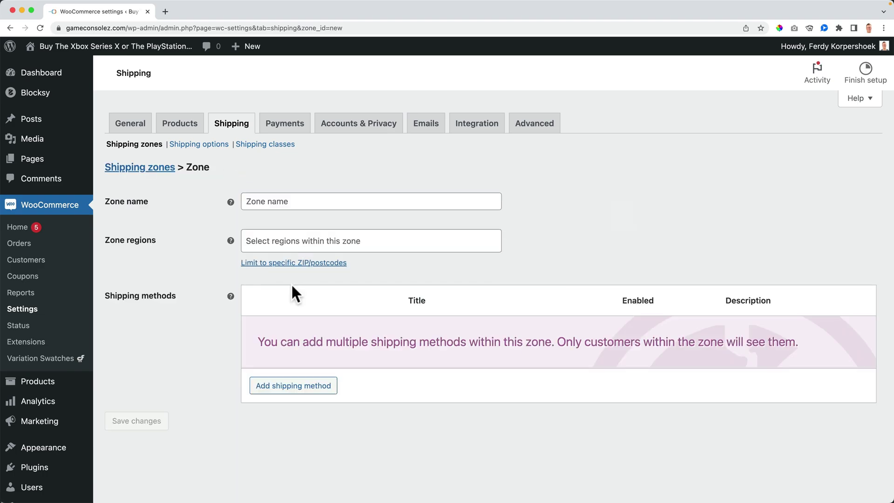
pyautogui.click(299, 388)
pyautogui.click(318, 273)
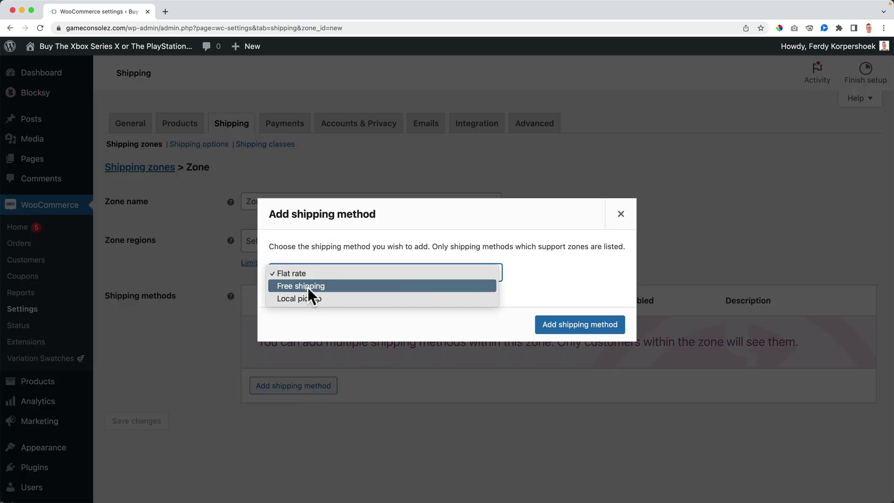
pyautogui.click(538, 267)
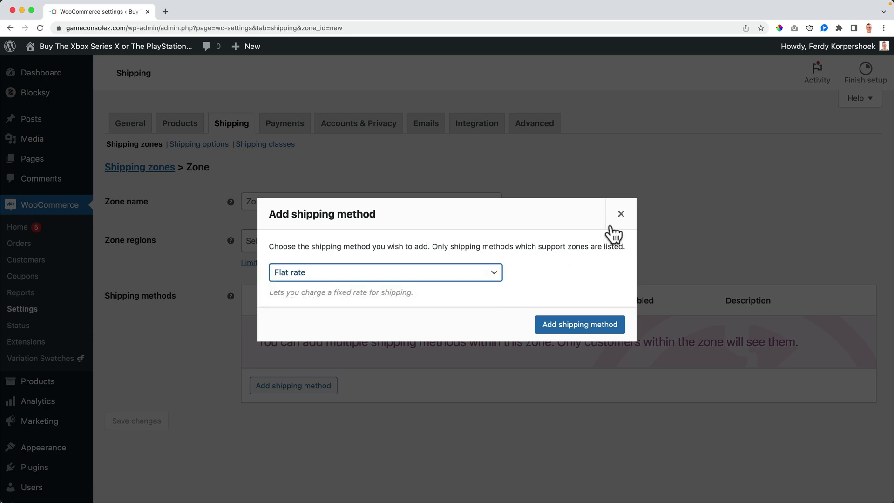
pyautogui.click(619, 215)
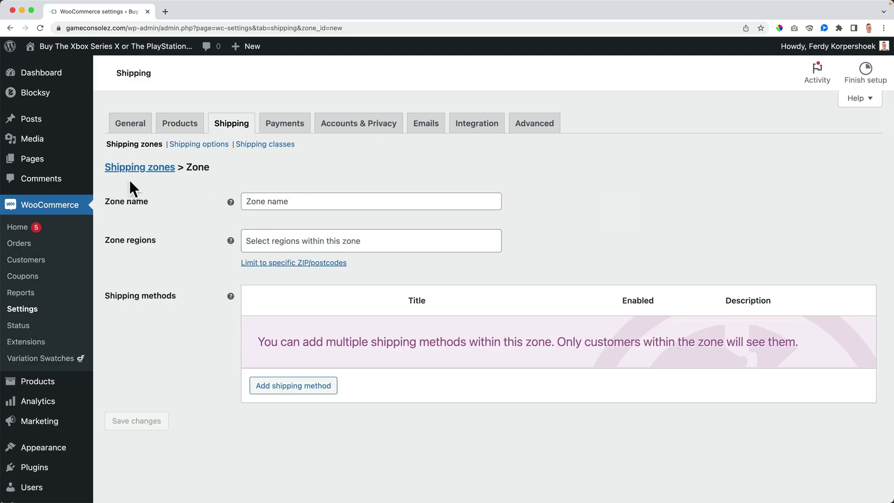
# Go to adding new plugins and search the plugin directory for "table rate".
pyautogui.scroll(-2, 28, 196)
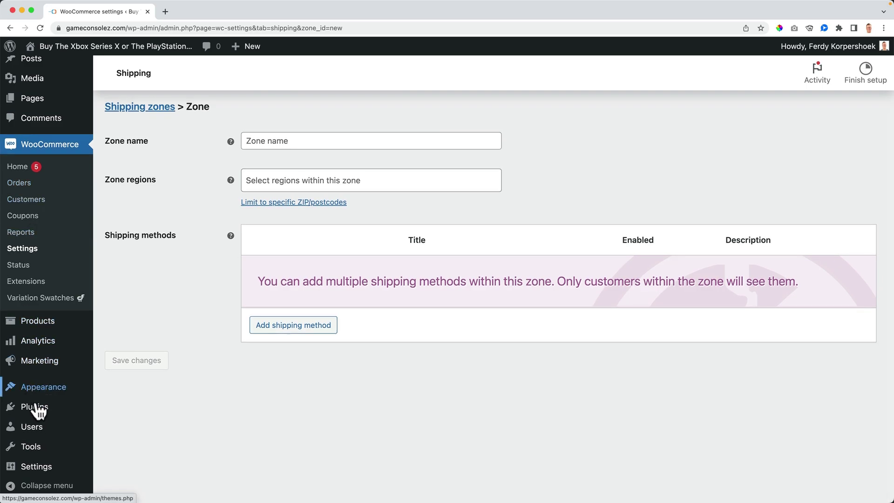
pyautogui.moveTo(40, 410)
pyautogui.click(119, 426)
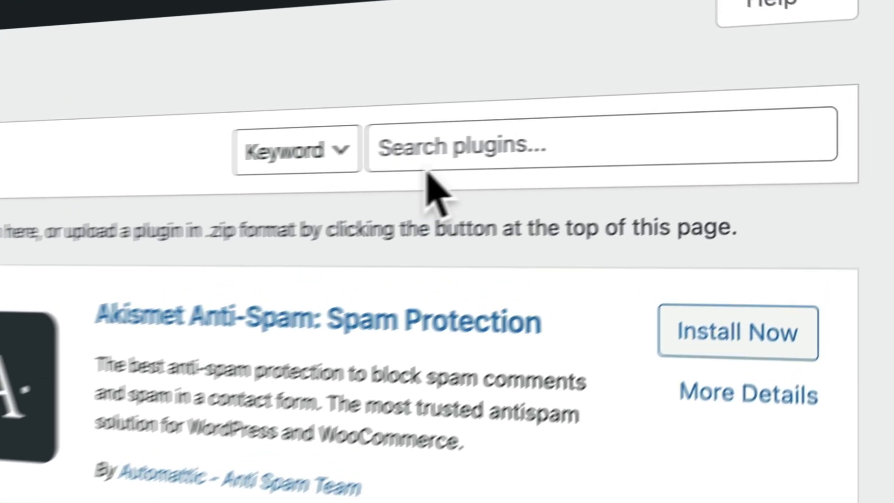
pyautogui.click(689, 114)
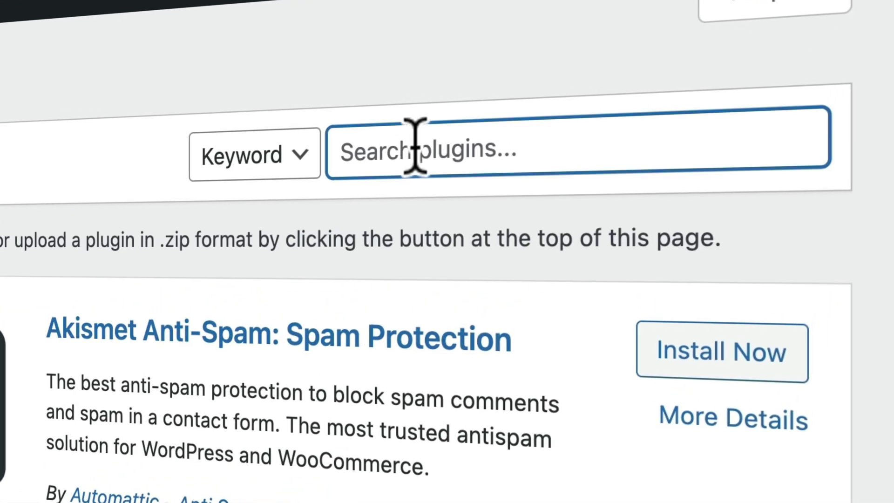
pyautogui.write('table rate')
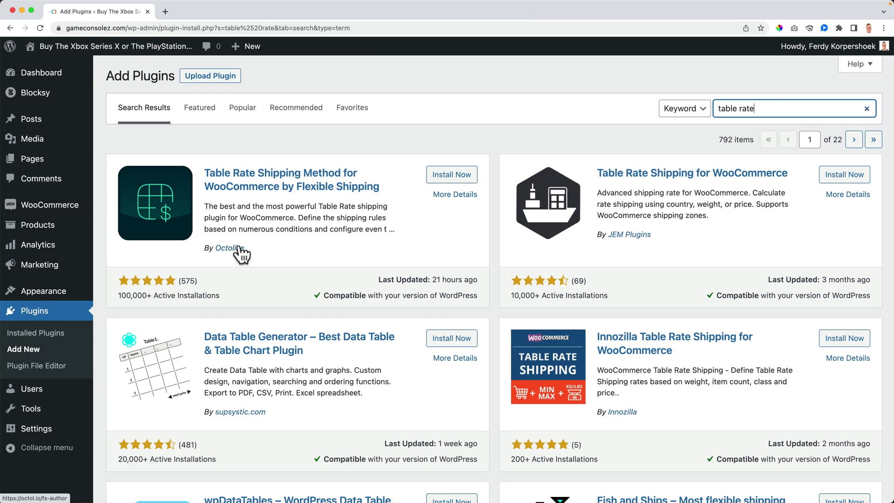
# Install and activate Table Rate Shipping Method for WooCommerce by Flexible Shipping, and dismiss its usage-data notice.
pyautogui.click(443, 177)
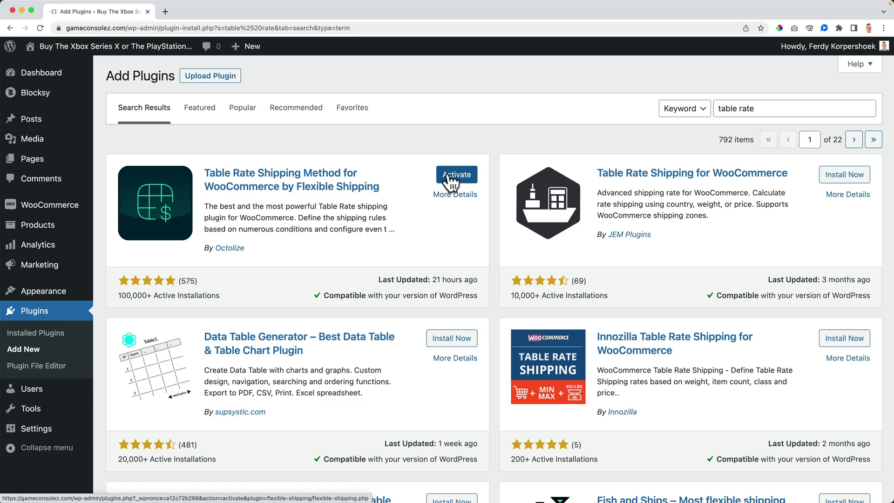
pyautogui.click(450, 181)
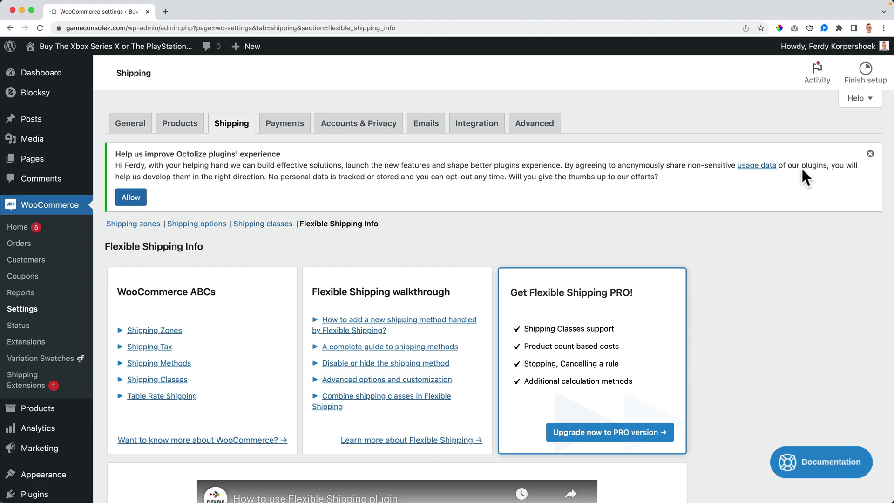
pyautogui.click(870, 153)
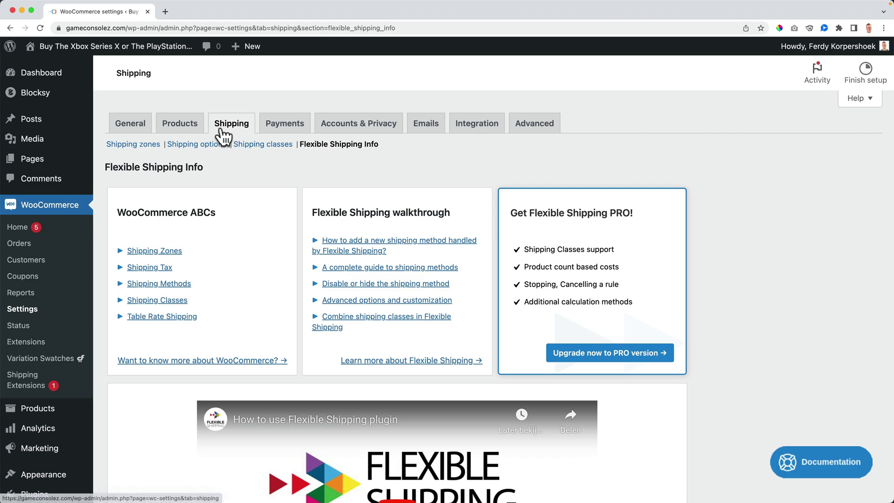
# Create a new shipping zone named United States and add United States (US) as its region.
pyautogui.click(140, 144)
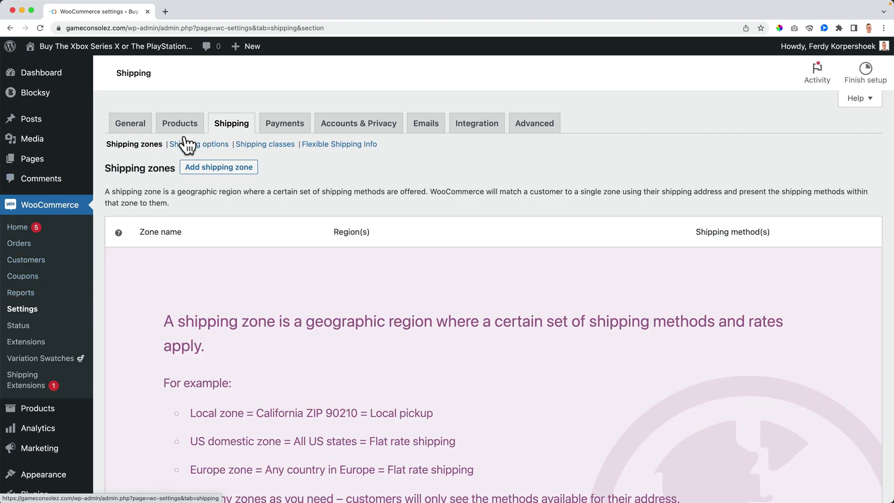
pyautogui.click(219, 175)
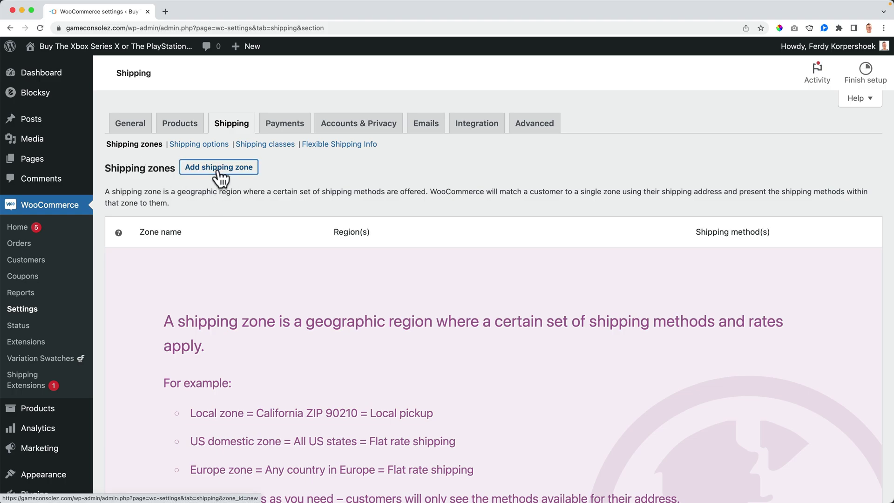
pyautogui.click(288, 201)
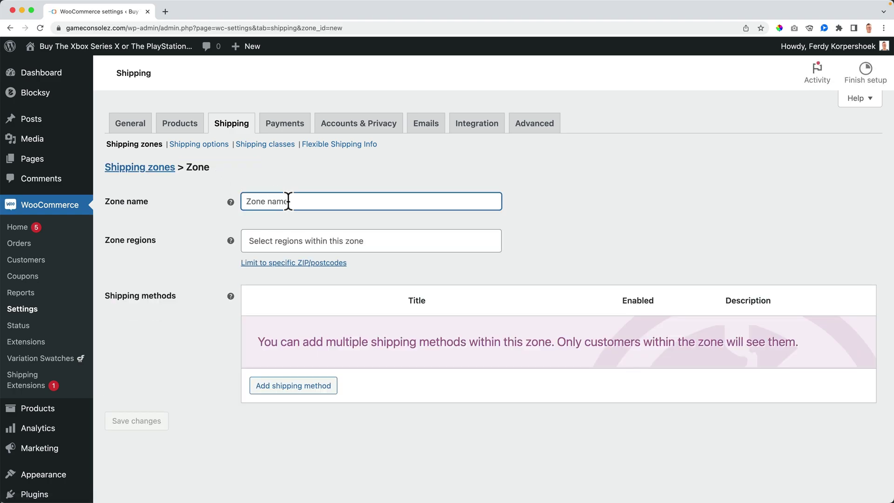
pyautogui.write('United S')
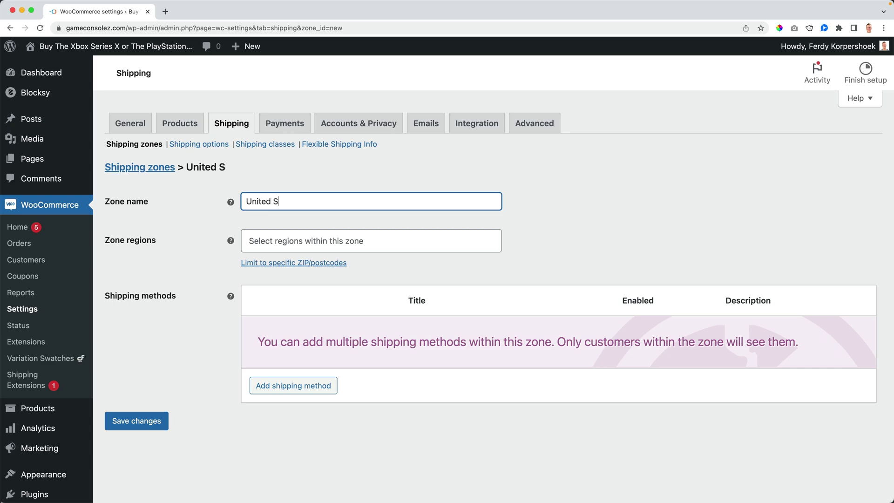
pyautogui.press('Tab')
pyautogui.press('Tab')
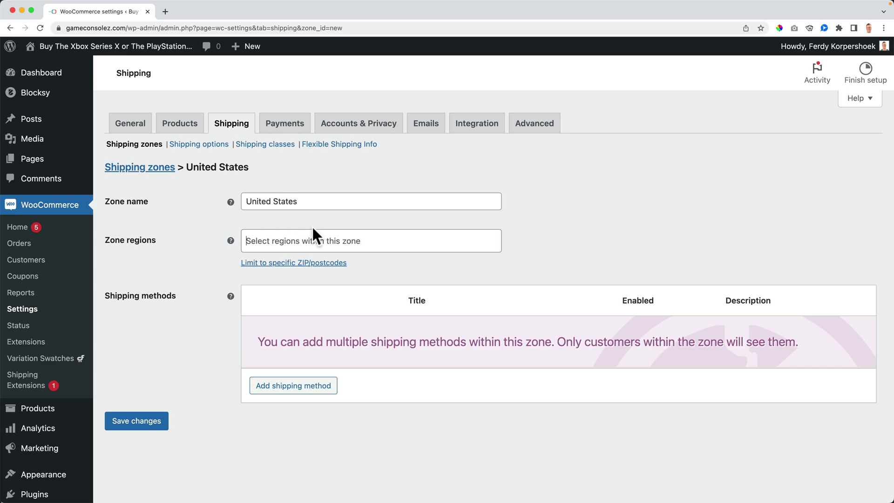
pyautogui.write('unite')
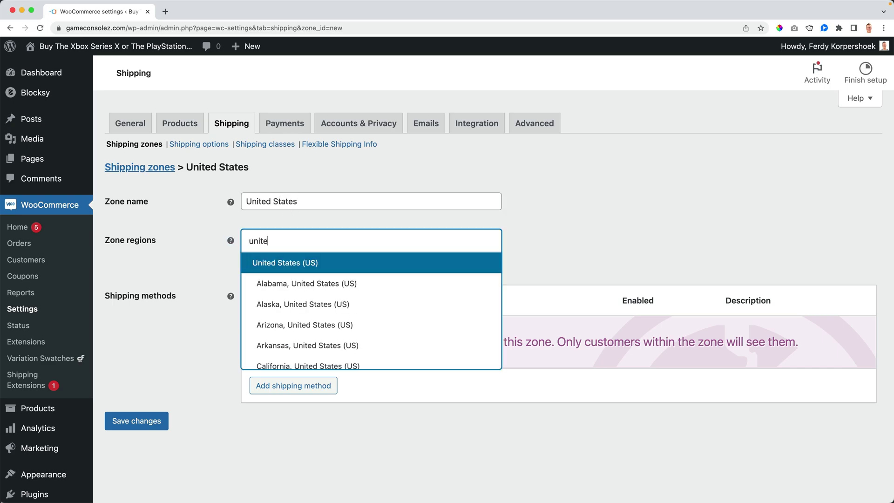
pyautogui.click(309, 266)
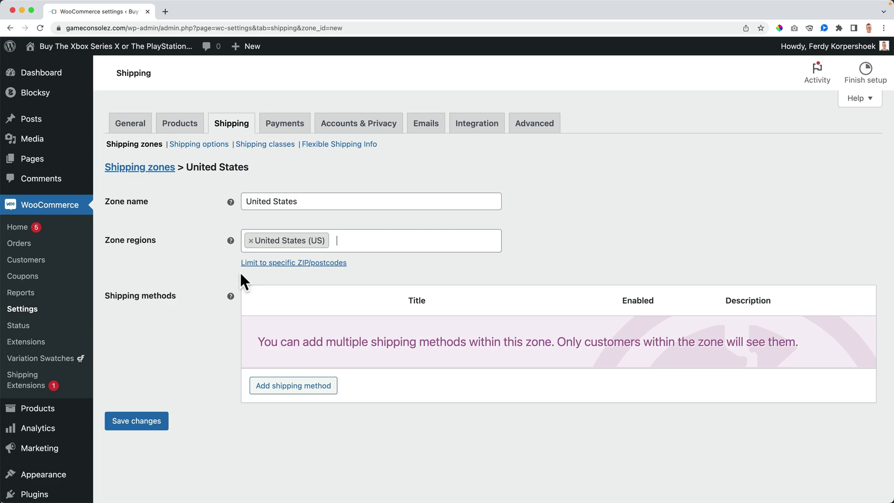
# Remove the zone's region, look through the available regions and states, and select United States (US) again.
pyautogui.click(251, 241)
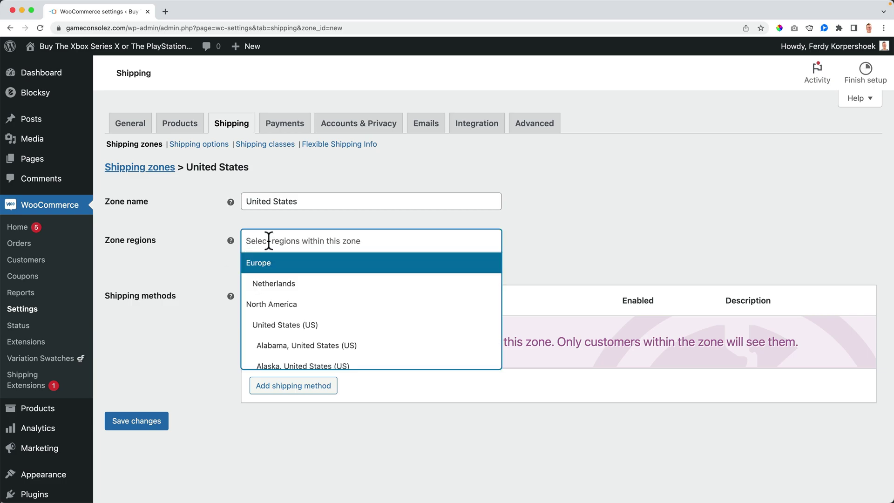
pyautogui.scroll(-8, 286, 305)
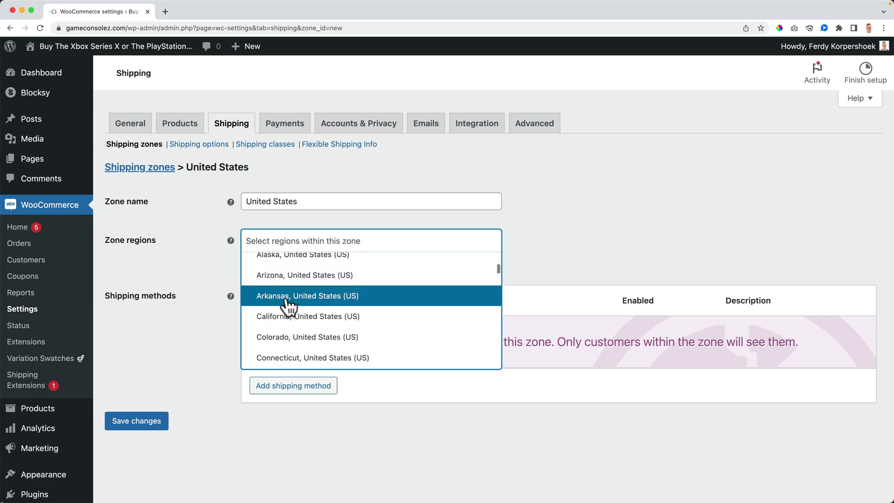
pyautogui.scroll(8, 287, 305)
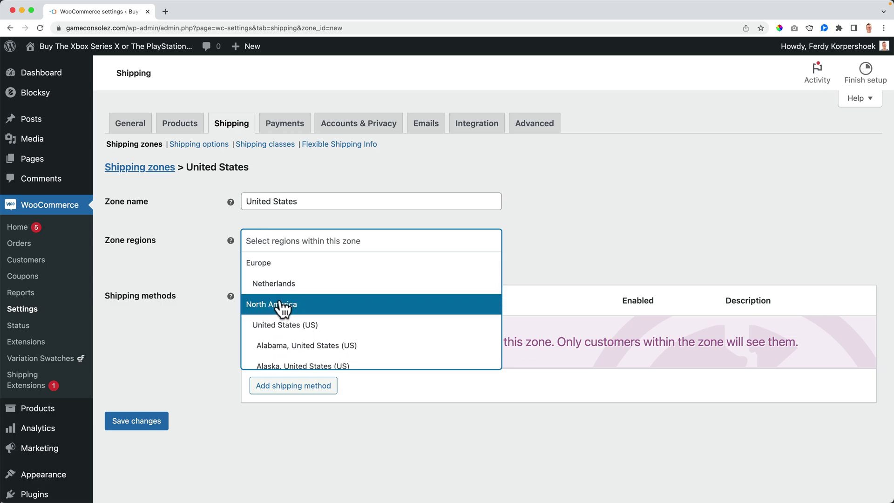
pyautogui.click(281, 325)
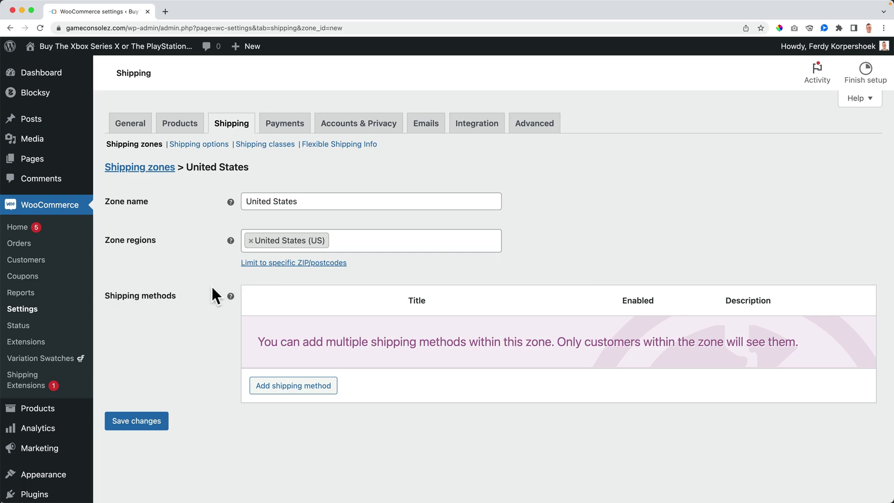
# Add Flexible Shipping as a shipping method to the United States zone.
pyautogui.click(305, 386)
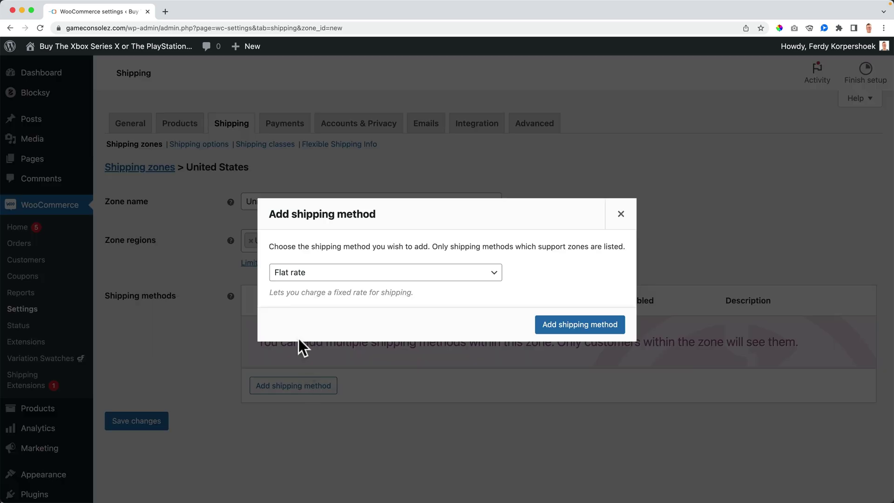
pyautogui.click(327, 278)
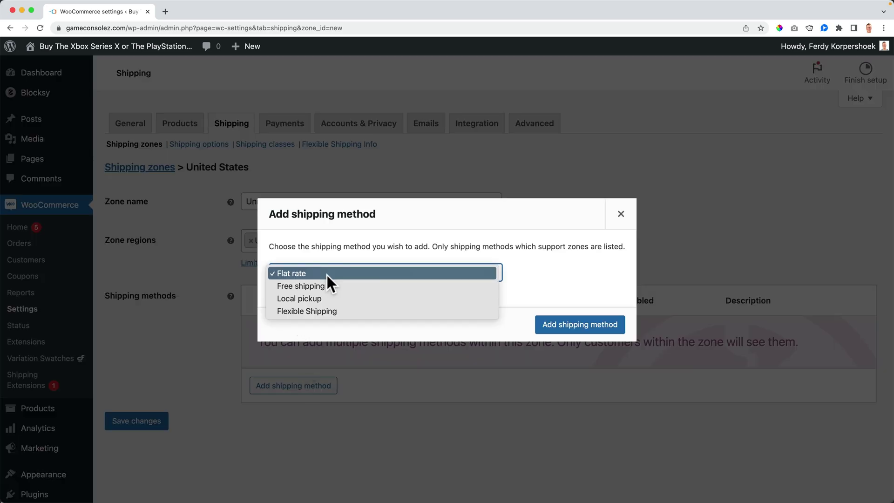
pyautogui.click(298, 311)
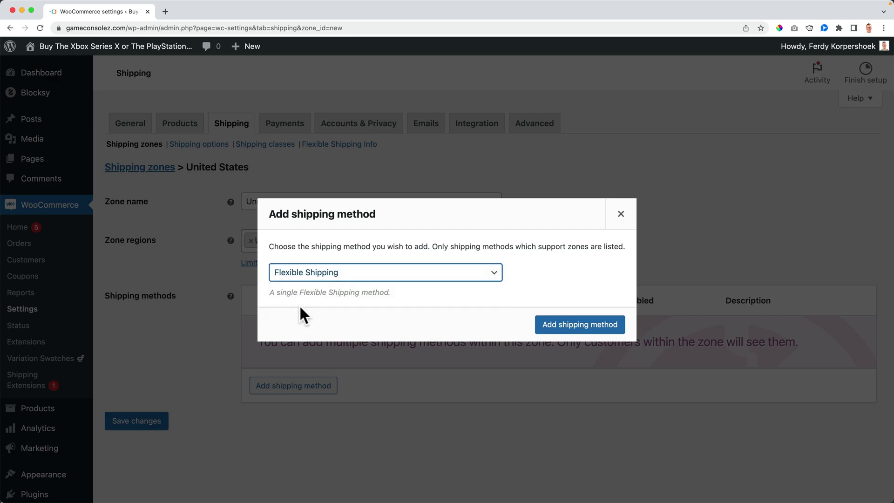
pyautogui.click(560, 324)
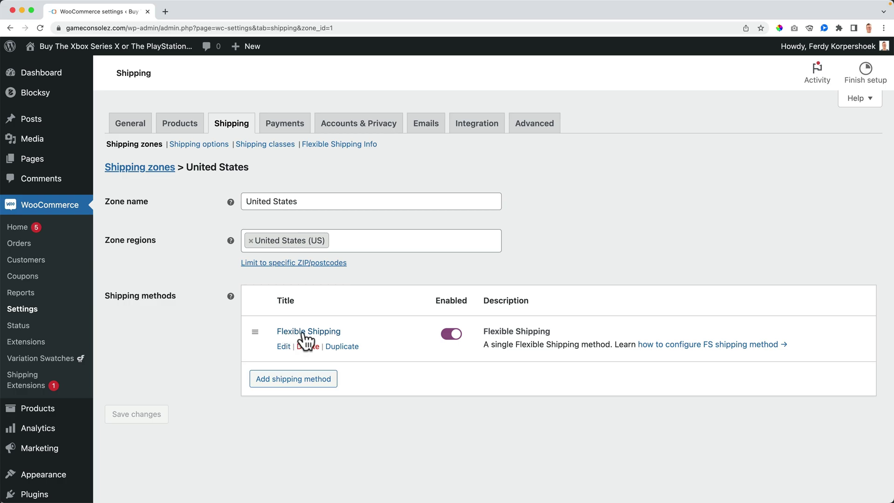
# Open the Flexible Shipping method's settings and set its method title to UPS.
pyautogui.click(305, 333)
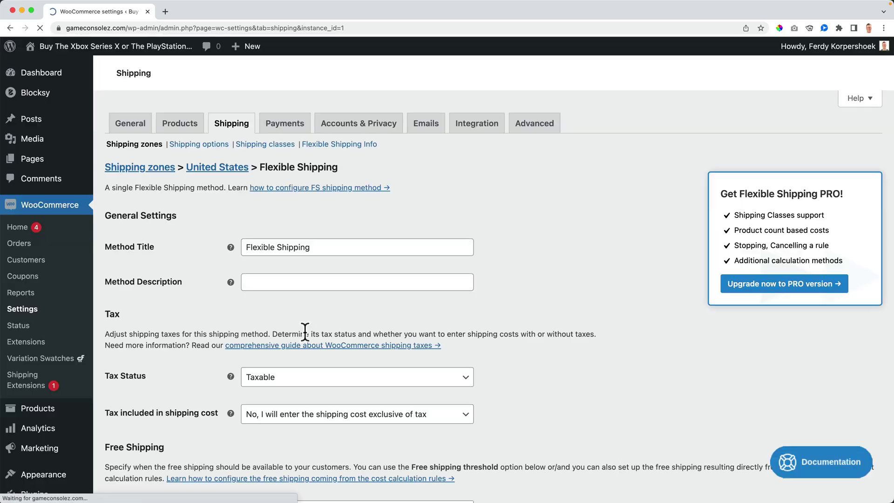
pyautogui.tripleClick(310, 247)
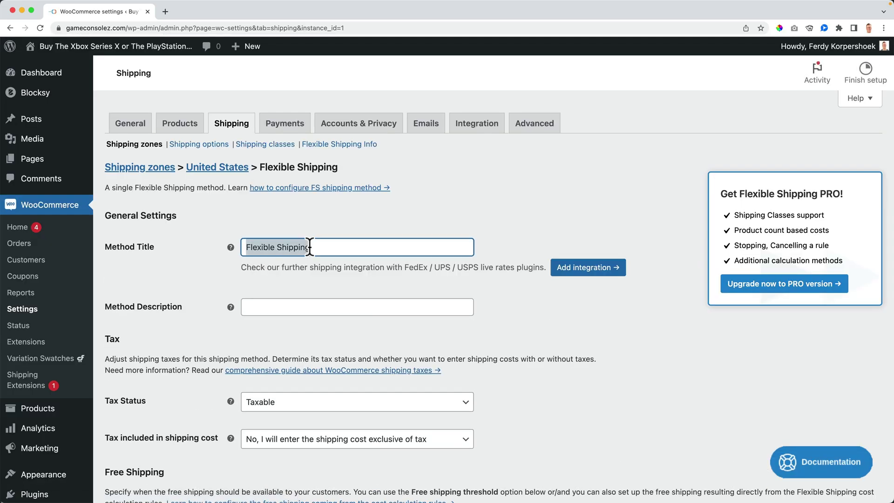
pyautogui.write('UPS')
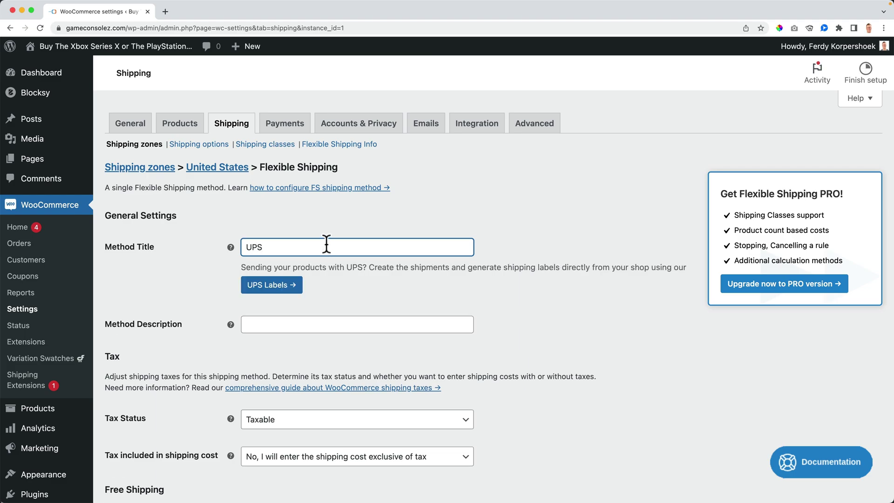
# Make free shipping require a minimum order value, with a free shipping threshold of 200.
pyautogui.scroll(-3, 312, 236)
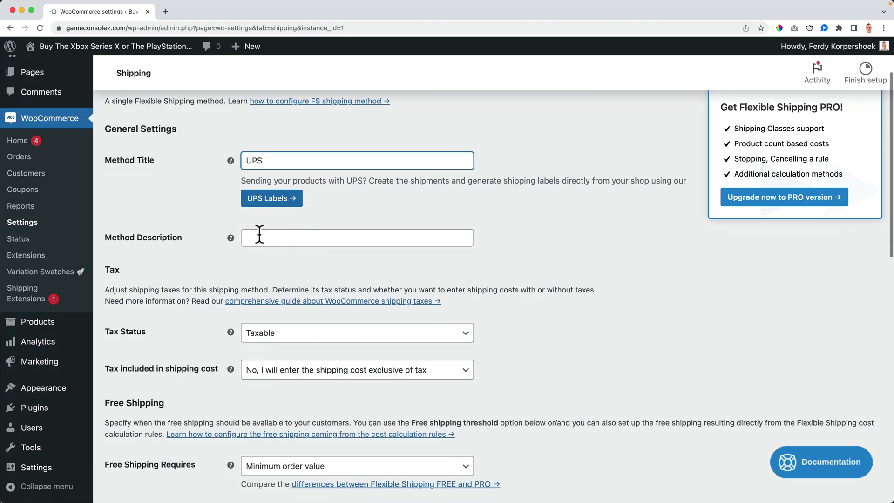
pyautogui.scroll(-3, 270, 238)
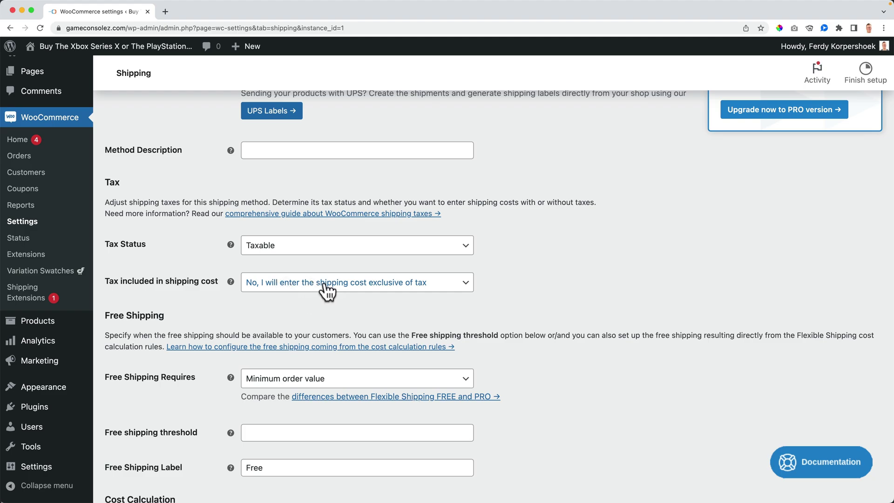
pyautogui.scroll(-5, 296, 235)
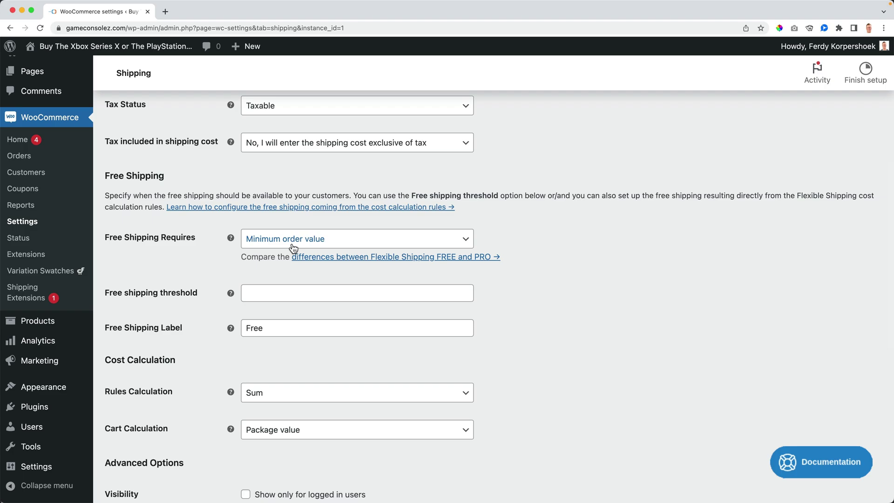
pyautogui.click(294, 239)
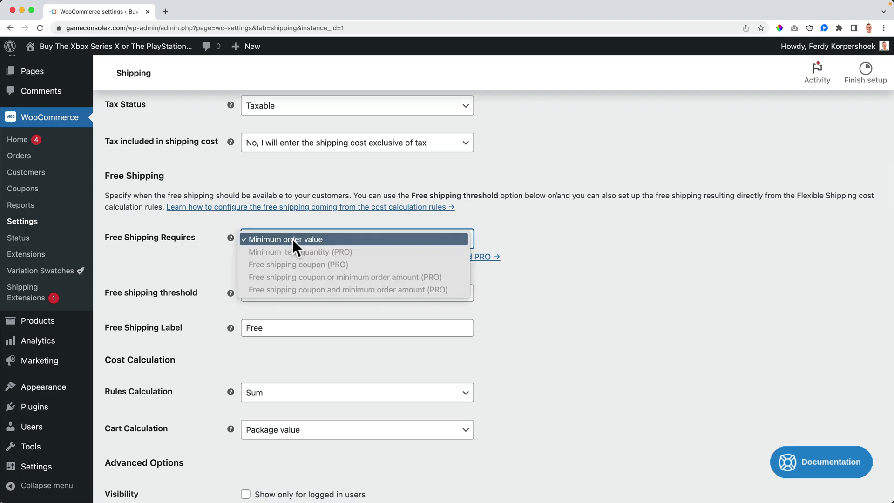
pyautogui.click(279, 240)
pyautogui.click(275, 294)
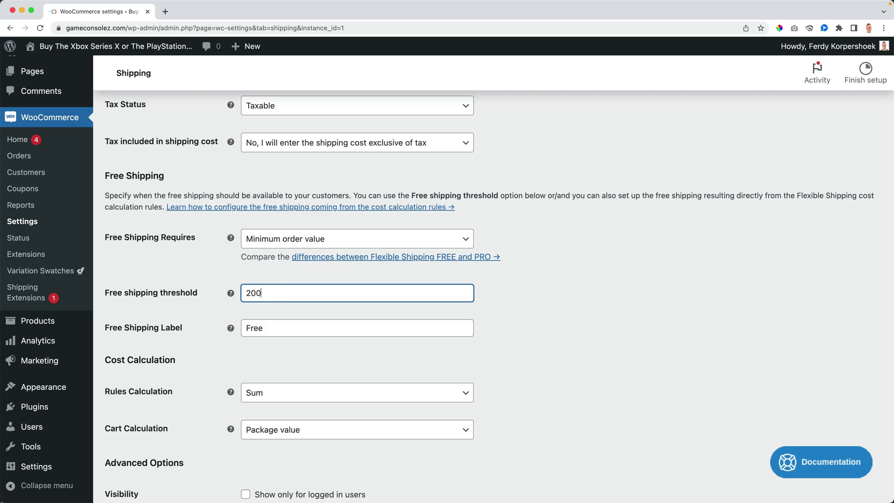
pyautogui.click(231, 328)
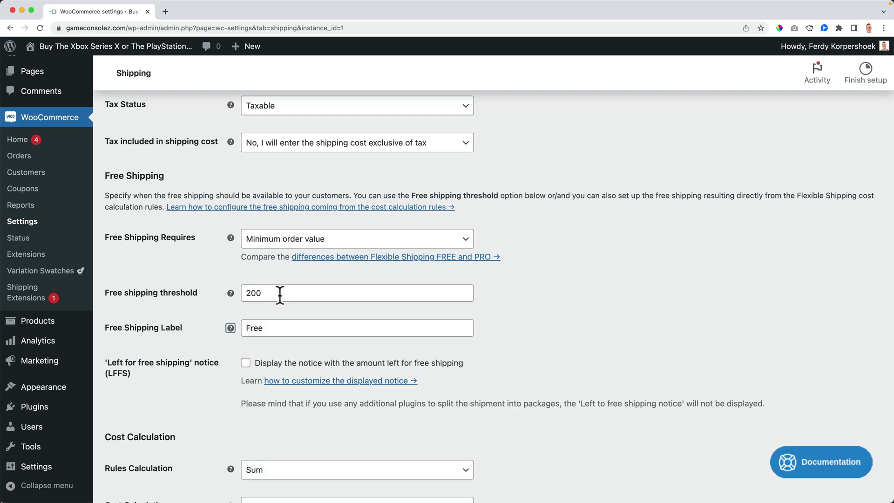
# Dismiss the rules walkthrough and base the first shipping cost rule on Weight, from 0 to 1 lbs.
pyautogui.scroll(-1, 215, 308)
pyautogui.scroll(-5, 217, 305)
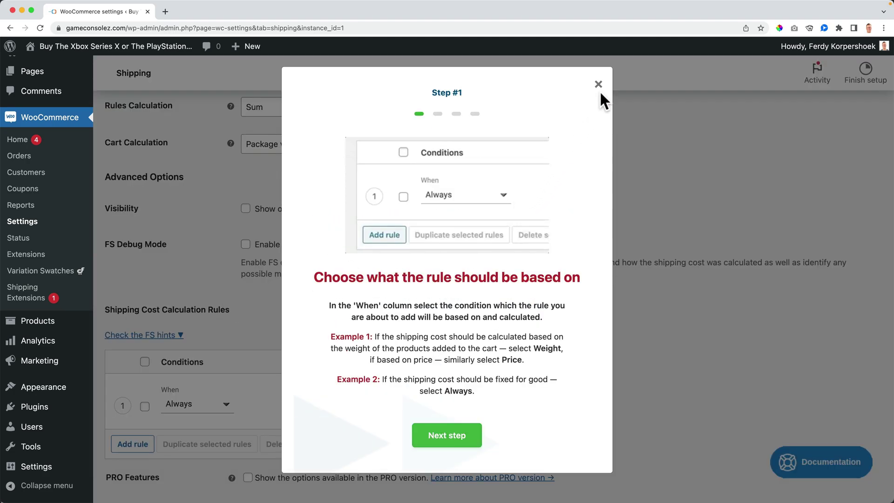
pyautogui.click(599, 87)
pyautogui.scroll(-4, 215, 329)
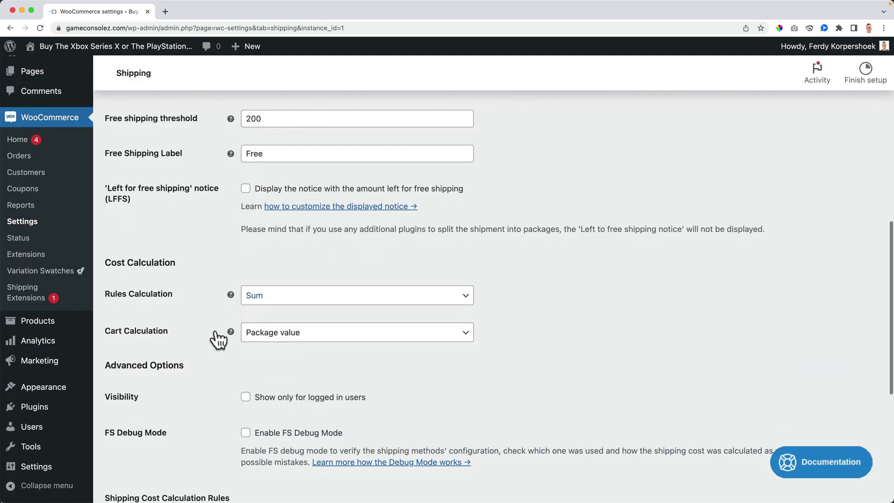
pyautogui.scroll(-4, 216, 329)
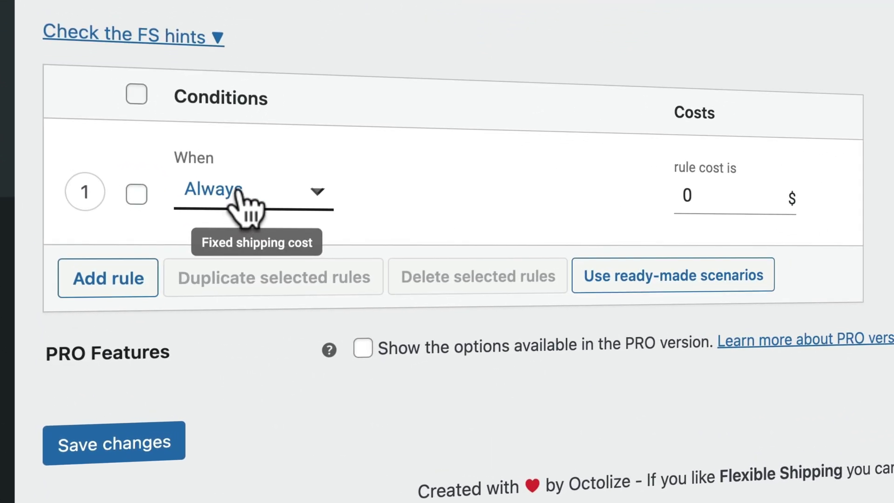
pyautogui.click(239, 187)
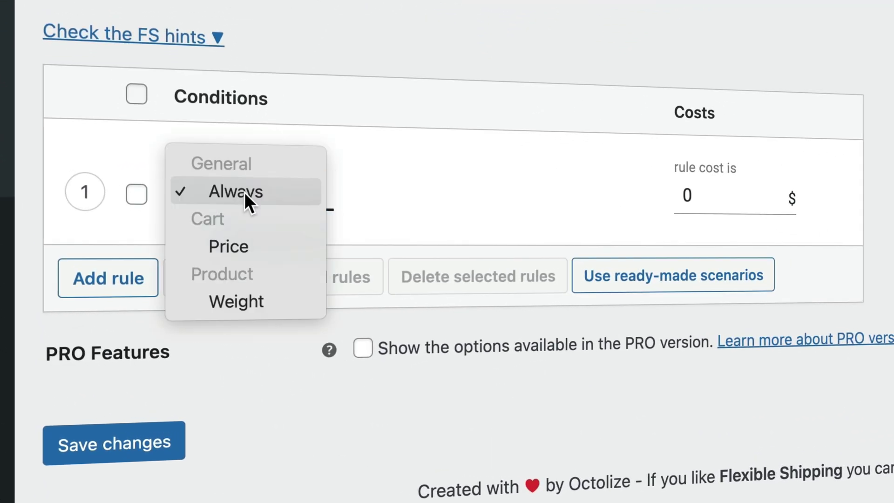
pyautogui.click(246, 308)
pyautogui.click(419, 194)
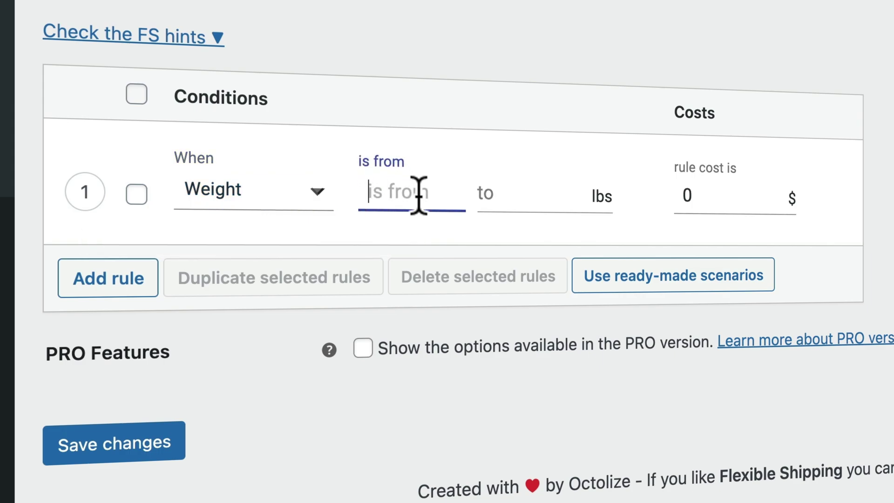
pyautogui.write('0')
pyautogui.press('Tab')
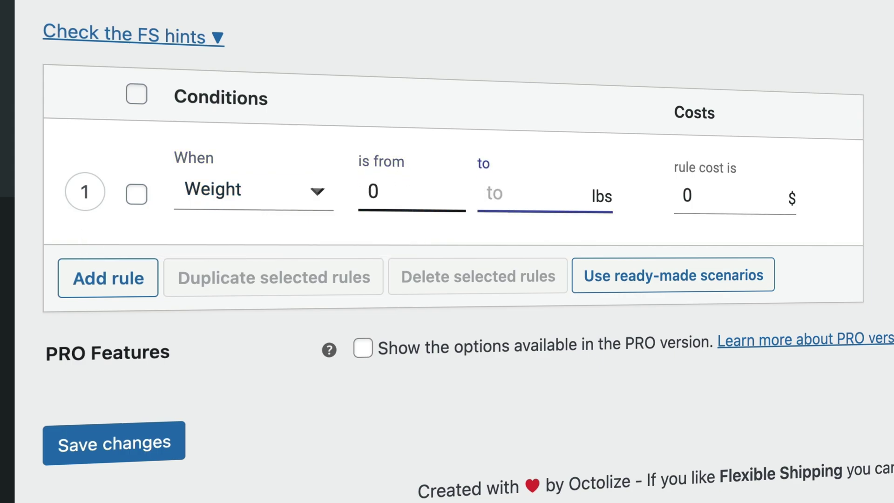
pyautogui.press('Tab')
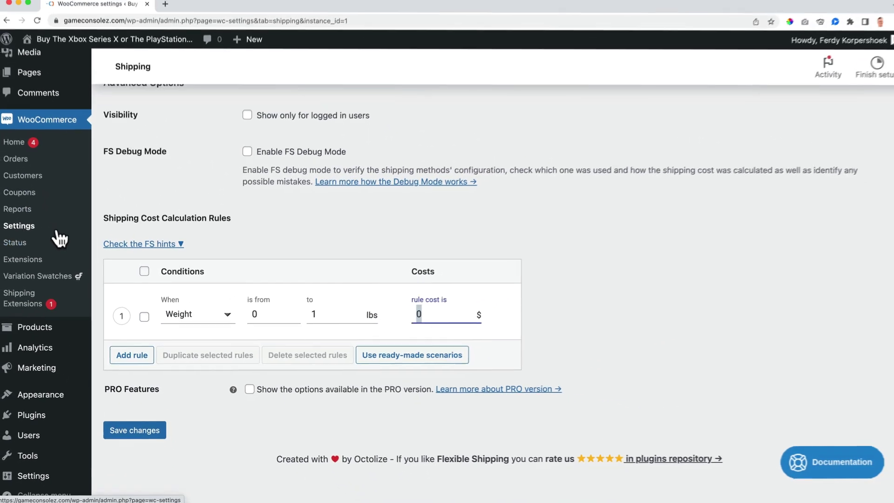
# Open the product list in a new tab, edit the Nintendo Switch product and show its shipping data.
pyautogui.keyDown('super'); pyautogui.click(40, 324); pyautogui.keyUp('super')
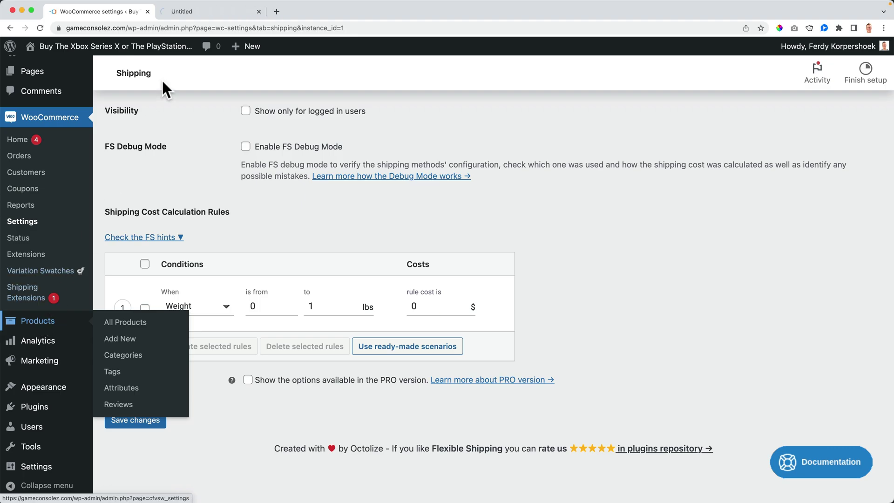
pyautogui.click(187, 10)
pyautogui.scroll(-8, 210, 239)
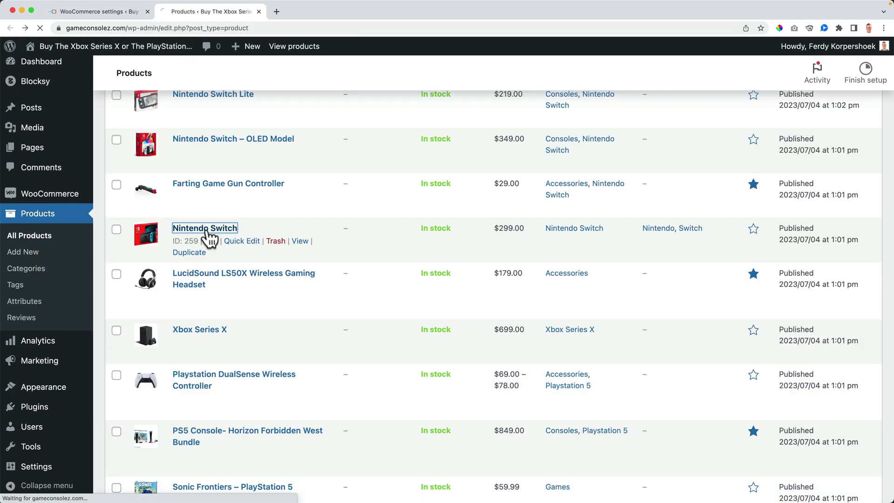
pyautogui.click(208, 241)
pyautogui.scroll(-6, 200, 231)
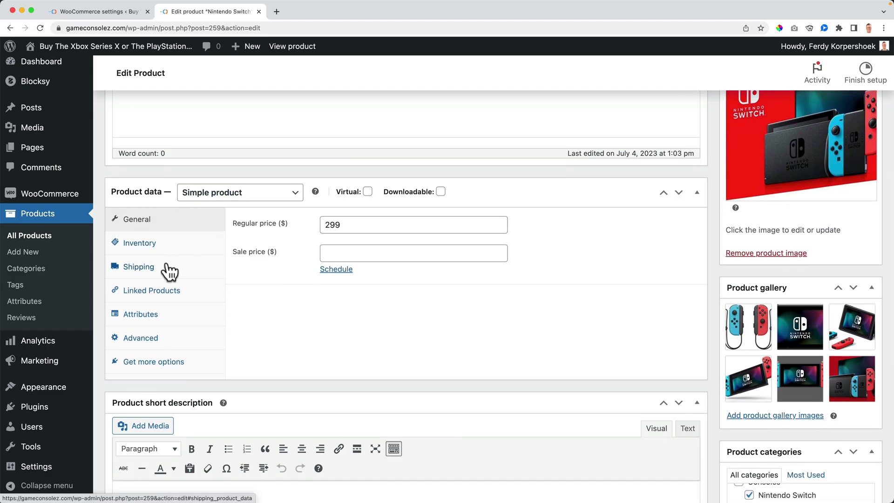
pyautogui.click(169, 271)
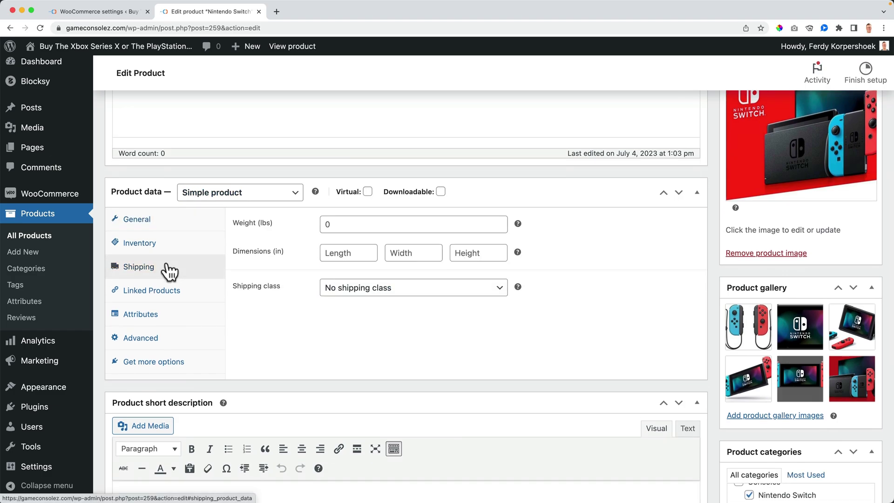
# Check the weight field in the Nintendo Switch's shipping data and close the product tab to return to the shipping method settings.
pyautogui.click(330, 225)
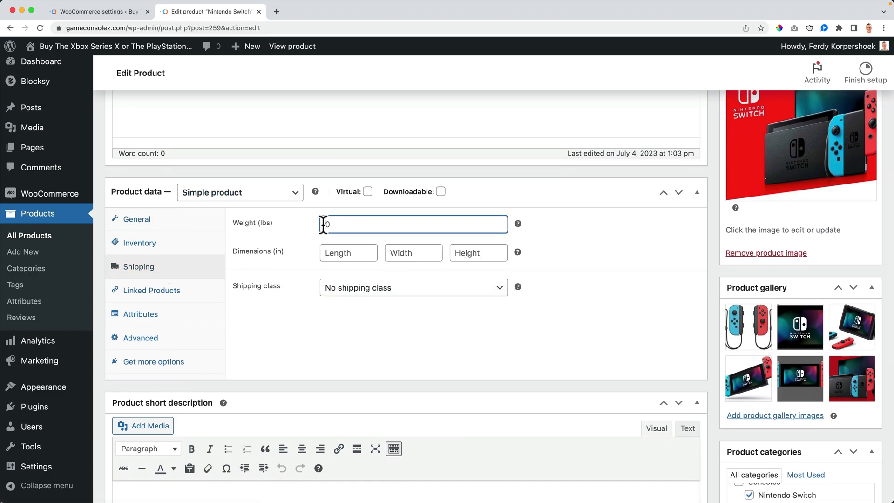
pyautogui.scroll(-1, 473, 226)
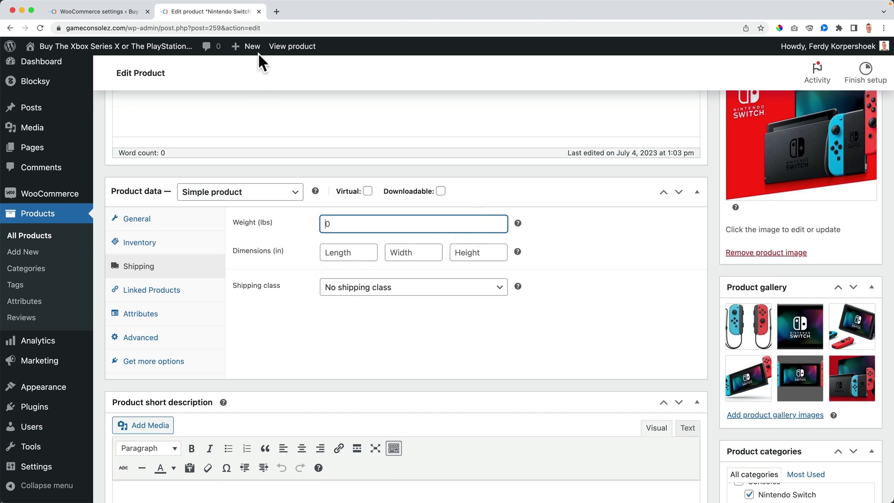
pyautogui.click(259, 11)
# Base the first shipping cost rule on Price, from 0 to 19.99, with a rule cost of 4.95.
pyautogui.click(212, 306)
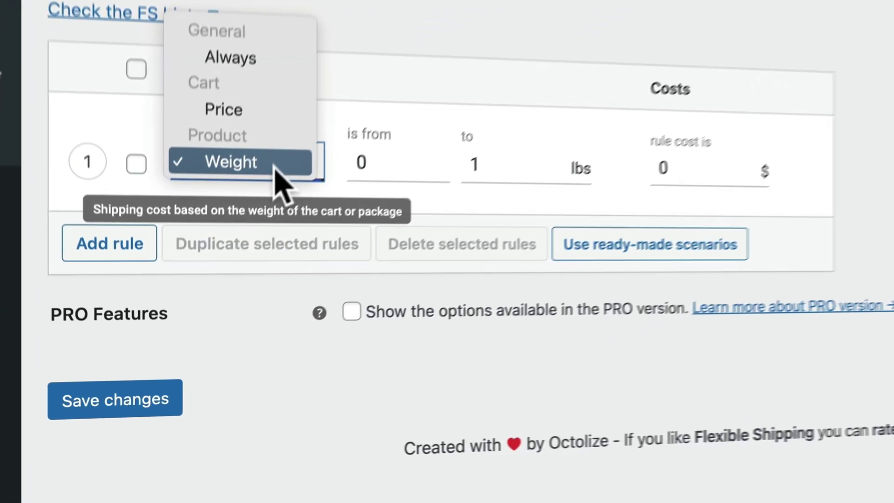
pyautogui.click(252, 93)
pyautogui.click(396, 148)
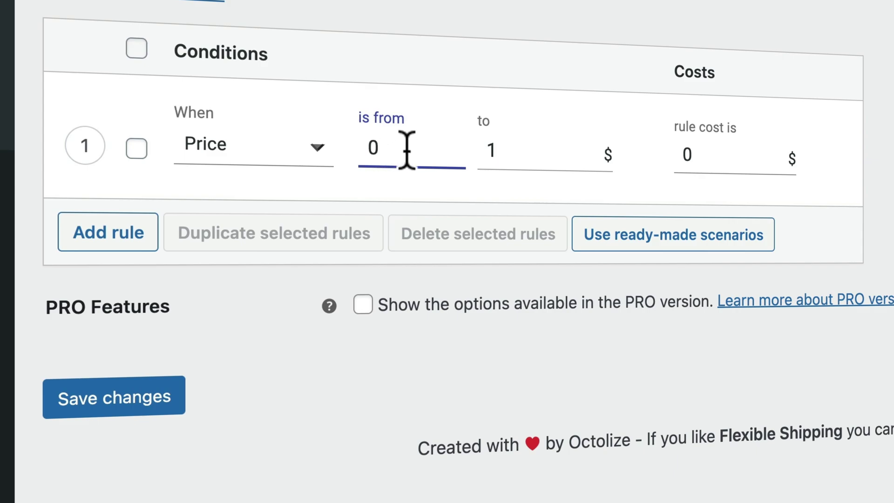
pyautogui.press('Tab')
pyautogui.write('1')
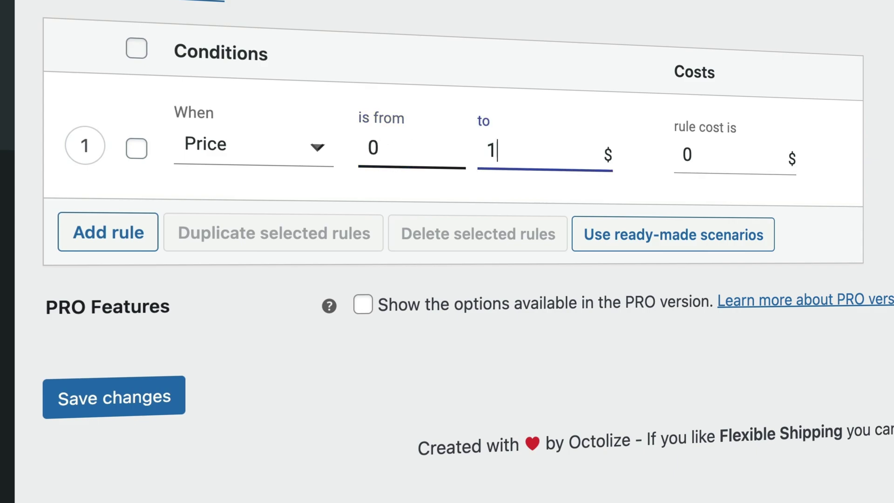
pyautogui.write('9.99')
pyautogui.press('Tab')
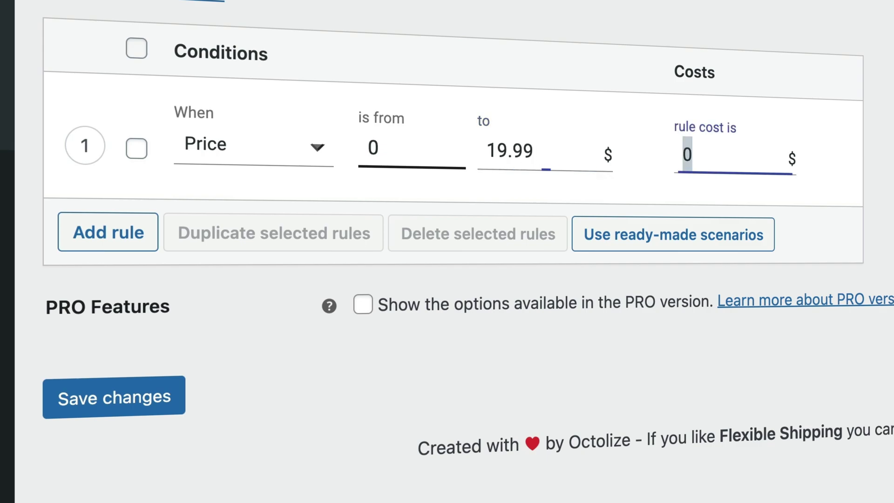
pyautogui.write('4.95')
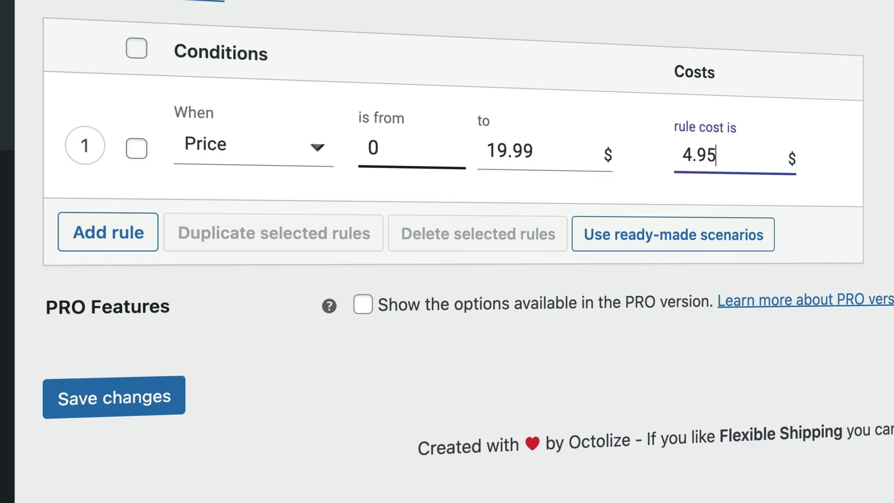
pyautogui.press('Tab')
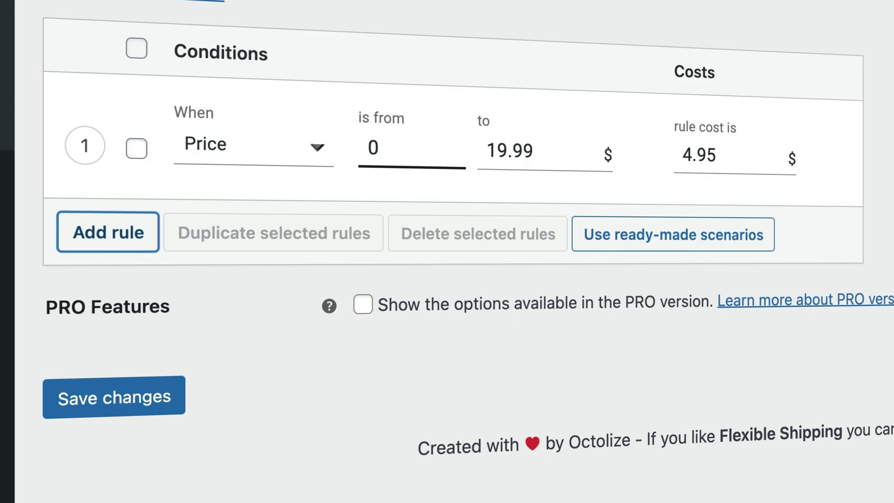
# Add a second shipping cost rule based on Price, from 20 to 49.99, with a rule cost of 7.95.
pyautogui.click(135, 239)
pyautogui.click(247, 261)
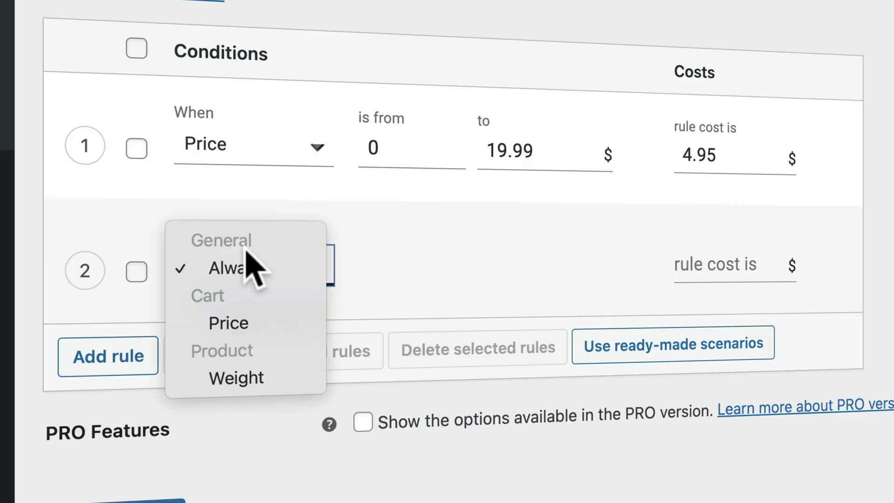
pyautogui.click(240, 320)
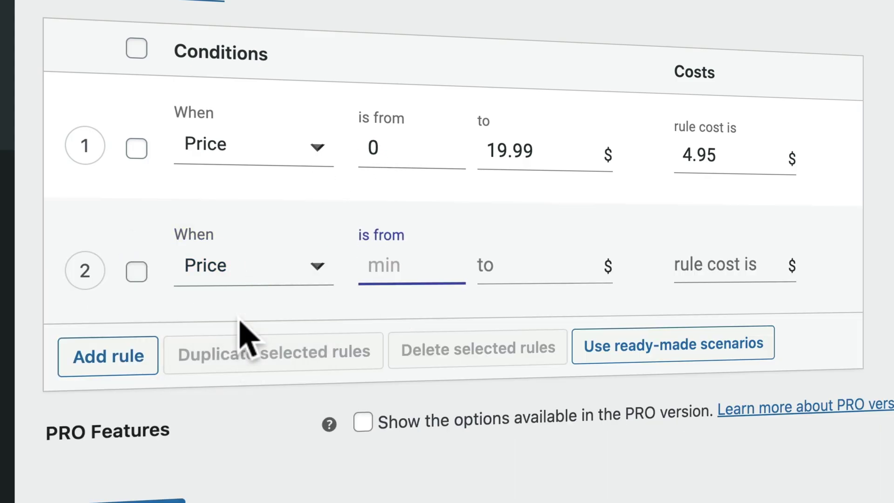
pyautogui.write('20')
pyautogui.click(488, 265)
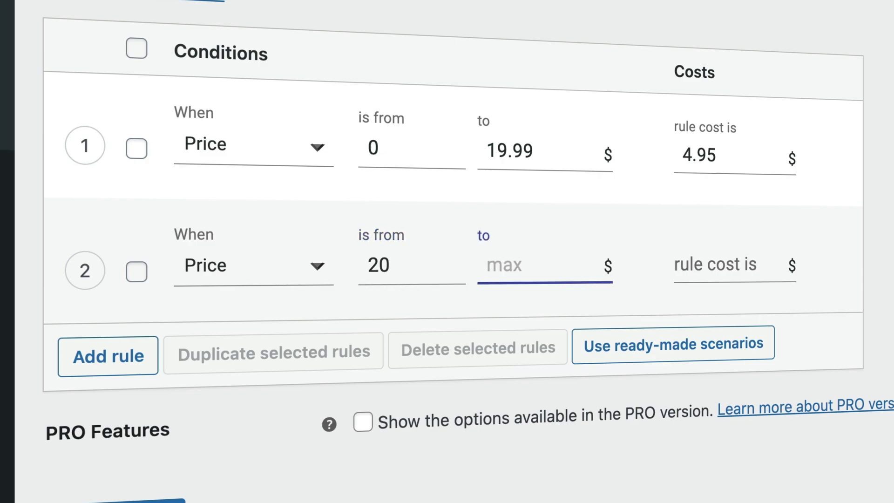
pyautogui.write('49.99')
pyautogui.click(683, 266)
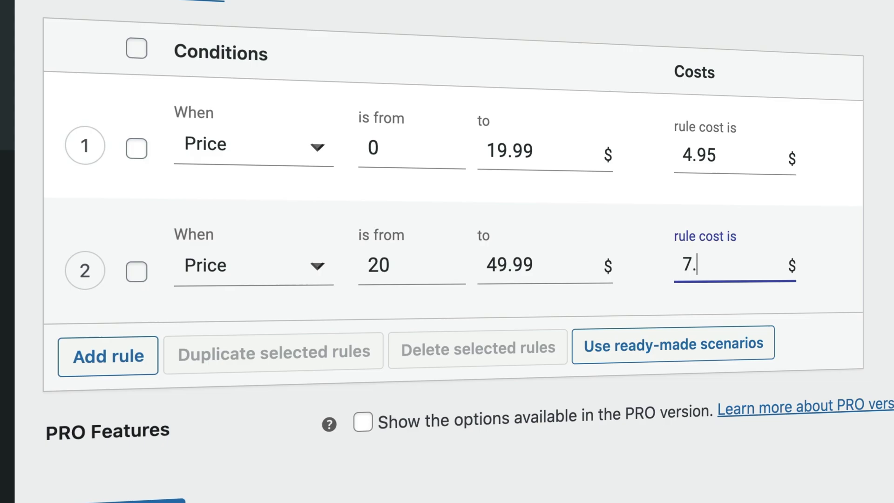
# Add a third shipping cost rule based on Price, from 50 to 199.99, with a rule cost of 12.95.
pyautogui.click(139, 358)
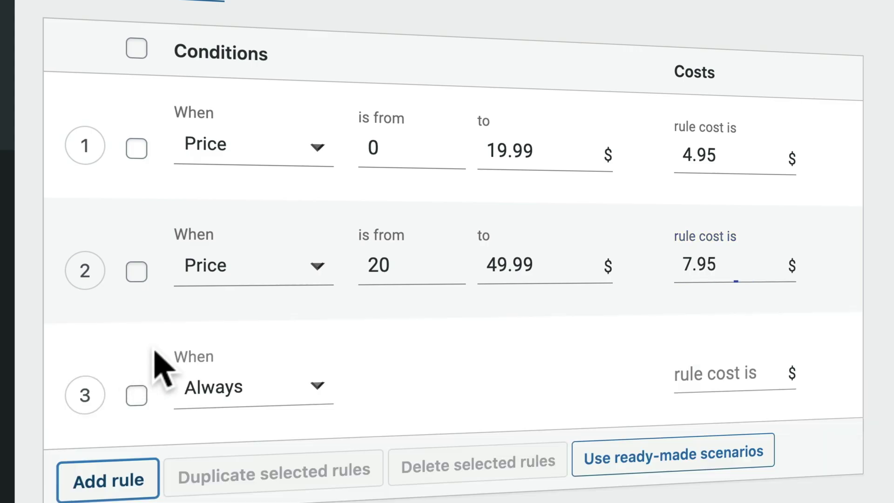
pyautogui.click(240, 382)
pyautogui.click(236, 442)
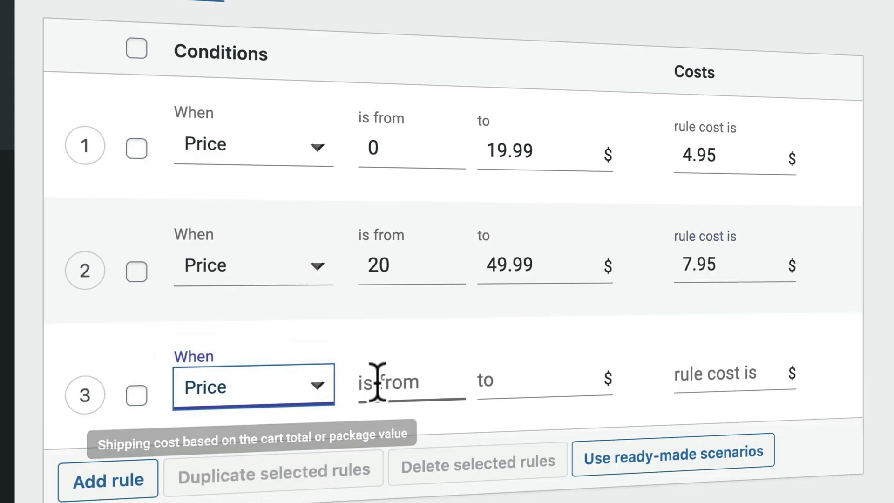
pyautogui.click(374, 378)
pyautogui.write('50')
pyautogui.click(512, 381)
pyautogui.write('199.99')
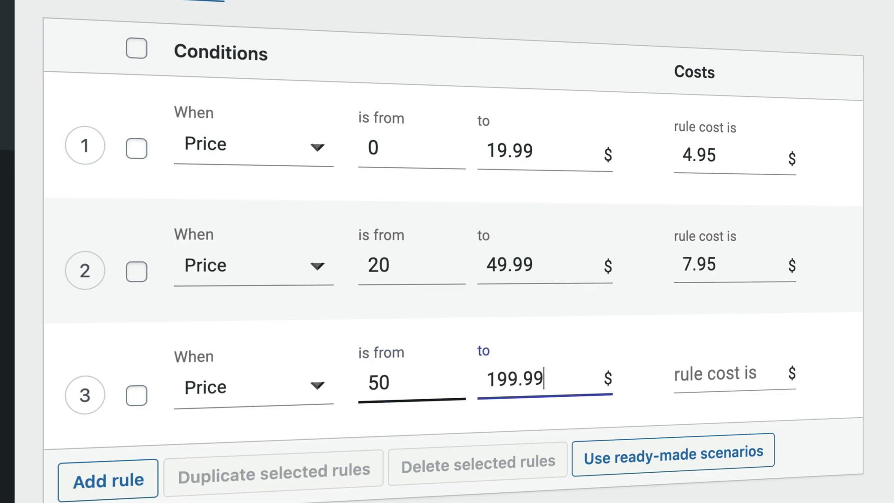
pyautogui.click(726, 378)
pyautogui.write('1')
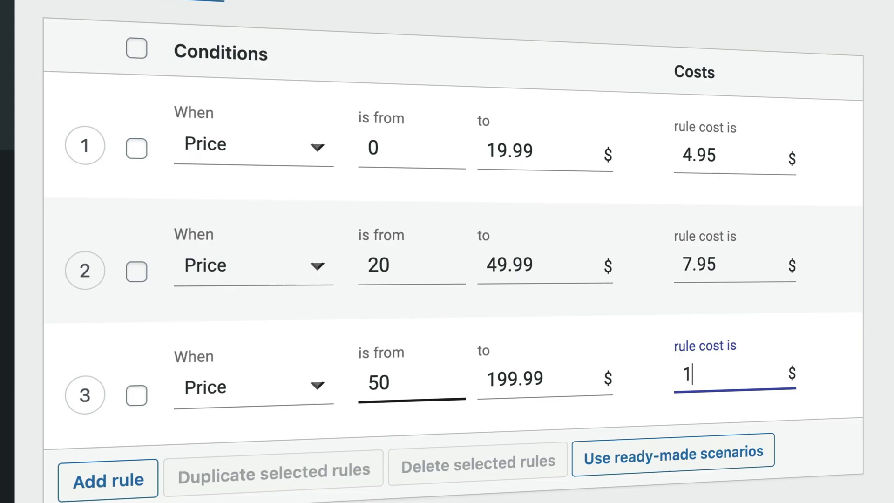
pyautogui.write('2.95')
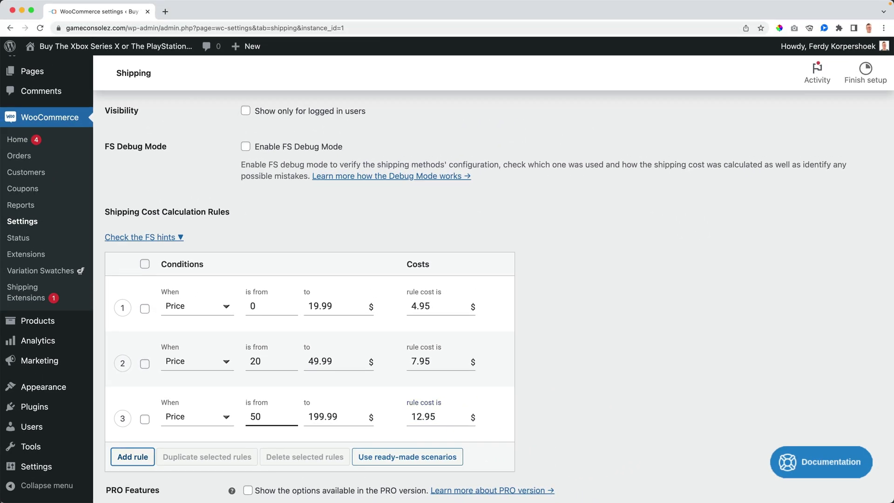
# Add a fourth shipping cost rule with the condition Always and no cost, and save the changes.
pyautogui.scroll(-3, 209, 400)
pyautogui.click(136, 347)
pyautogui.click(191, 363)
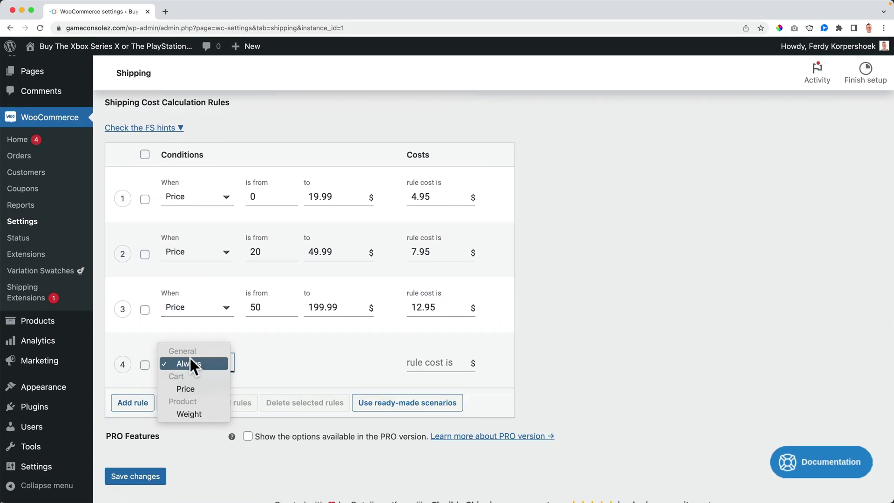
pyautogui.click(198, 360)
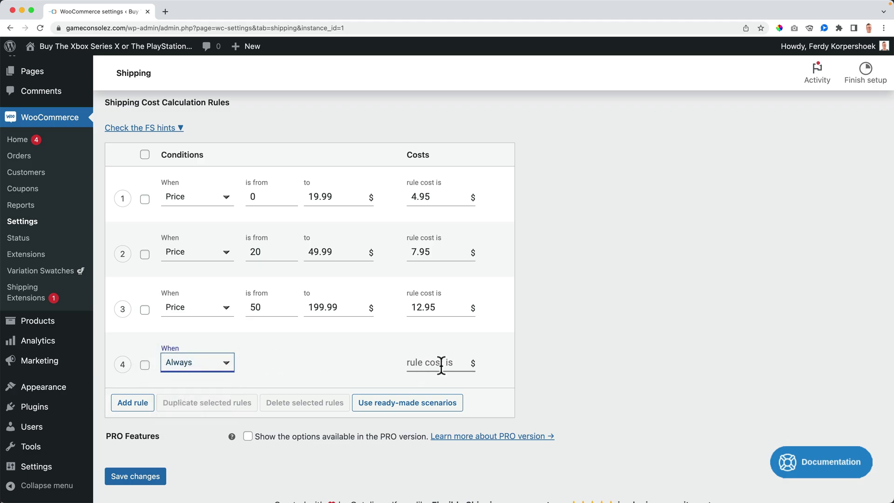
pyautogui.click(616, 368)
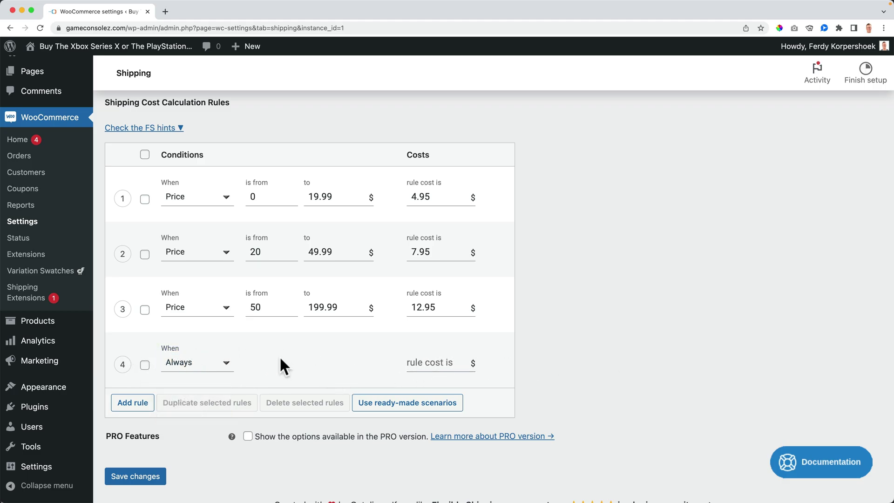
pyautogui.click(138, 476)
pyautogui.scroll(-10, 191, 401)
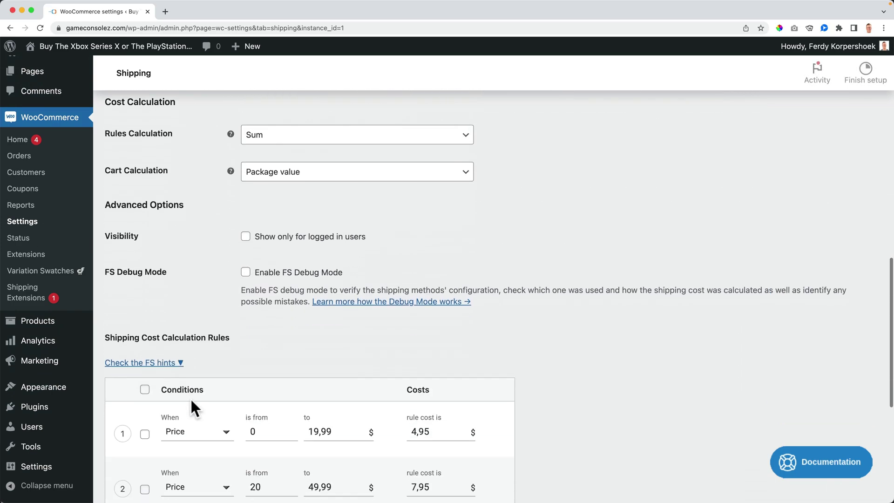
# Delete the fourth shipping cost rule, save the changes and review the saved rules and free shipping settings.
pyautogui.scroll(-8, 190, 400)
pyautogui.scroll(2, 188, 344)
pyautogui.click(189, 306)
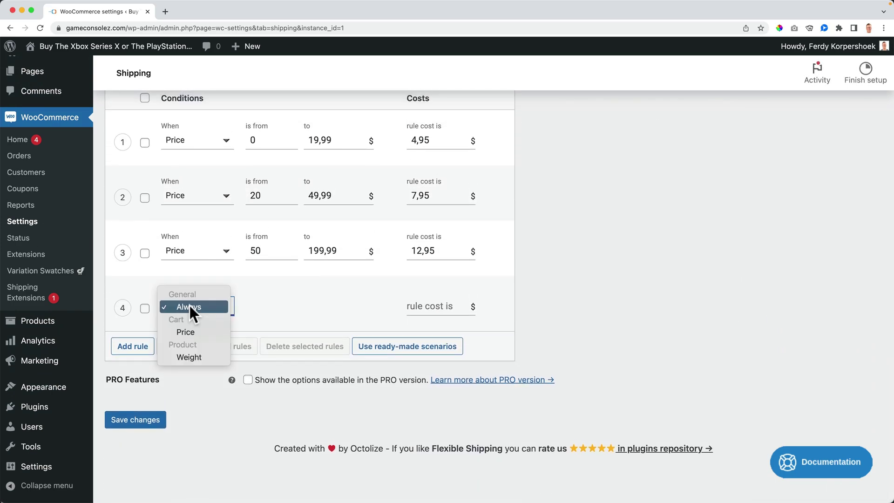
pyautogui.click(294, 306)
pyautogui.click(145, 308)
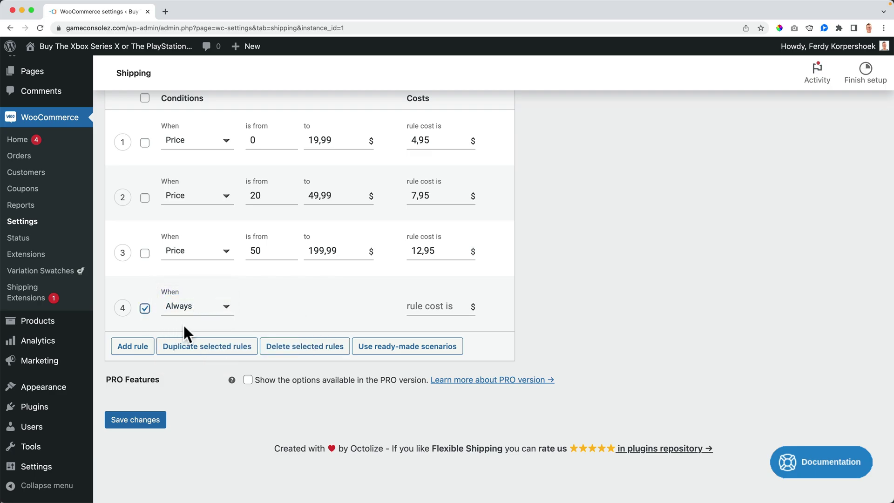
pyautogui.click(316, 351)
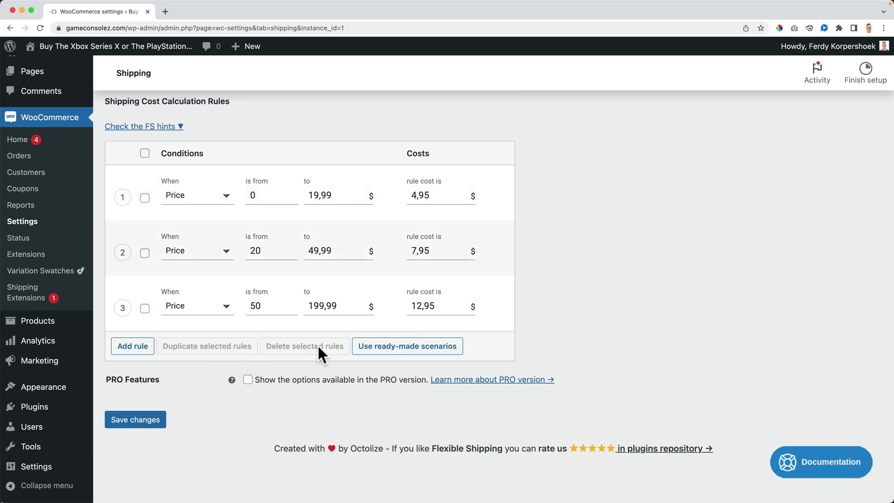
pyautogui.click(136, 422)
pyautogui.scroll(-20, 219, 386)
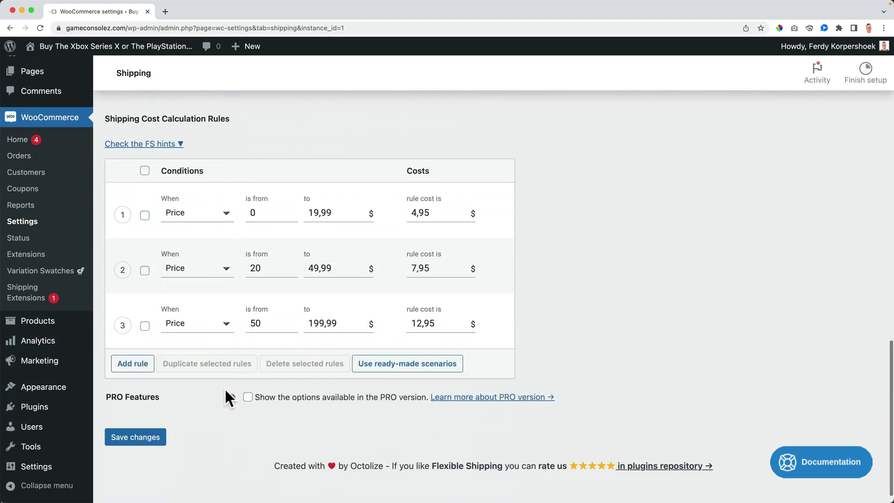
pyautogui.scroll(13, 329, 321)
pyautogui.scroll(1, 268, 326)
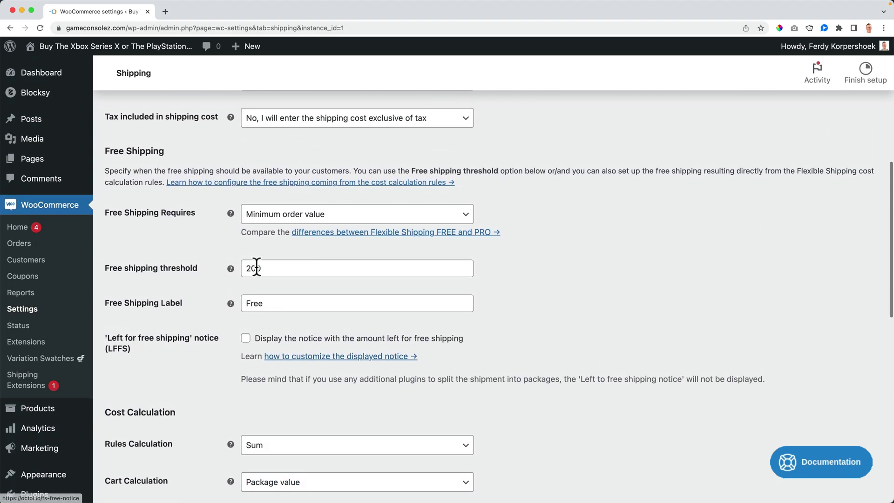
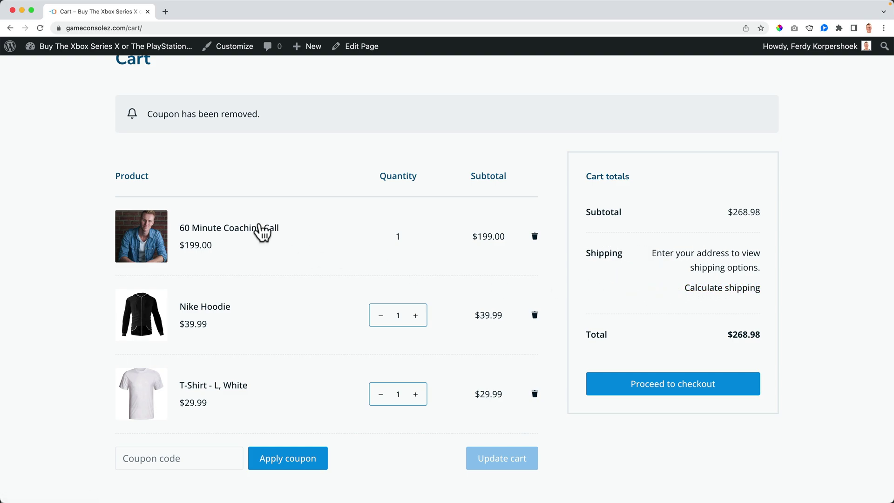
# Calculate the cart's shipping for United States (US), and remove the 60 Minute Coaching Call from the cart.
pyautogui.click(729, 282)
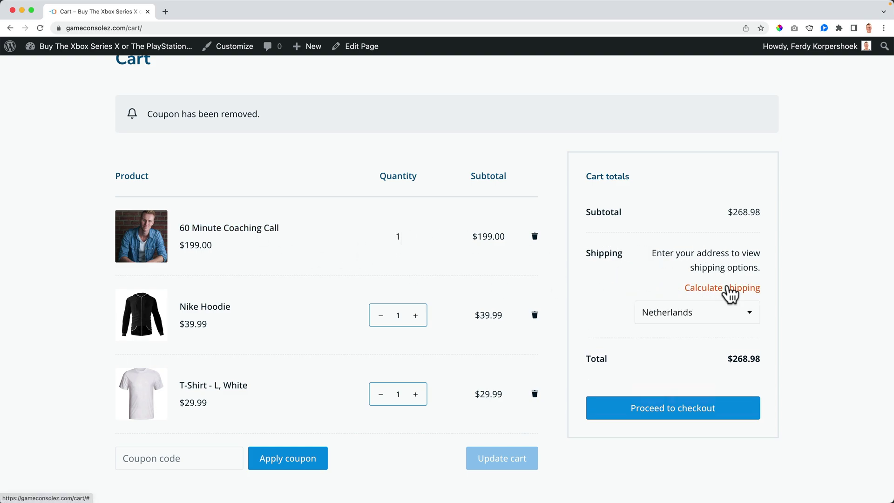
pyautogui.click(694, 314)
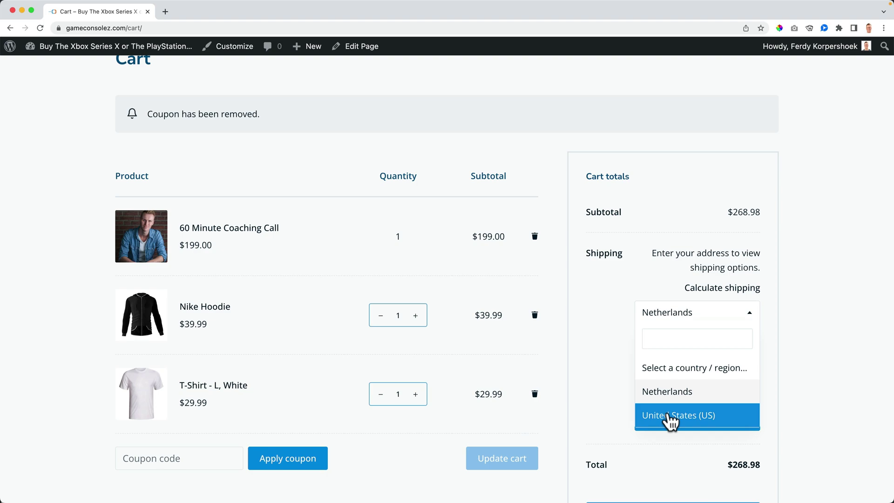
pyautogui.click(663, 339)
pyautogui.write('ne')
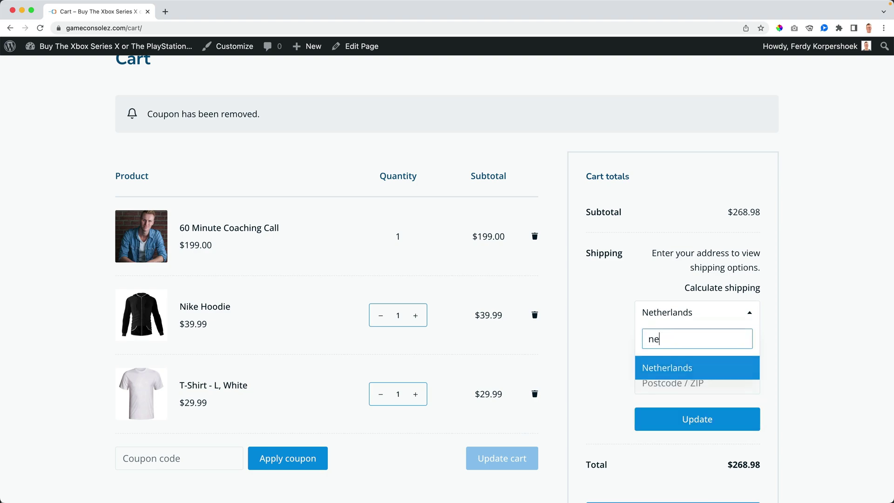
pyautogui.write('ther')
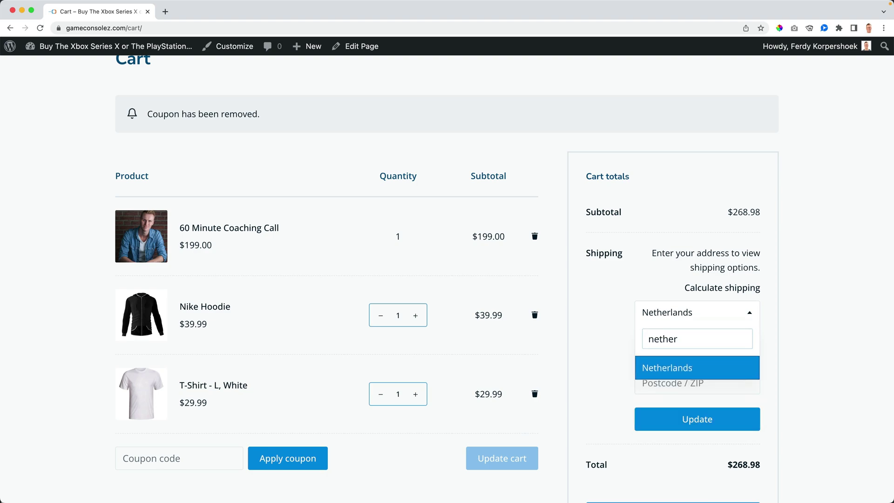
pyautogui.press('super+a')
pyautogui.write('unite')
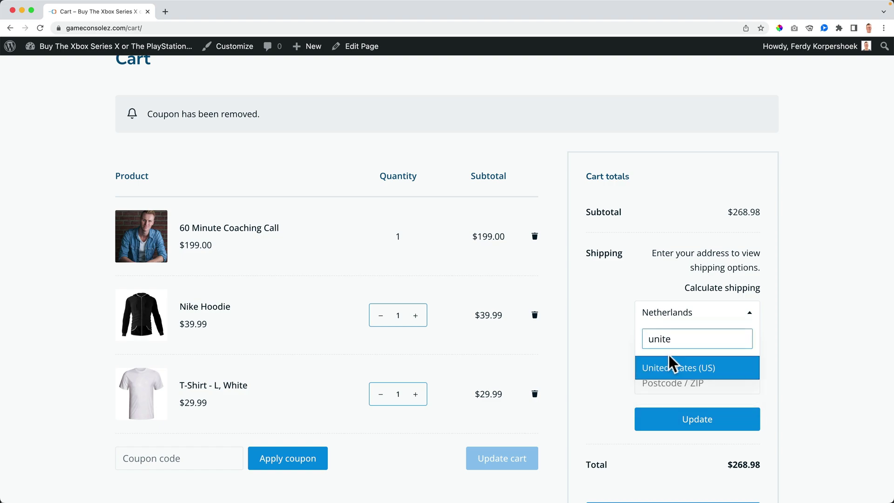
pyautogui.click(670, 359)
pyautogui.click(701, 454)
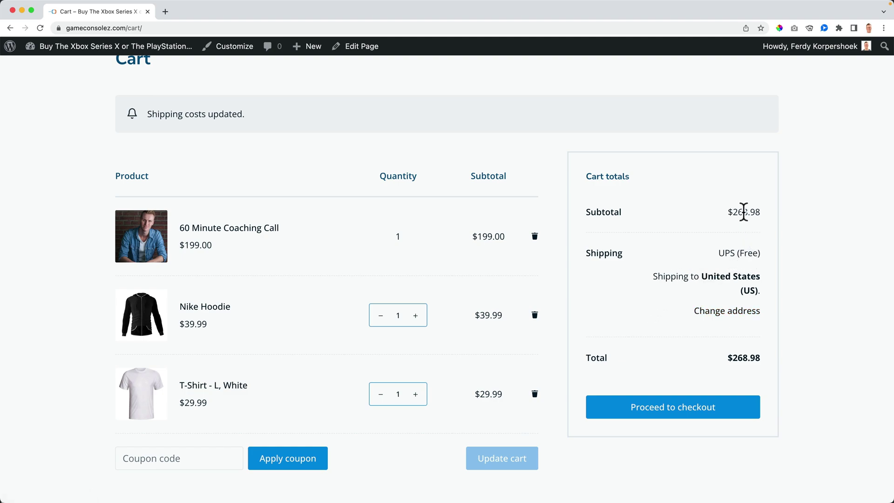
pyautogui.click(535, 241)
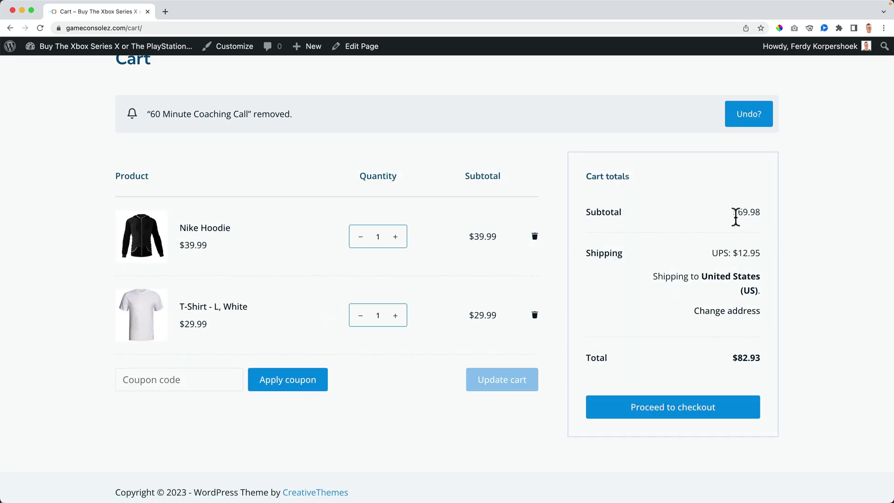
# Open the UPS shipping method of the United States zone in a new tab and show its shipping cost calculation rules.
pyautogui.keyDown('super'); pyautogui.click(143, 52); pyautogui.keyUp('super')
pyautogui.click(198, 13)
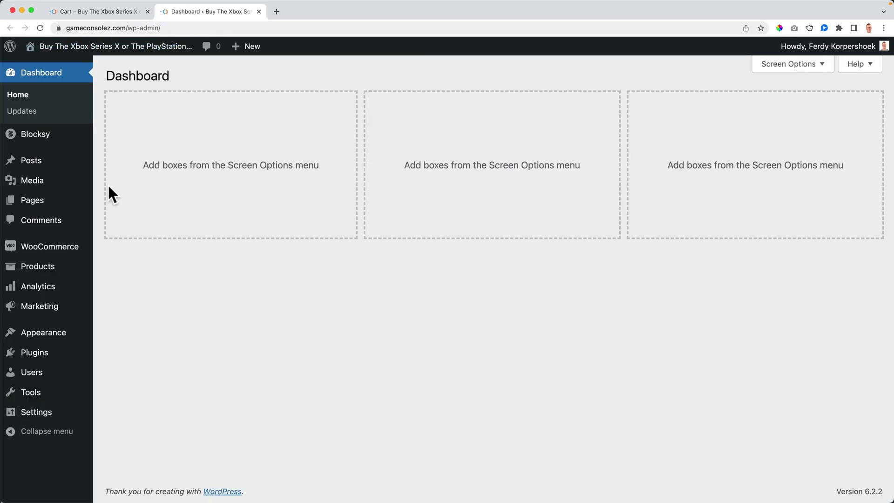
pyautogui.moveTo(64, 247)
pyautogui.click(128, 332)
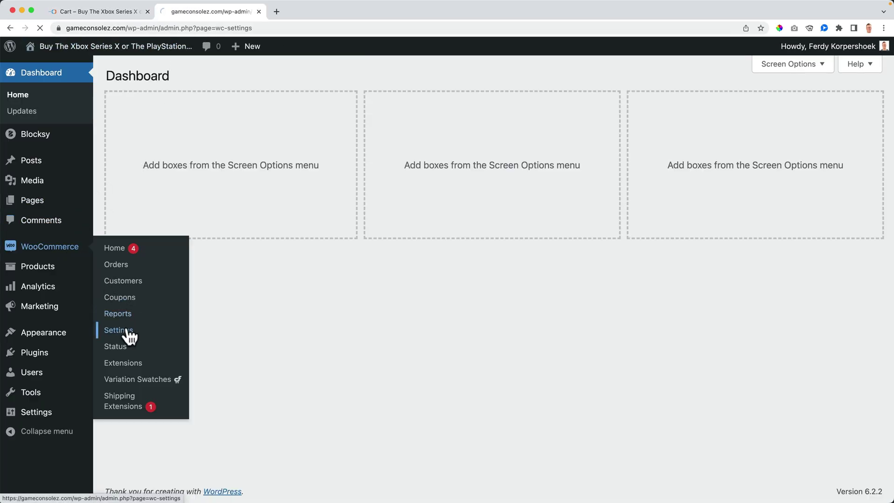
pyautogui.click(241, 124)
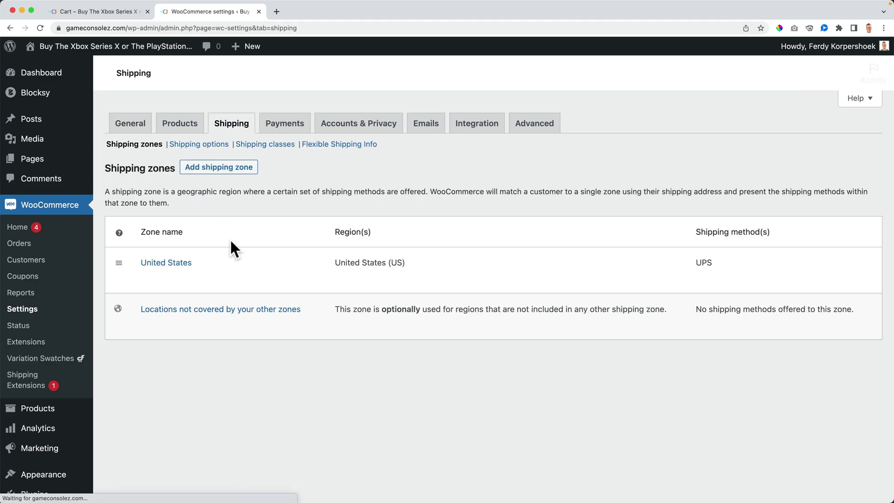
pyautogui.click(175, 264)
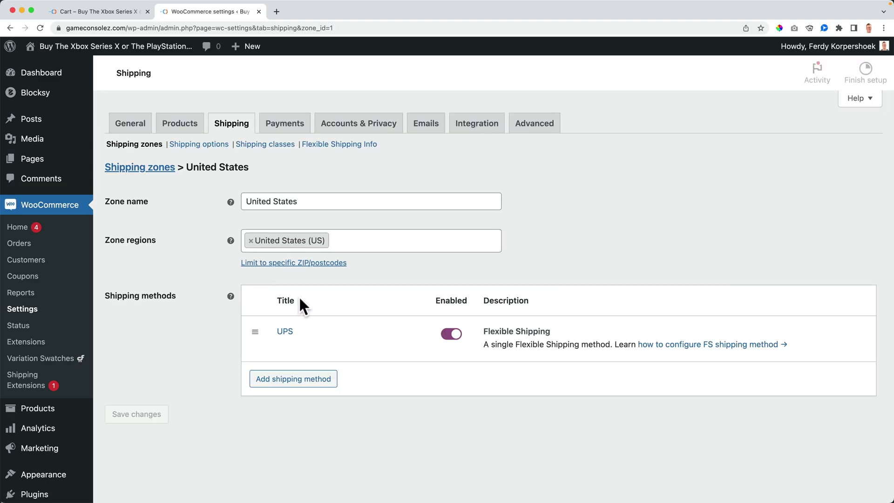
pyautogui.click(285, 331)
pyautogui.scroll(-10, 275, 324)
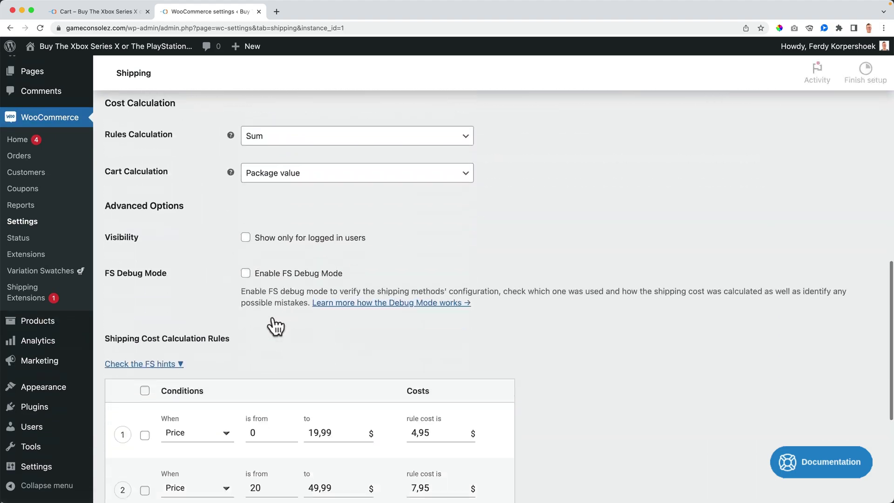
pyautogui.scroll(-5, 275, 323)
# Compare the cart's subtotal and UPS shipping cost with the third shipping cost rule.
pyautogui.click(93, 11)
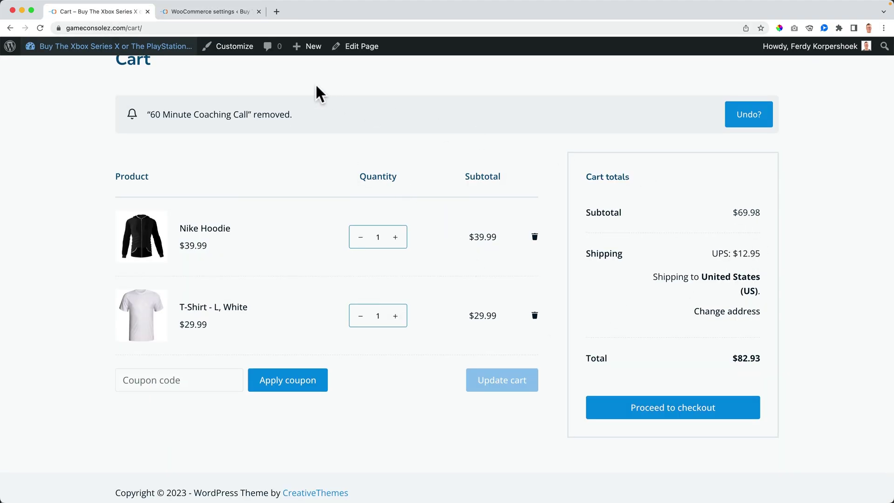
pyautogui.click(231, 13)
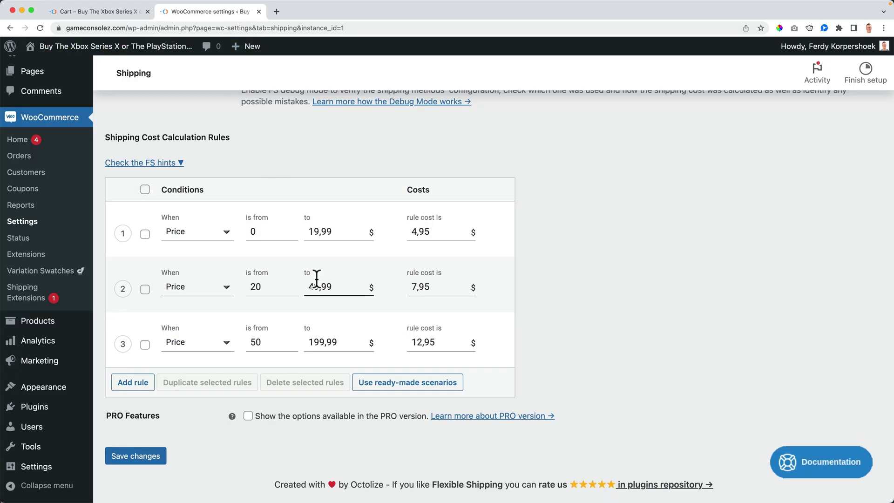
pyautogui.click(258, 344)
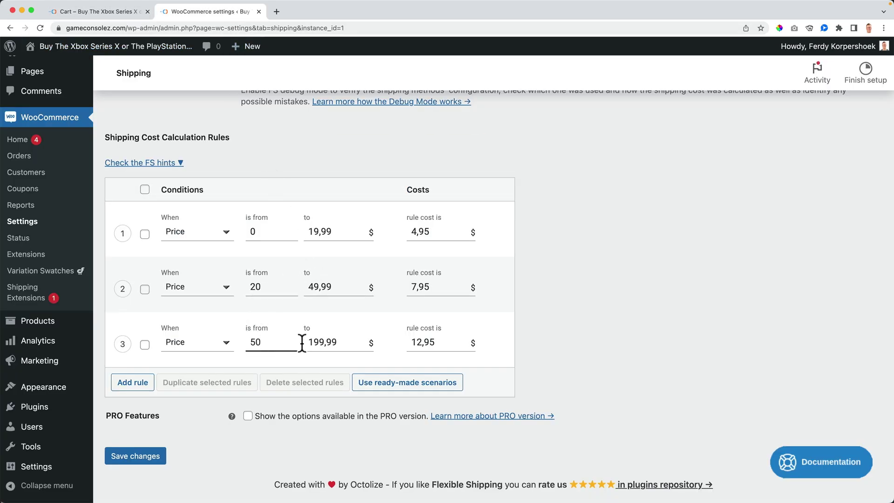
pyautogui.click(317, 344)
pyautogui.click(425, 345)
pyautogui.moveTo(439, 342); pyautogui.dragTo(410, 343)
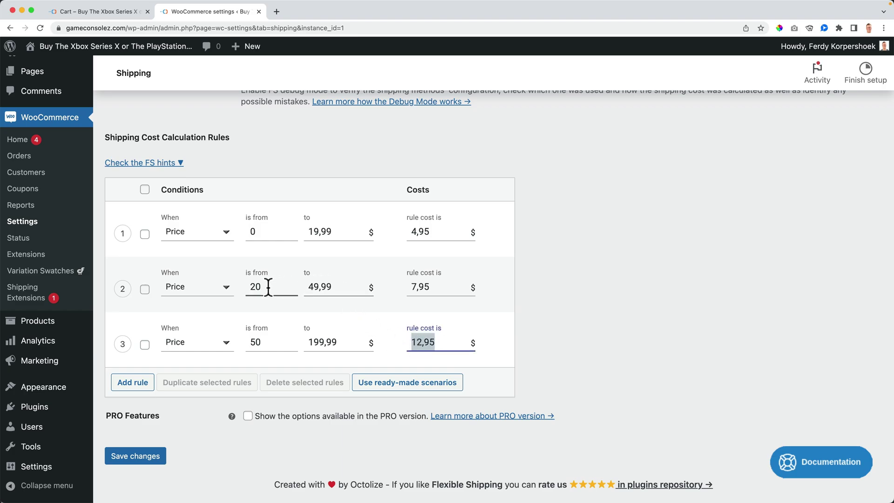
# Remove the T-Shirt from the cart and compare the UPS shipping cost with the second shipping cost rule.
pyautogui.click(124, 13)
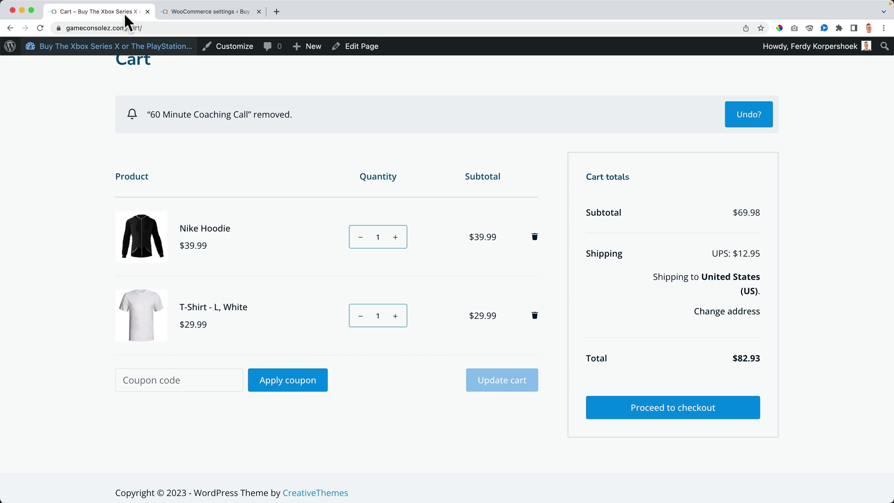
pyautogui.click(535, 316)
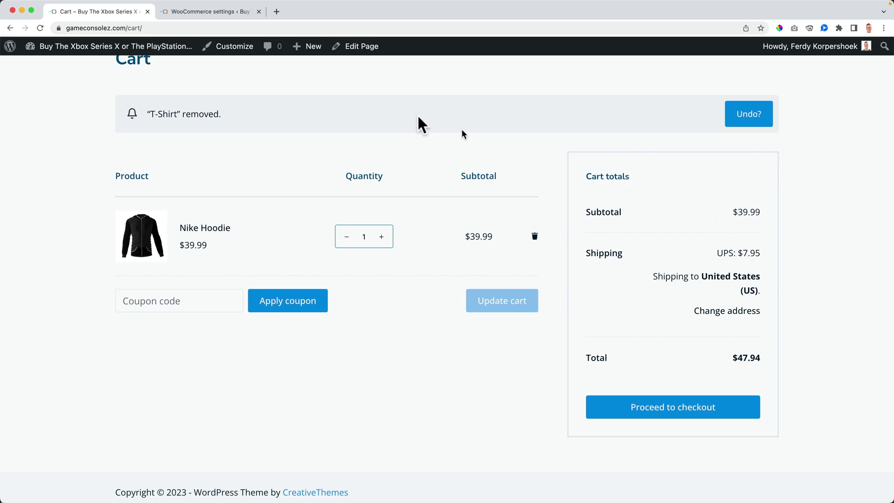
pyautogui.click(200, 12)
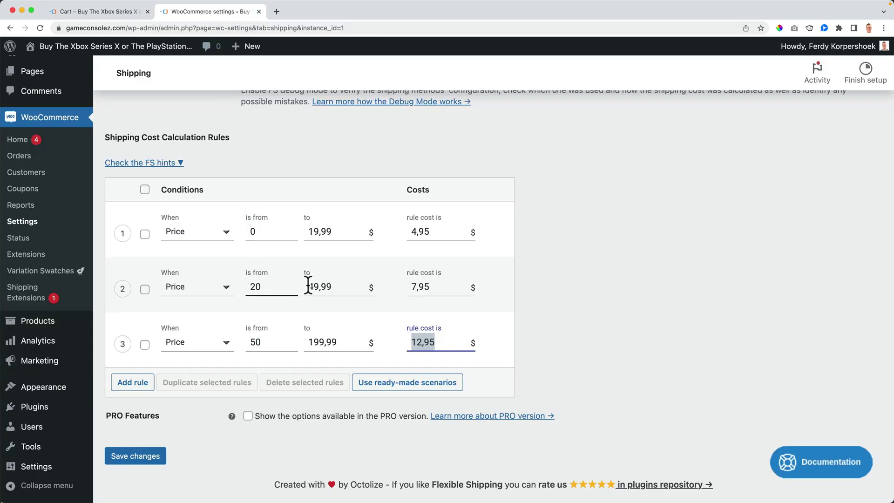
pyautogui.click(587, 298)
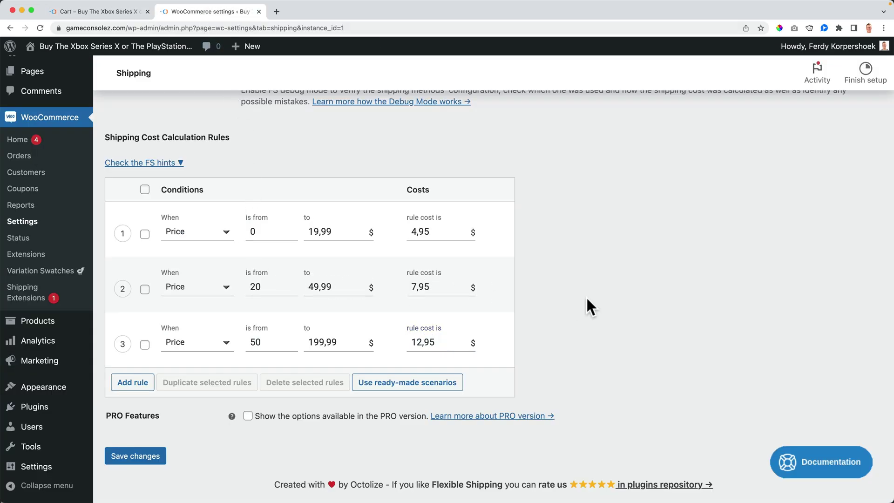
pyautogui.click(105, 13)
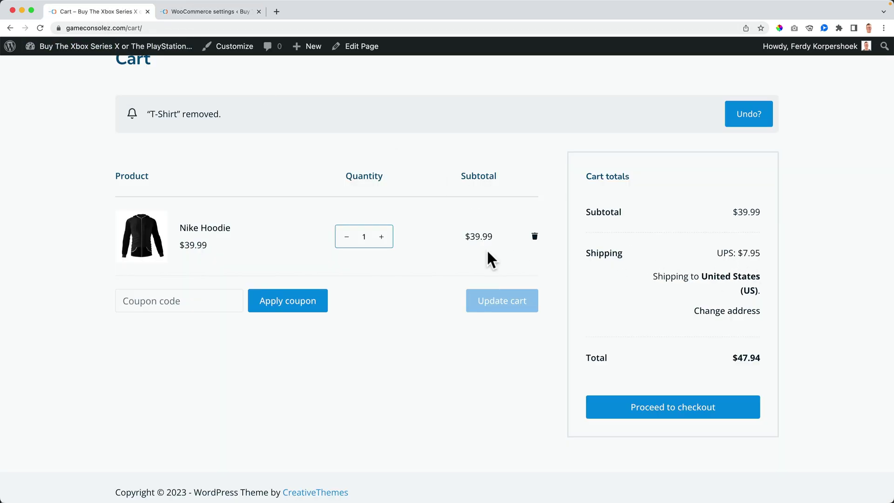
pyautogui.click(382, 237)
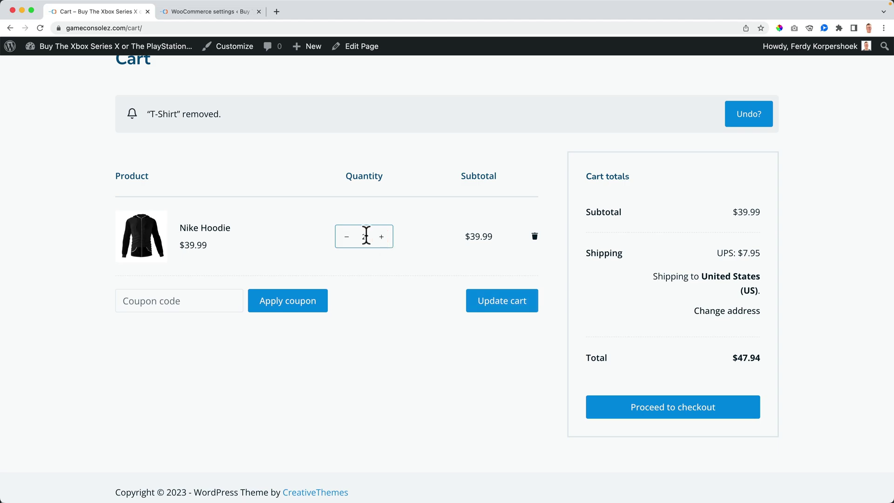
pyautogui.click(346, 237)
pyautogui.click(492, 305)
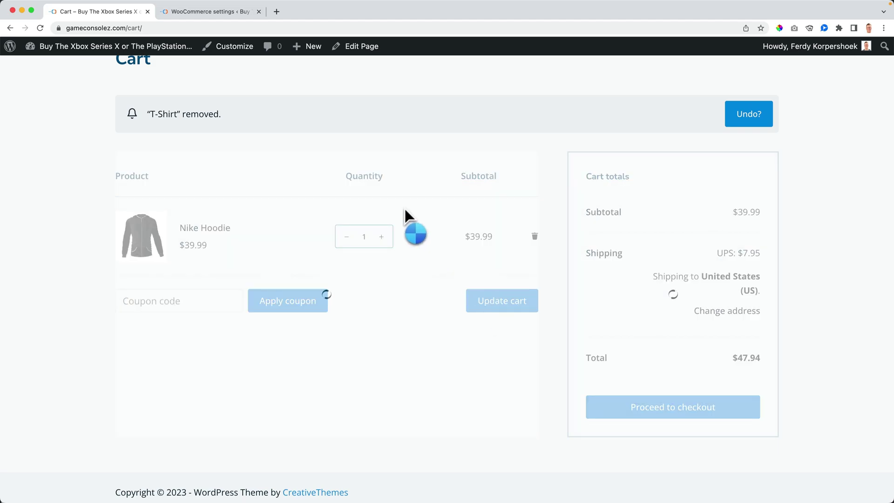
# Enable the 'Left for free shipping' notice in the UPS shipping method's settings.
pyautogui.click(205, 11)
pyautogui.scroll(5, 200, 240)
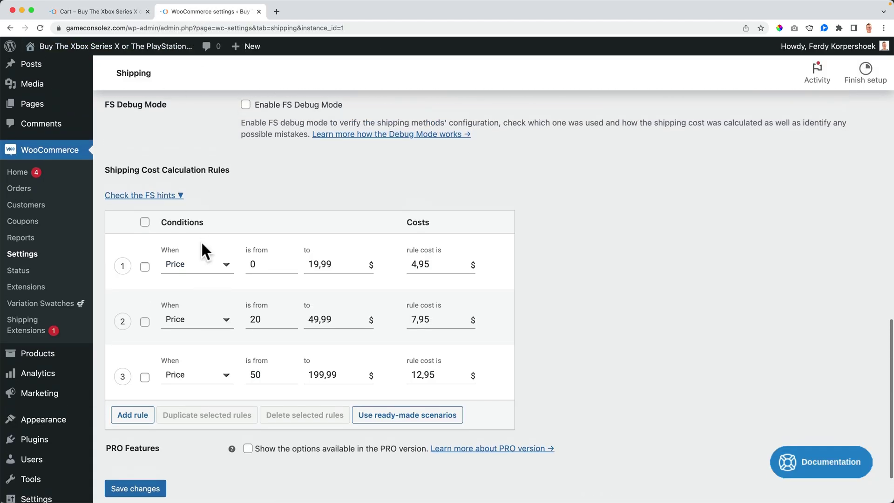
pyautogui.scroll(4, 207, 252)
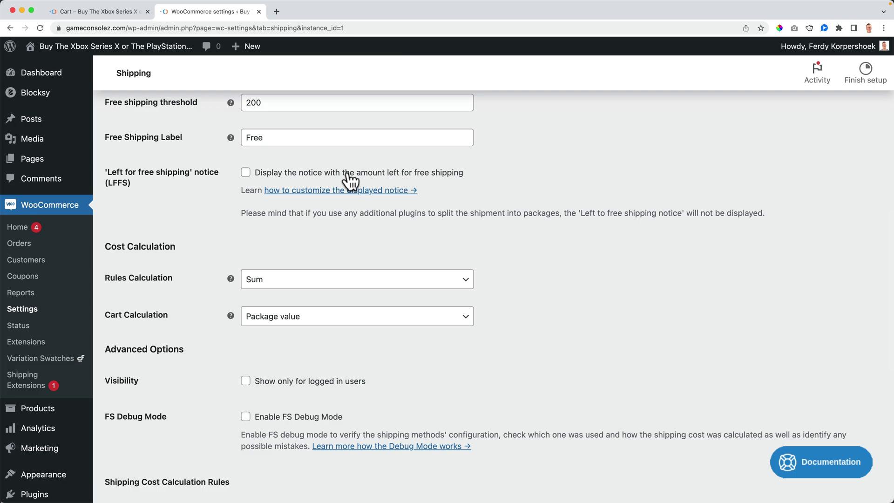
pyautogui.click(245, 173)
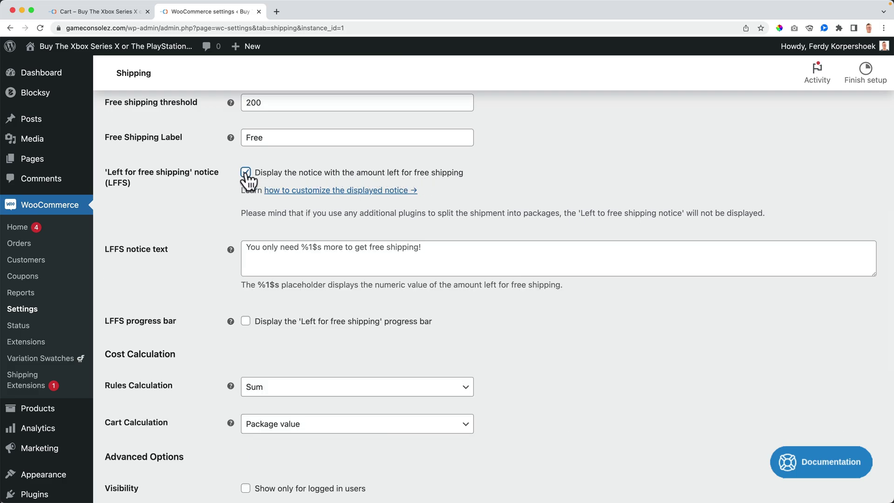
pyautogui.click(275, 265)
pyautogui.write('You only')
pyautogui.press('super+z')
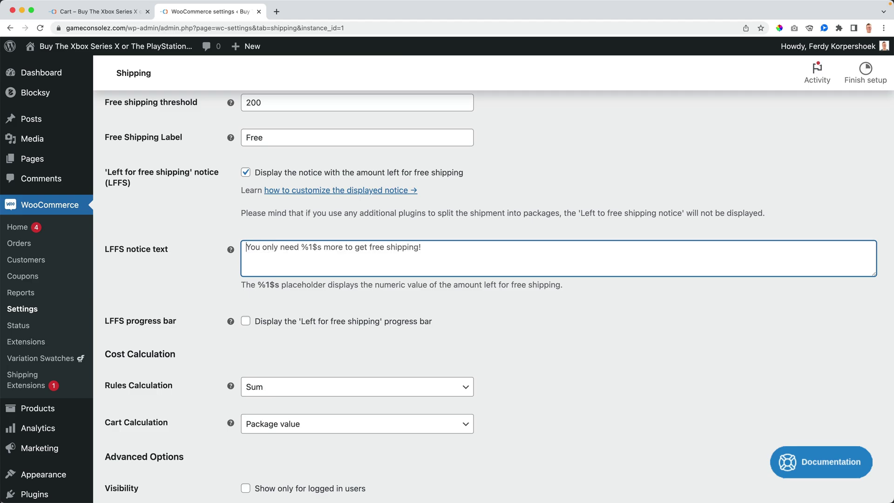
pyautogui.click(303, 139)
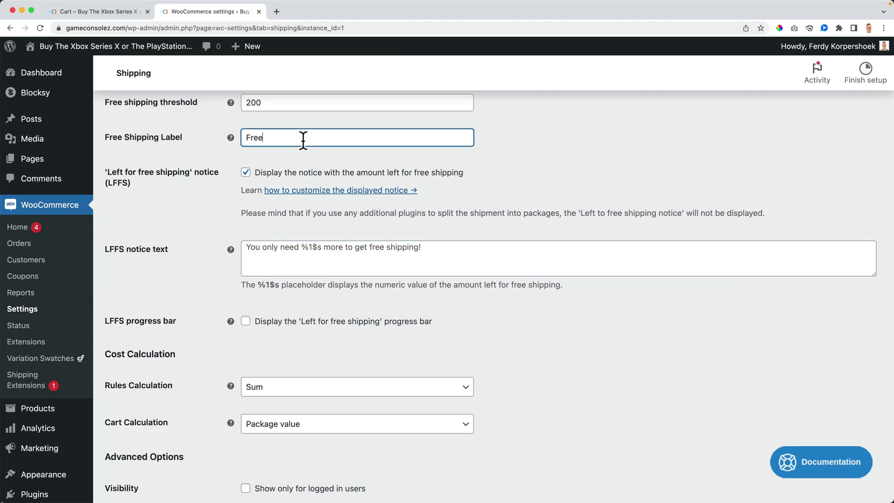
pyautogui.write('You')
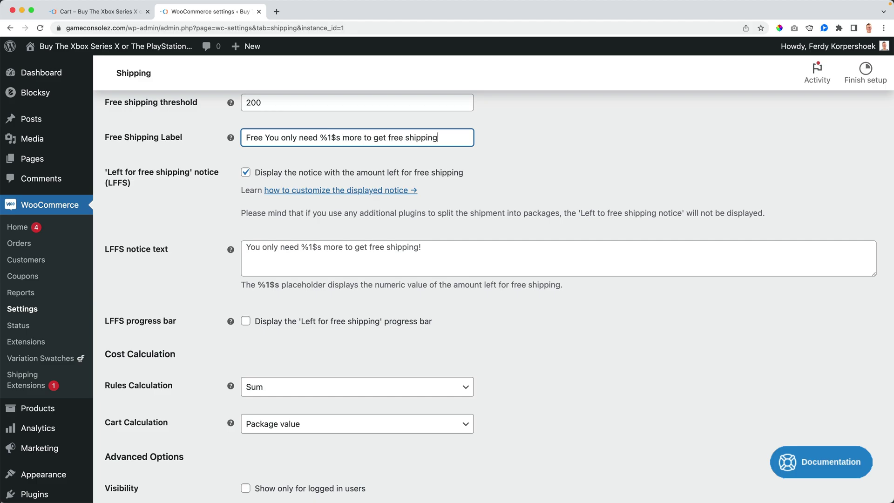
pyautogui.press('super+a')
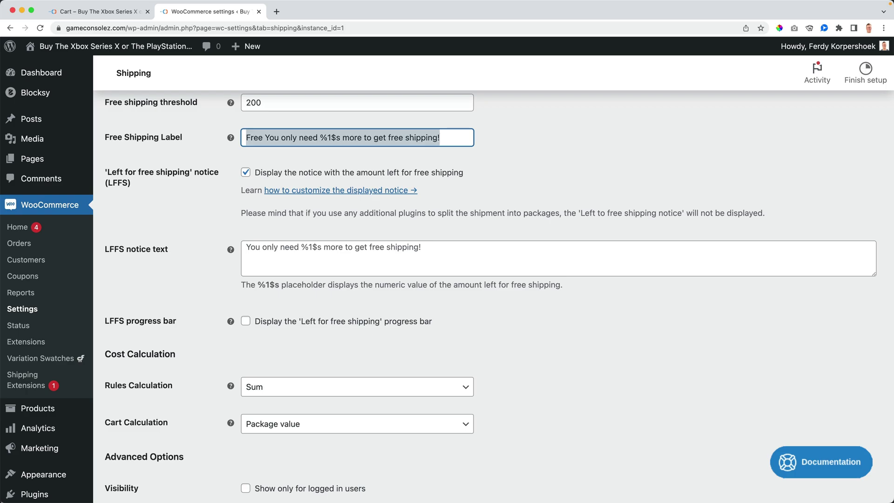
pyautogui.click(265, 138)
pyautogui.moveTo(265, 139); pyautogui.dragTo(459, 138)
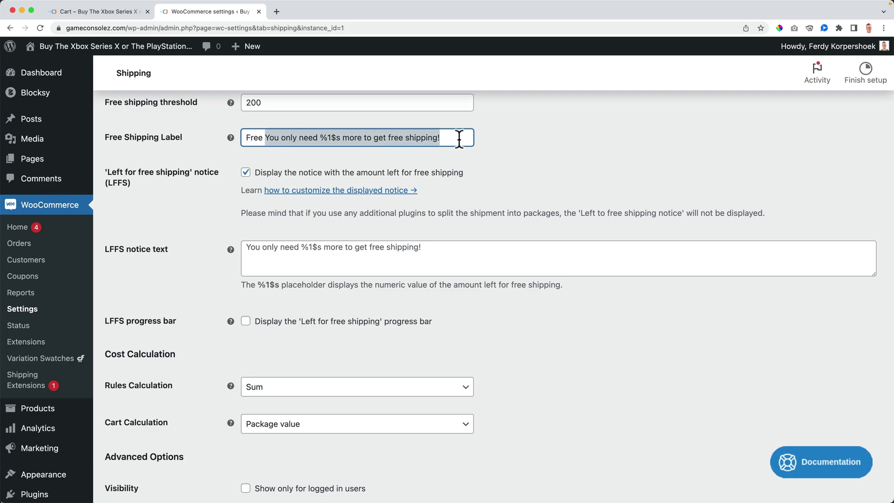
pyautogui.press('BackSpace')
# Append "TEST!" to the LFFS notice text and save the shipping method's changes.
pyautogui.click(395, 260)
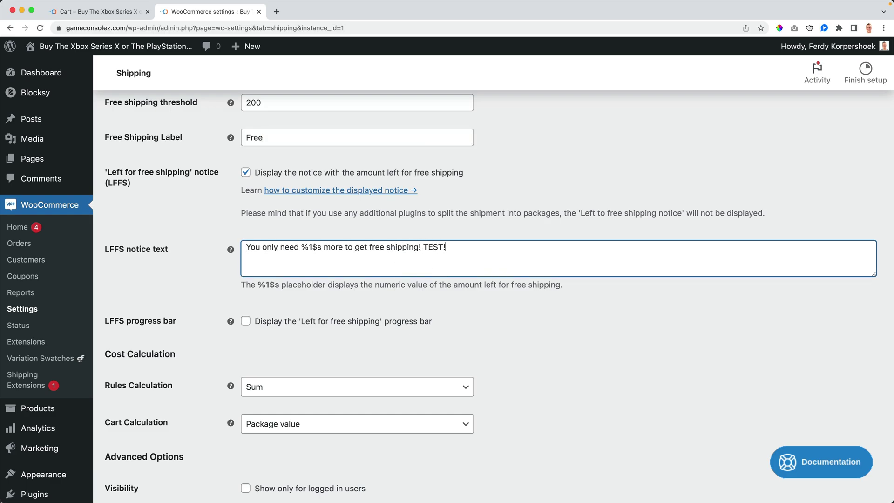
pyautogui.scroll(-10, 177, 370)
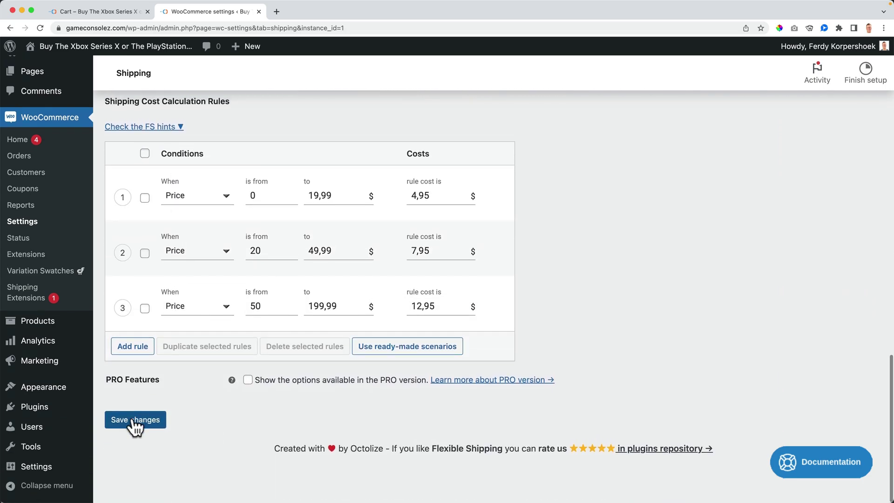
pyautogui.click(134, 422)
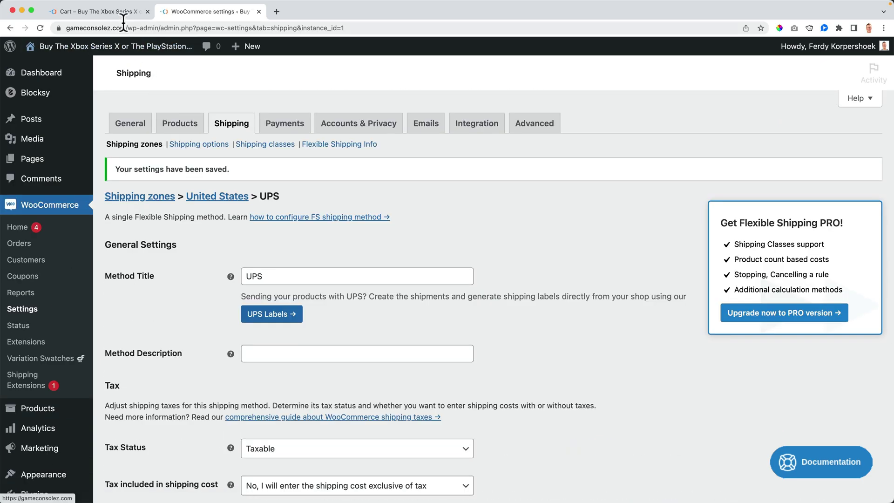
# Set the Nike Hoodie quantity to 2 in the cart and update the cart.
pyautogui.click(122, 19)
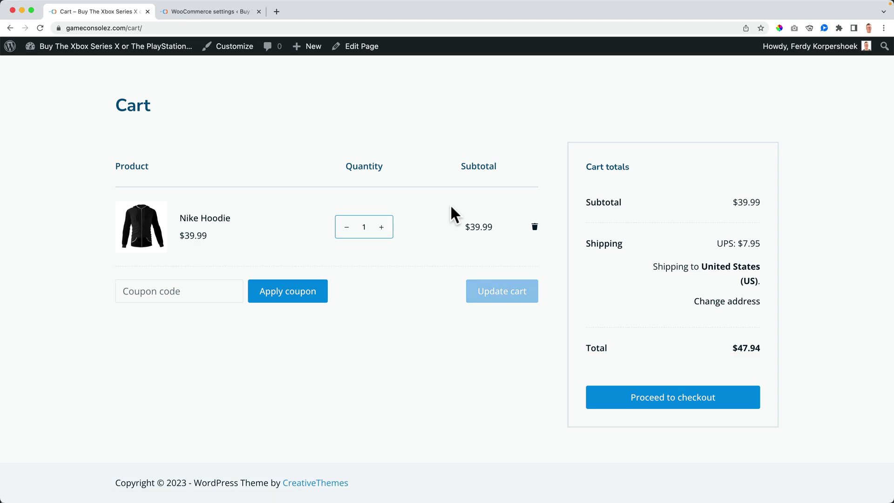
pyautogui.click(383, 227)
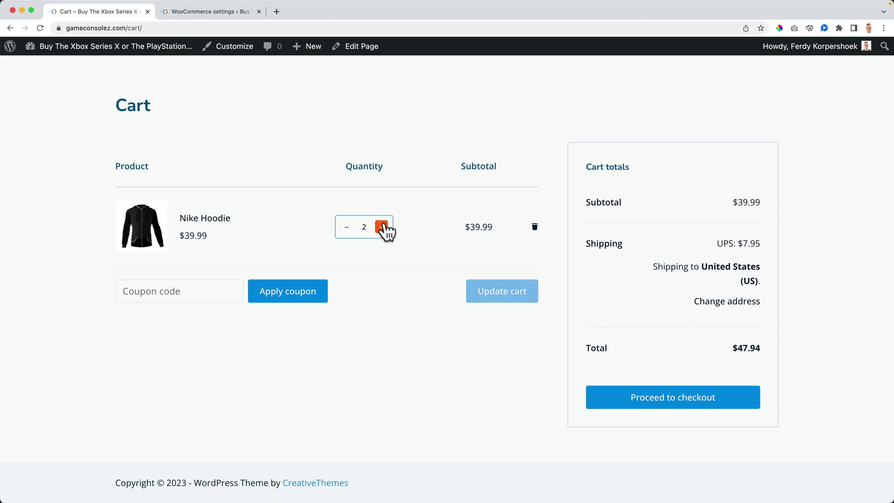
pyautogui.click(523, 290)
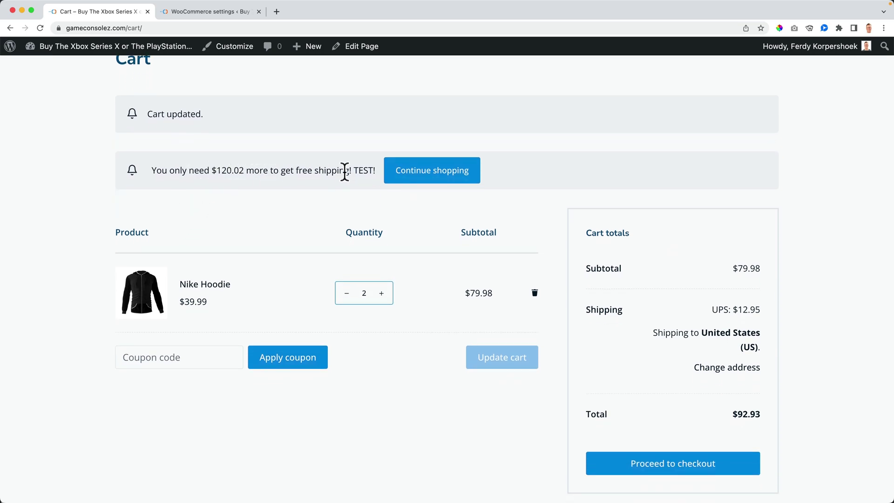
# Remove "TEST!" from the LFFS notice text, save the changes and reload the cart.
pyautogui.click(184, 9)
pyautogui.scroll(-15, 382, 321)
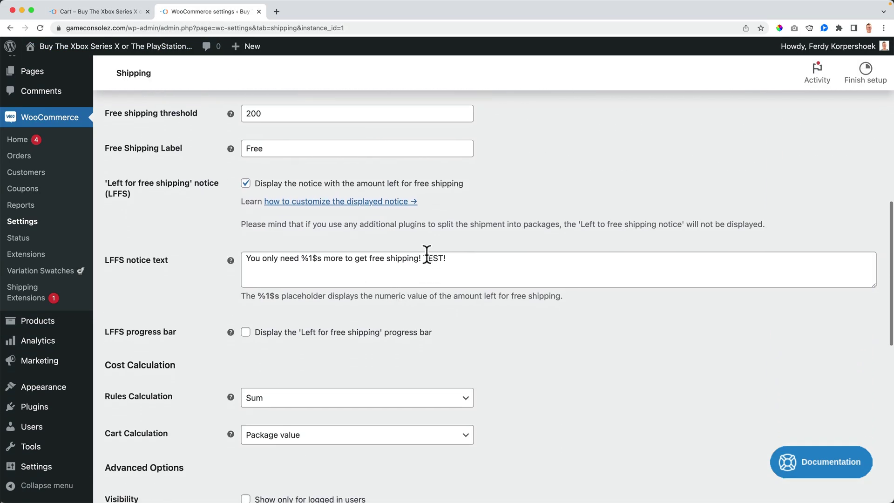
pyautogui.moveTo(427, 254); pyautogui.dragTo(495, 258)
pyautogui.press('BackSpace')
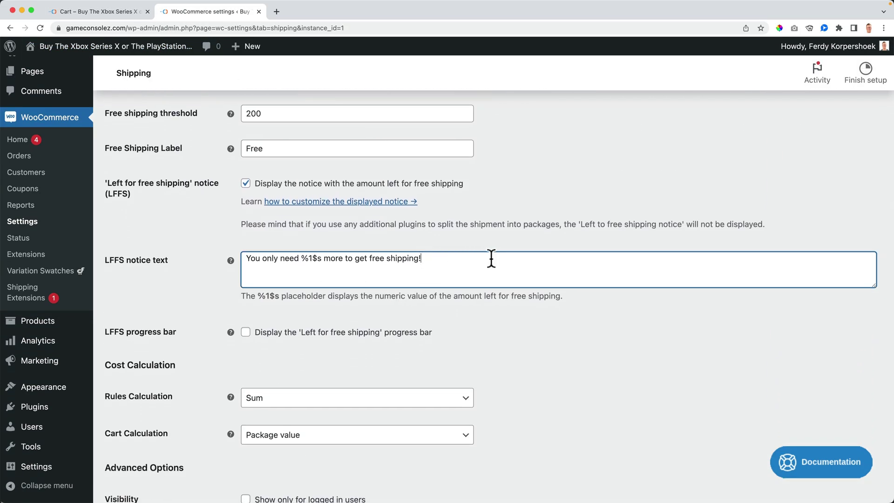
pyautogui.press('super+a')
pyautogui.click(233, 290)
pyautogui.scroll(-12, 208, 306)
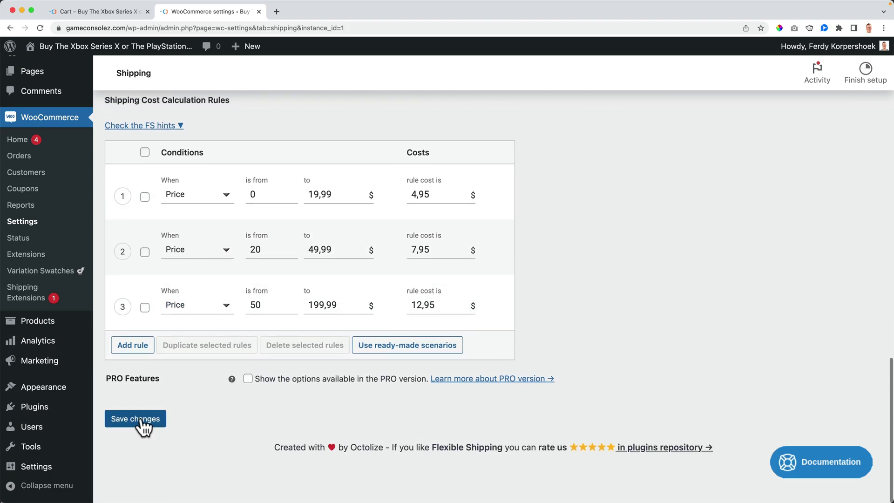
pyautogui.click(140, 422)
pyautogui.click(125, 10)
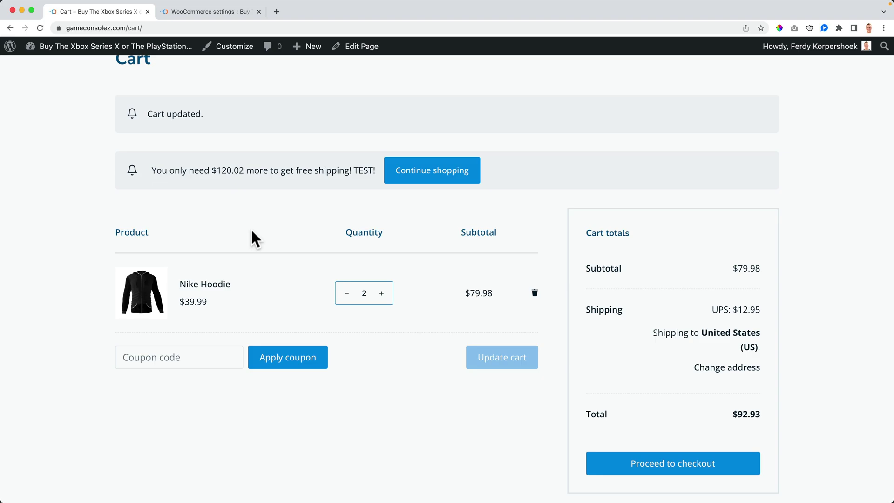
pyautogui.press('super+r')
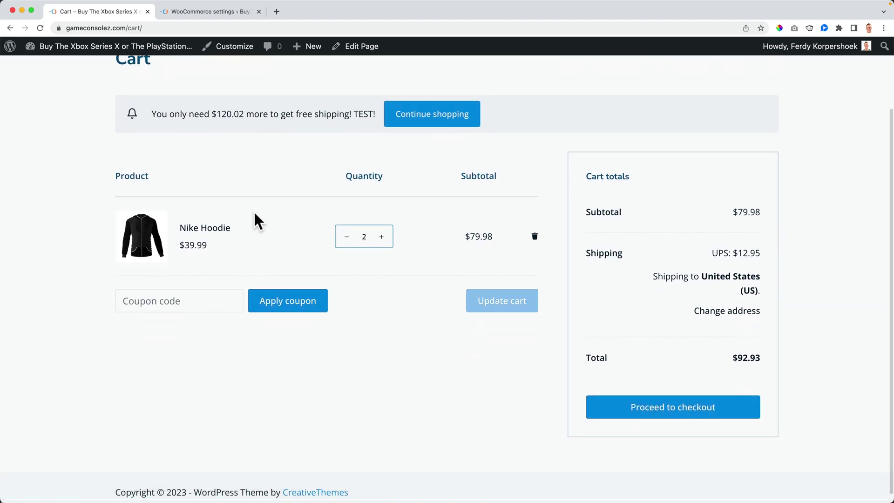
# Set the Nike Hoodie quantity to 1 in the reloaded cart and compare the free shipping notice with the LFFS notice text setting.
pyautogui.press('super+r')
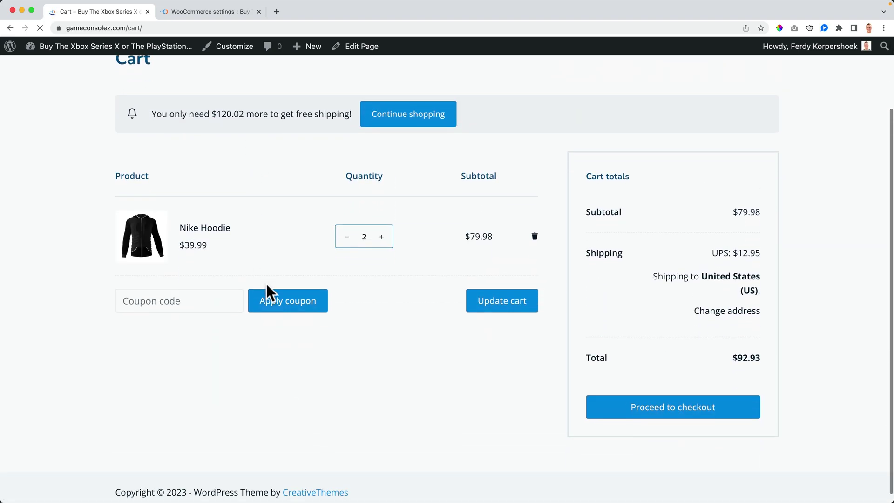
pyautogui.click(346, 237)
pyautogui.click(514, 306)
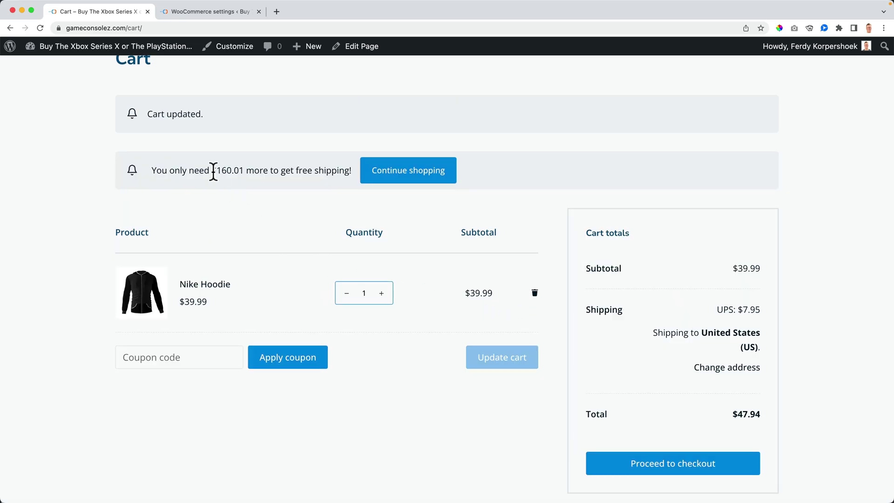
pyautogui.click(194, 16)
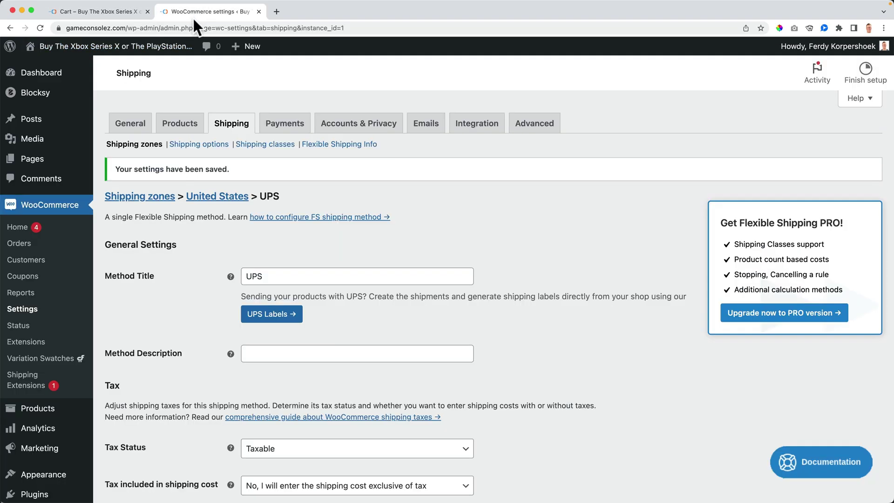
pyautogui.scroll(-10, 333, 381)
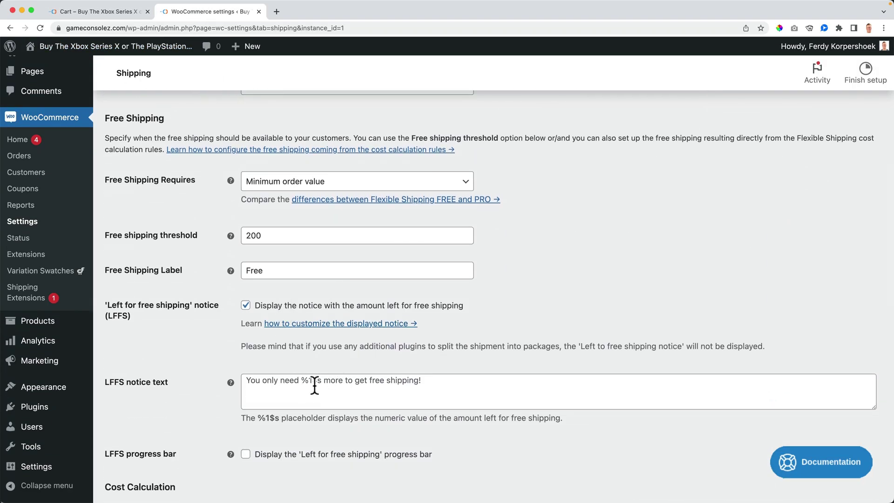
pyautogui.click(130, 13)
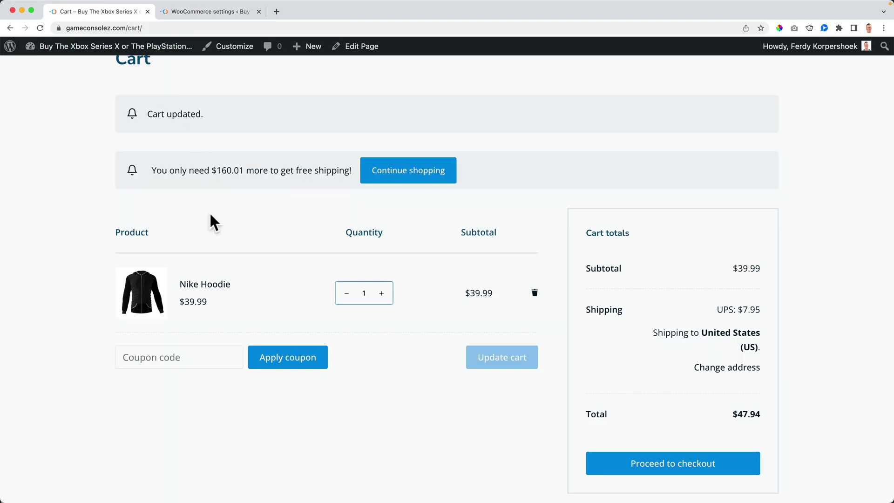
pyautogui.click(259, 174)
# Raise the Nike Hoodie quantity in the cart to 3, 5 and finally 6, updating the cart each time.
pyautogui.click(382, 293)
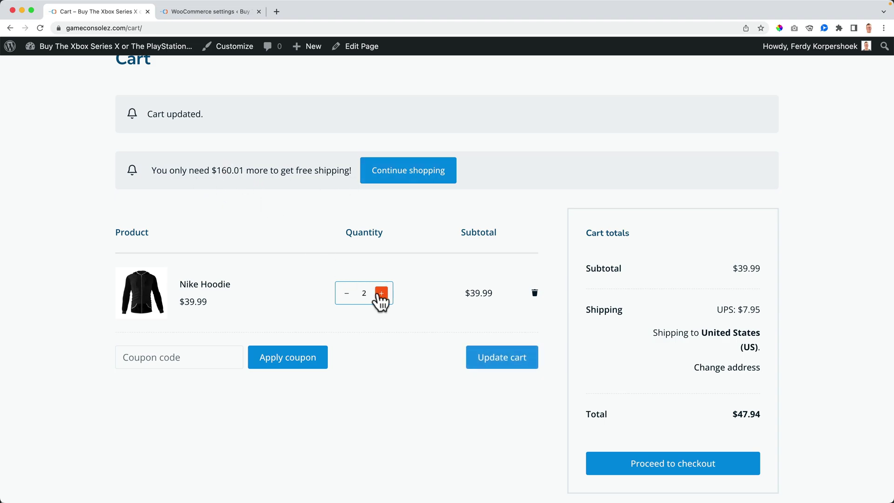
pyautogui.click(381, 292)
pyautogui.click(499, 359)
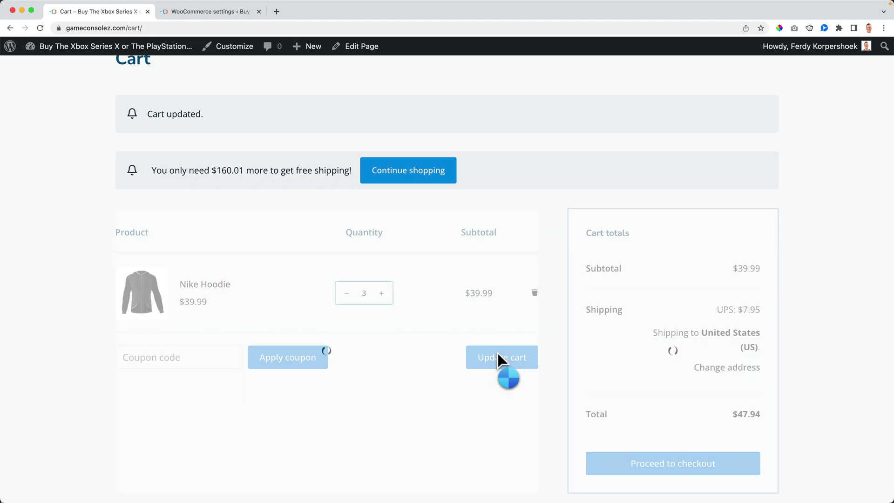
pyautogui.click(382, 293)
pyautogui.click(381, 293)
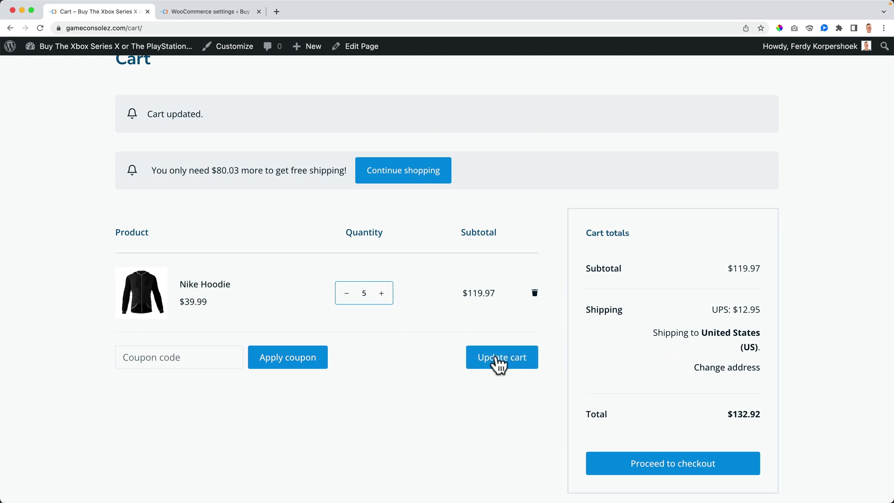
pyautogui.click(497, 361)
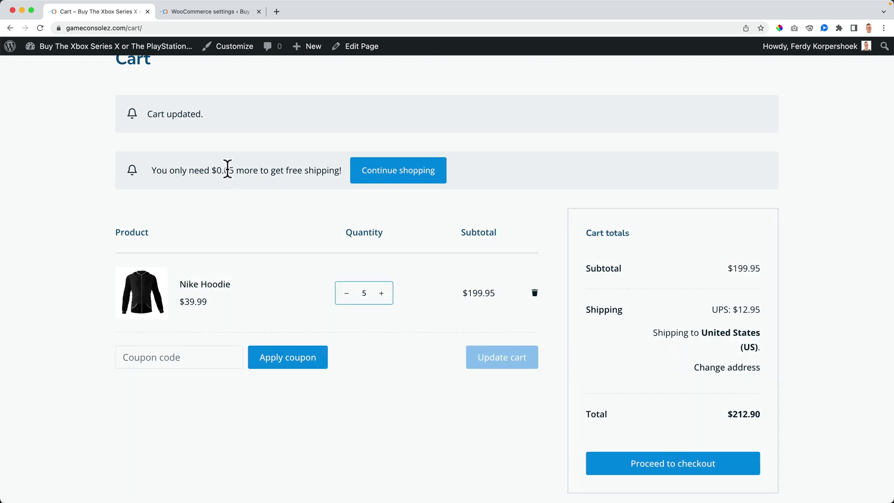
pyautogui.click(382, 293)
pyautogui.click(500, 359)
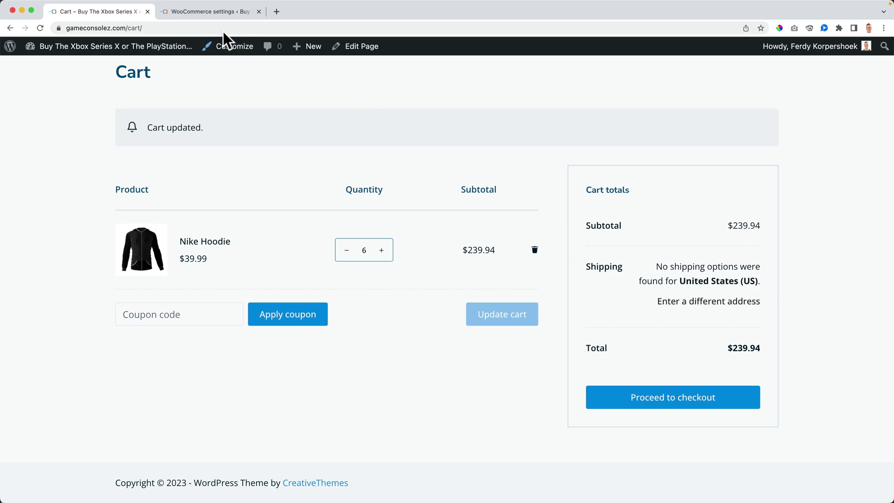
# Add a fourth UPS shipping cost rule for prices from 200 with a rule cost of 0, and save the changes.
pyautogui.click(210, 12)
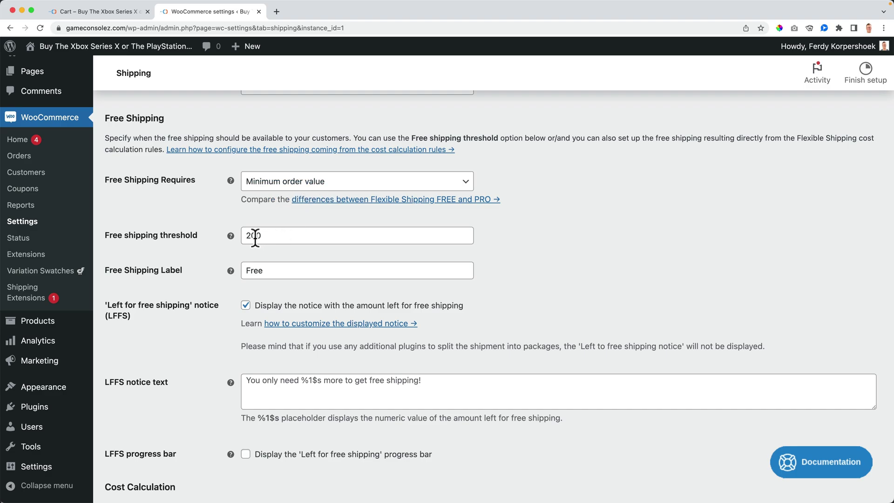
pyautogui.scroll(-10, 254, 240)
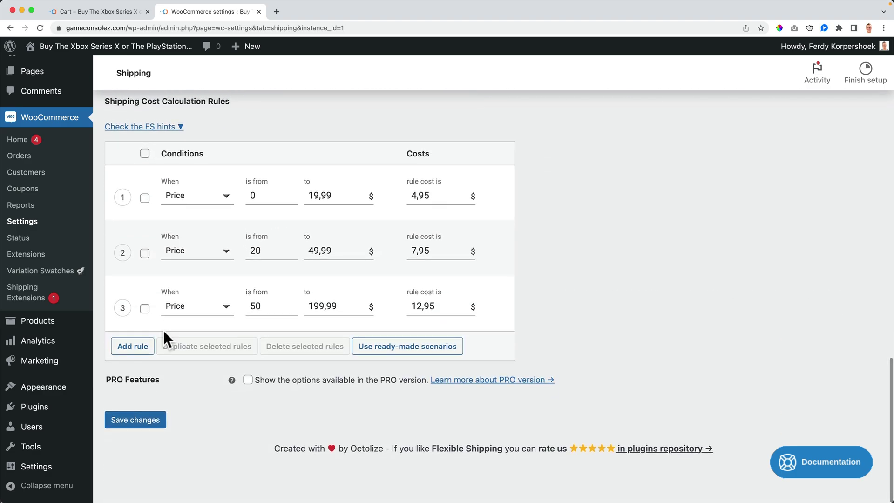
pyautogui.click(135, 347)
pyautogui.click(172, 362)
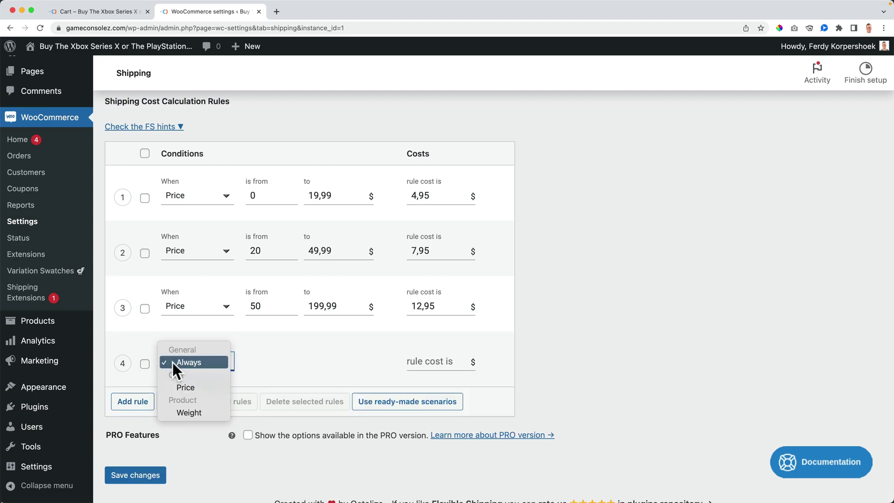
pyautogui.click(180, 387)
pyautogui.click(259, 364)
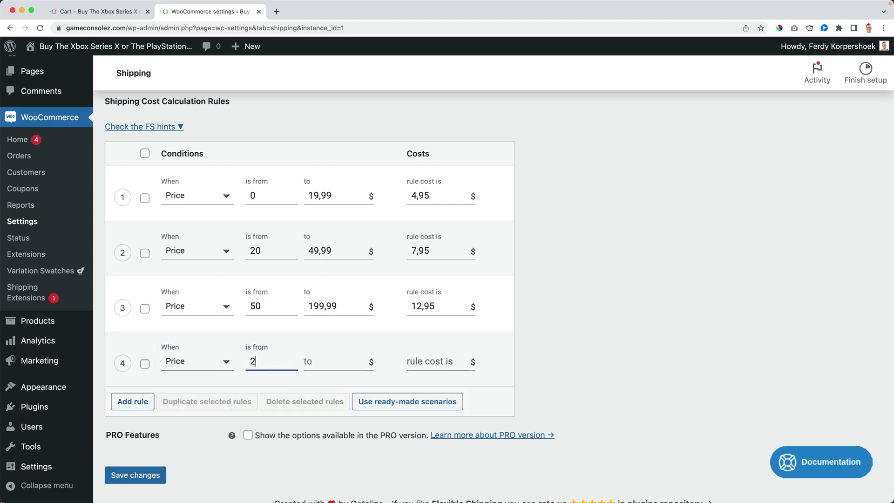
pyautogui.write('200')
pyautogui.press('Tab')
pyautogui.press('Tab')
pyautogui.write('0')
pyautogui.press('Tab')
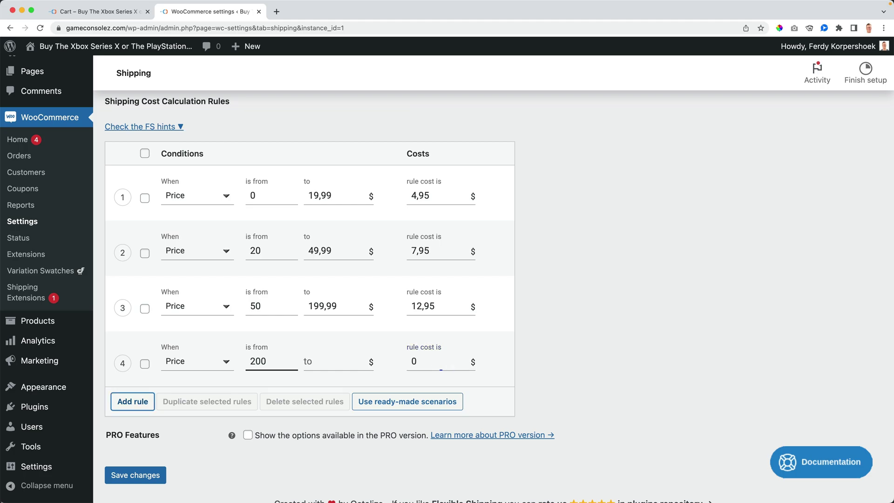
pyautogui.click(128, 478)
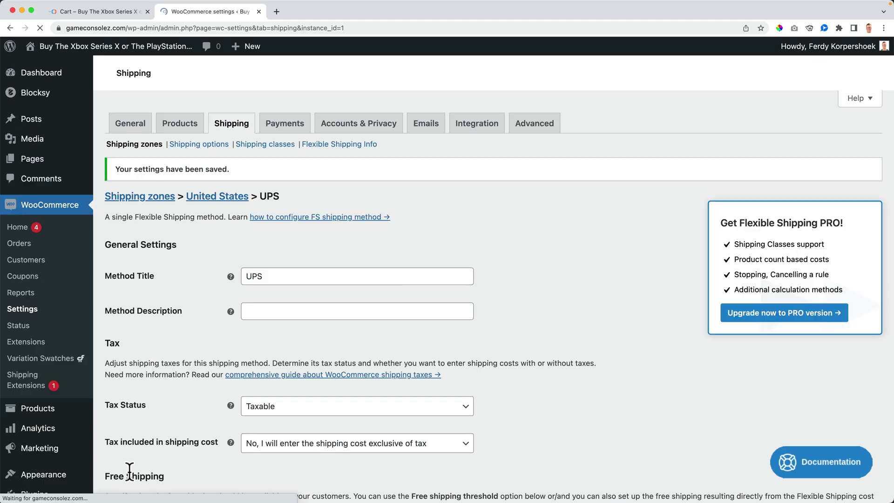
# Reload the cart to check its shipping cost, and review the UPS method's free shipping settings and cost calculation rules.
pyautogui.click(122, 13)
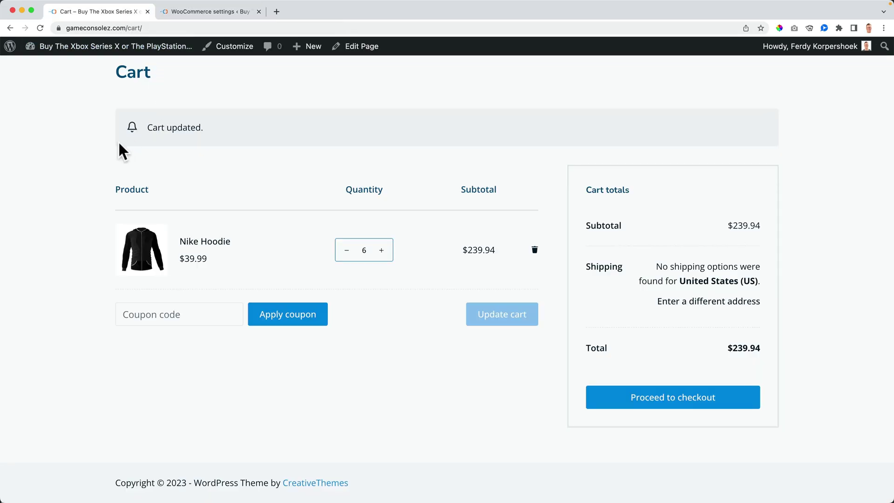
pyautogui.press('super+r')
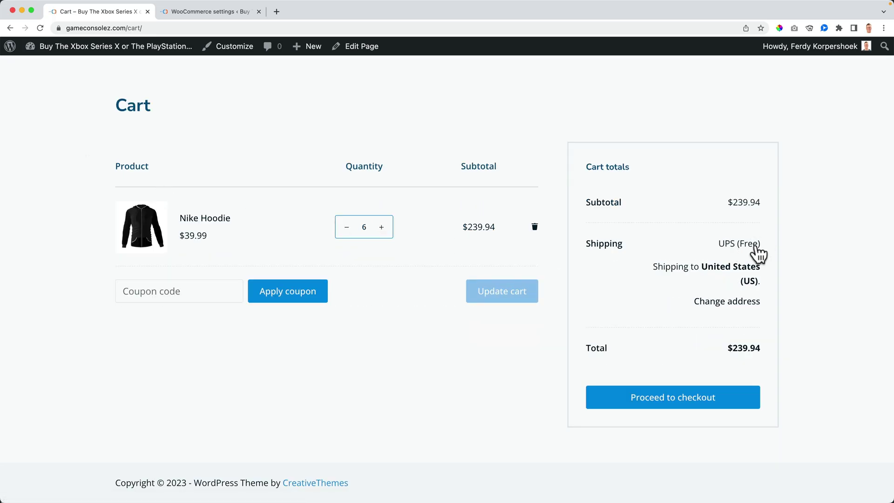
pyautogui.click(236, 18)
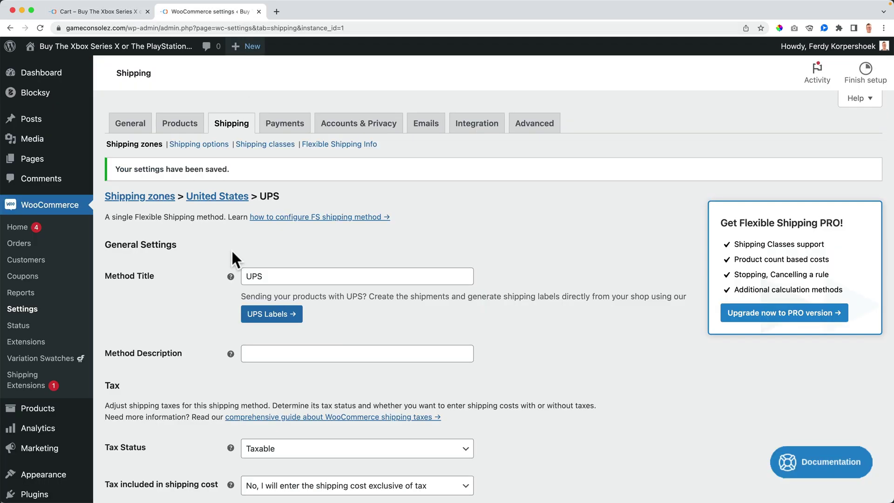
pyautogui.scroll(-15, 238, 305)
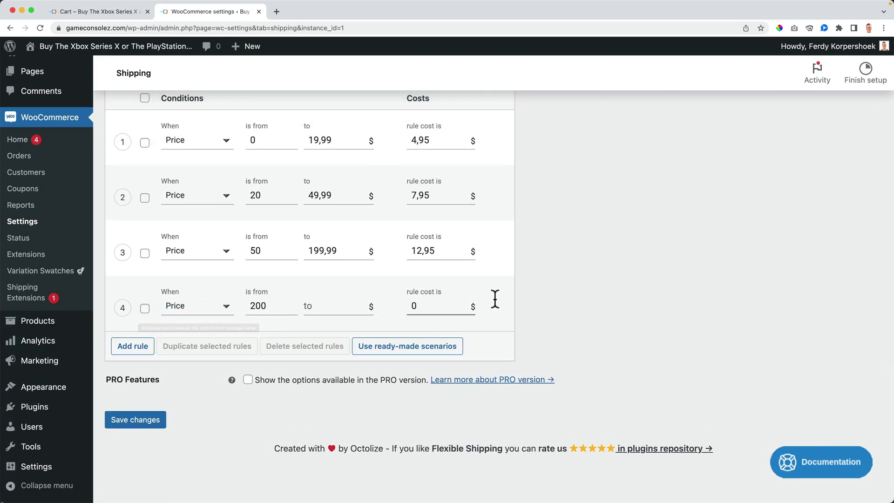
pyautogui.scroll(8, 389, 307)
pyautogui.scroll(5, 376, 301)
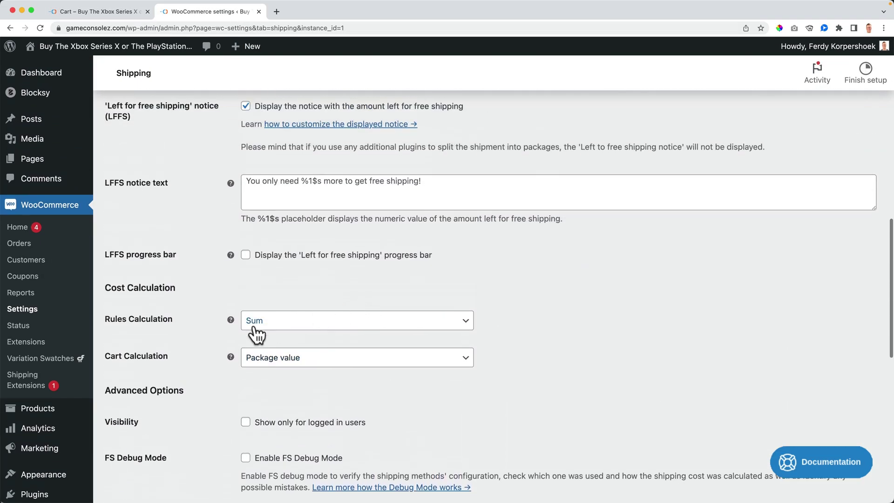
pyautogui.scroll(3, 254, 254)
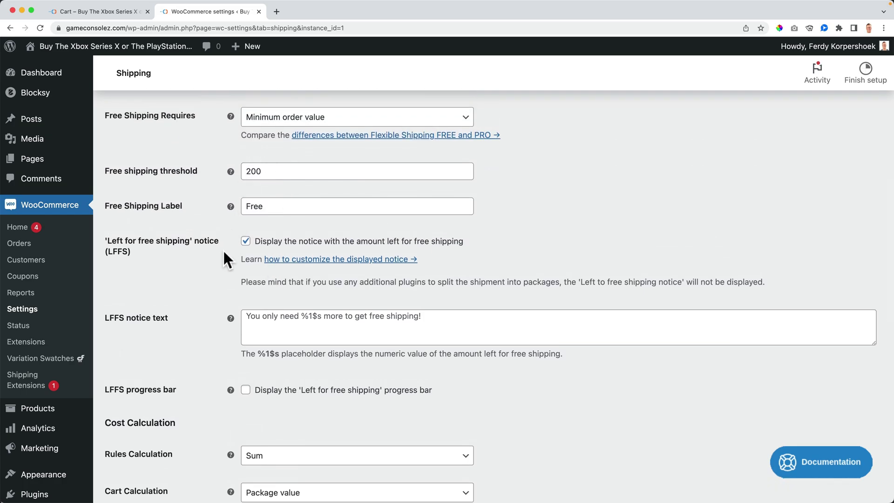
pyautogui.scroll(-10, 222, 246)
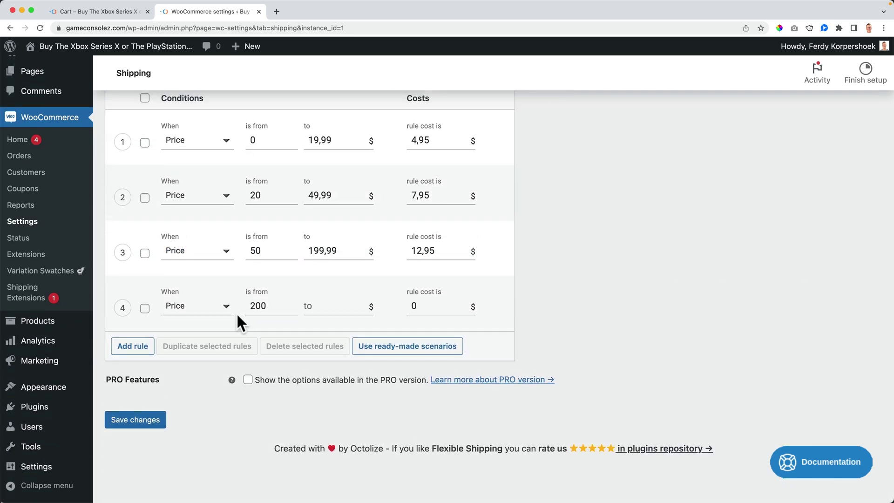
pyautogui.scroll(4, 276, 233)
pyautogui.scroll(10, 275, 238)
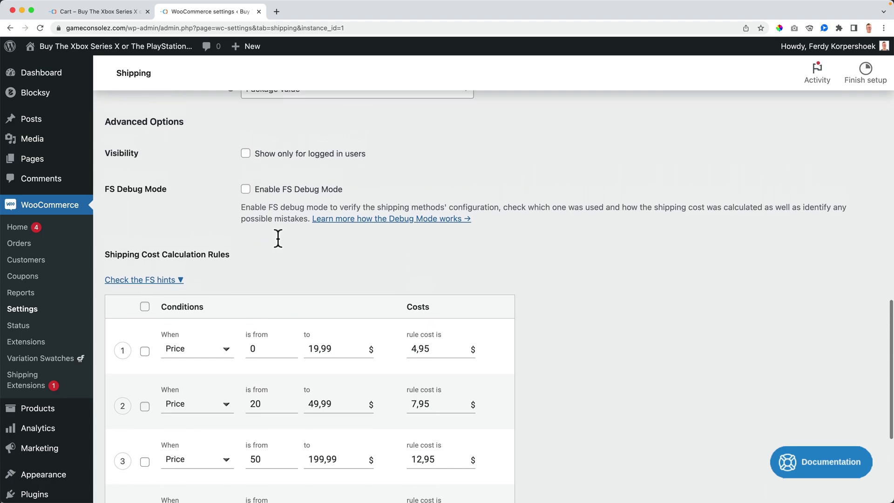
pyautogui.click(102, 12)
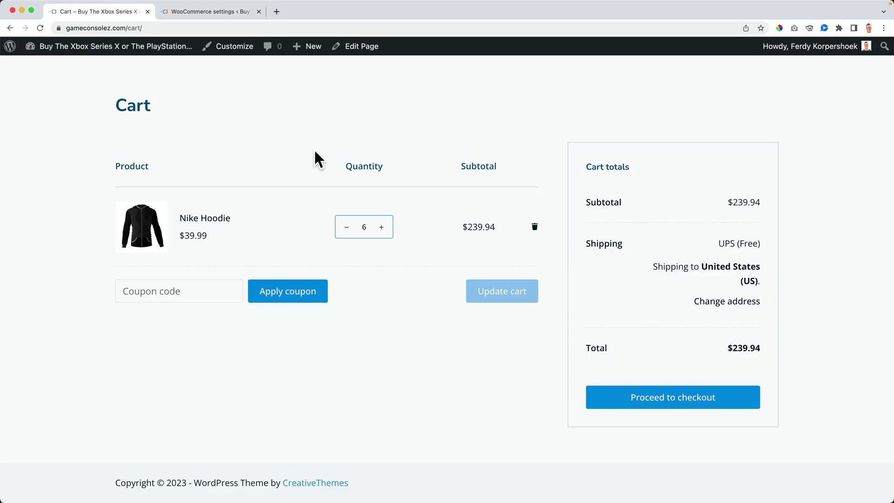
# Create a new shipping zone named Netherlands with Netherlands as its region.
pyautogui.click(200, 13)
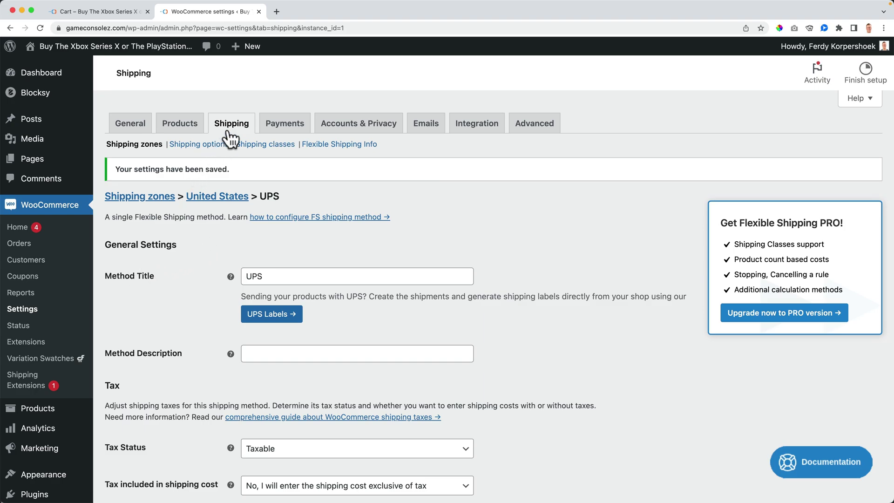
pyautogui.click(150, 145)
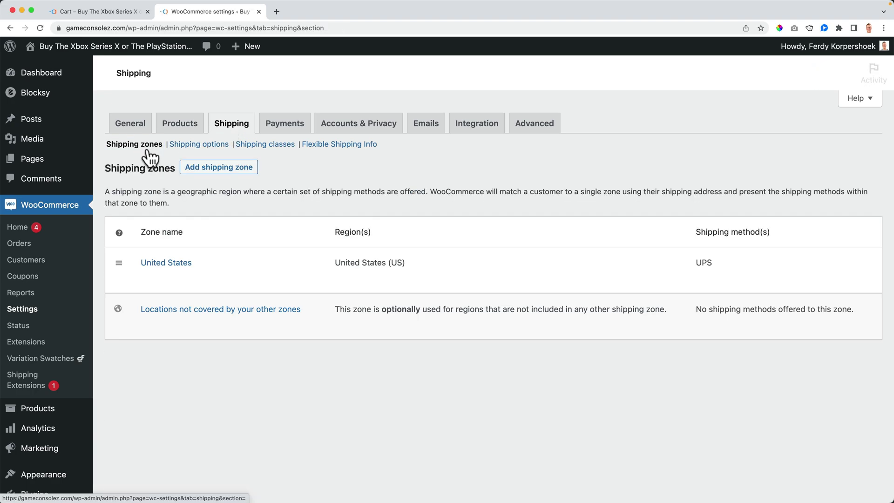
pyautogui.click(235, 176)
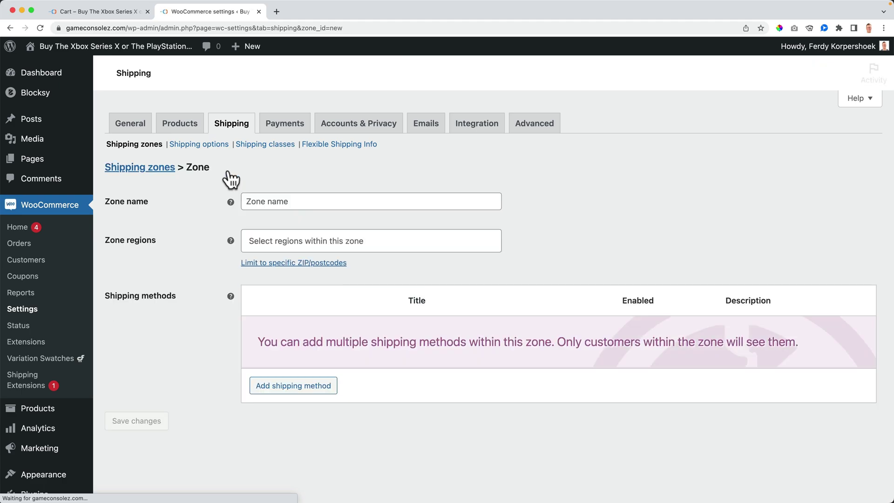
pyautogui.click(285, 201)
pyautogui.write('N')
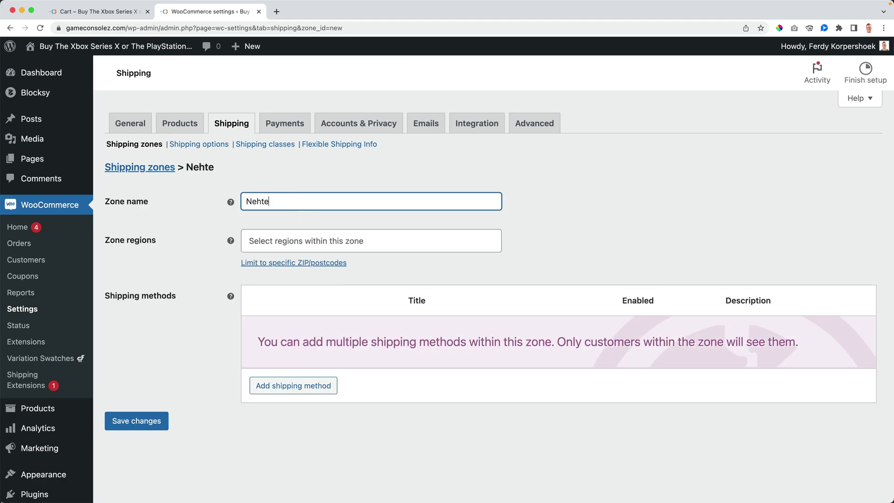
pyautogui.write('etherlands')
pyautogui.press('Tab')
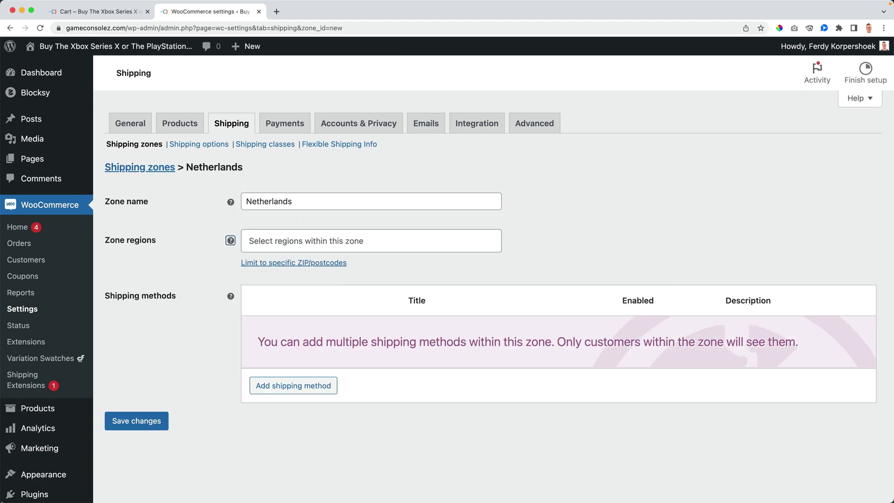
pyautogui.press('Tab')
pyautogui.write('neth')
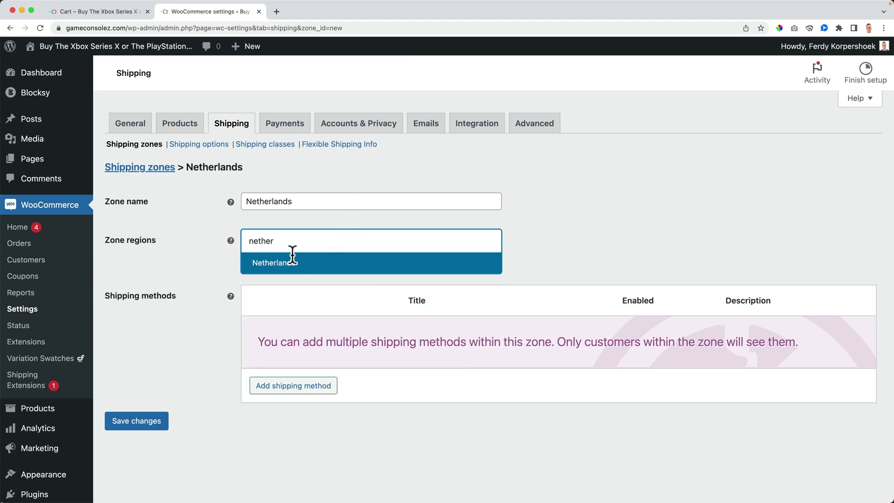
pyautogui.write('er')
pyautogui.click(292, 259)
# Add the Flexible Shipping method to the Netherlands zone and open its settings at the free shipping options.
pyautogui.click(286, 384)
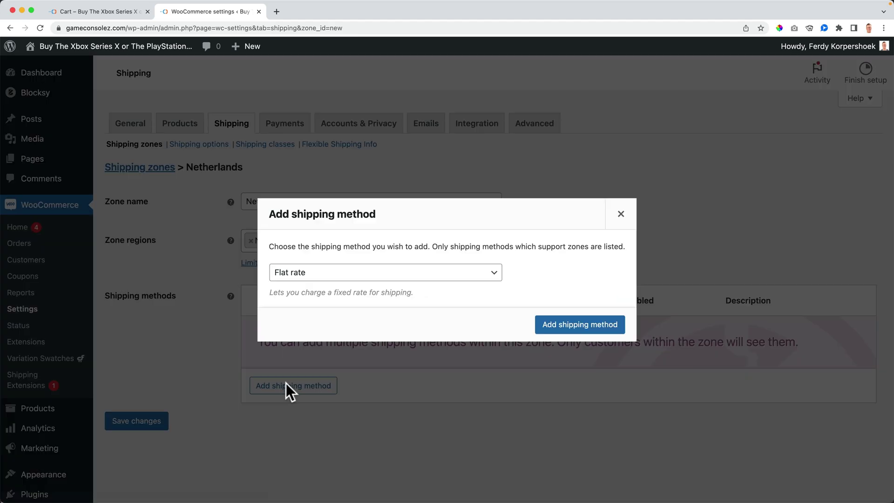
pyautogui.click(303, 278)
pyautogui.click(303, 311)
pyautogui.click(566, 321)
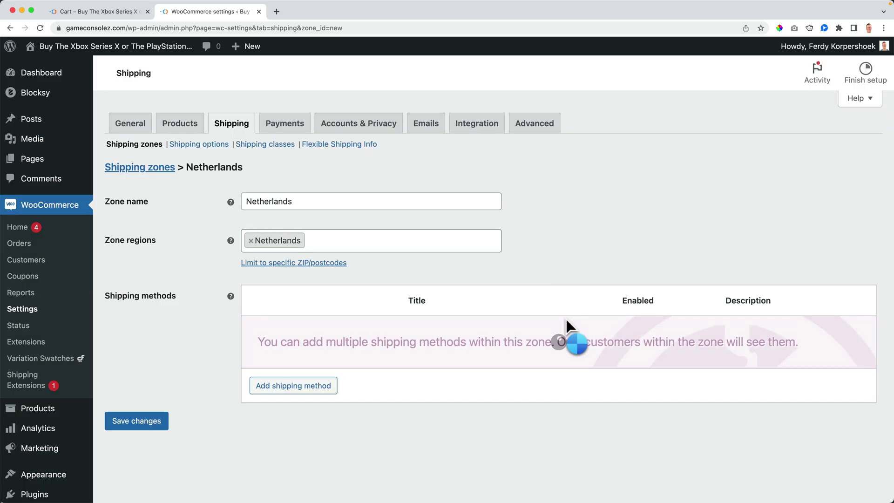
pyautogui.click(307, 333)
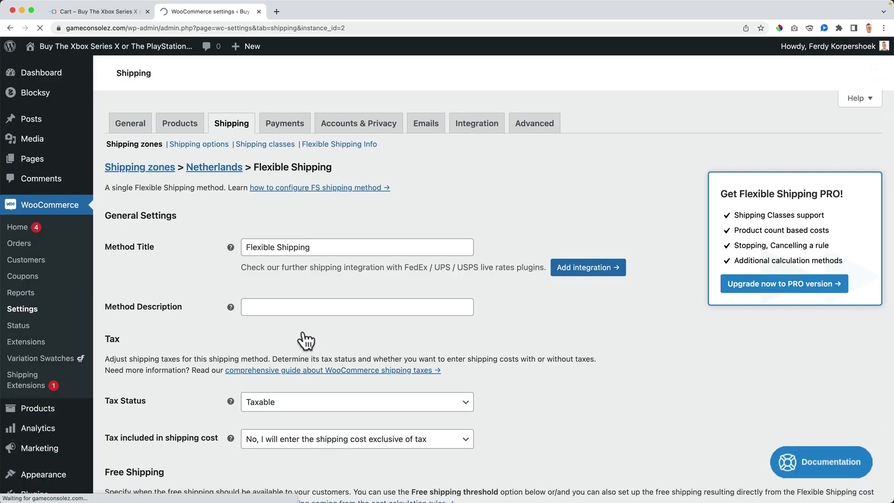
pyautogui.scroll(-6, 242, 300)
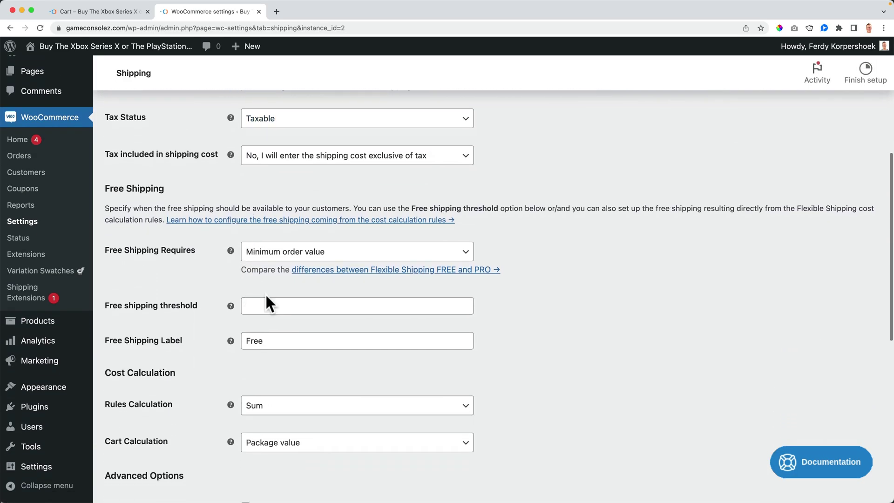
# Set the free shipping threshold to 300 and enable the notice showing the amount left for free shipping.
pyautogui.click(267, 305)
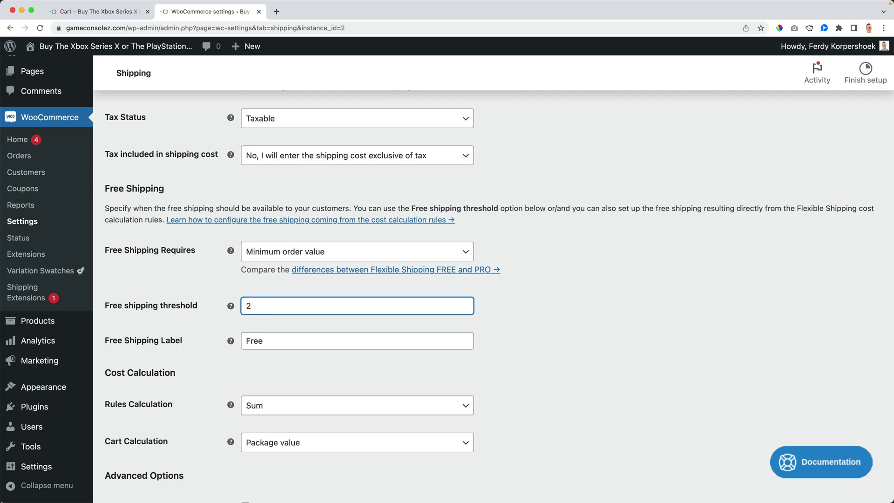
pyautogui.write('300')
pyautogui.press('Tab')
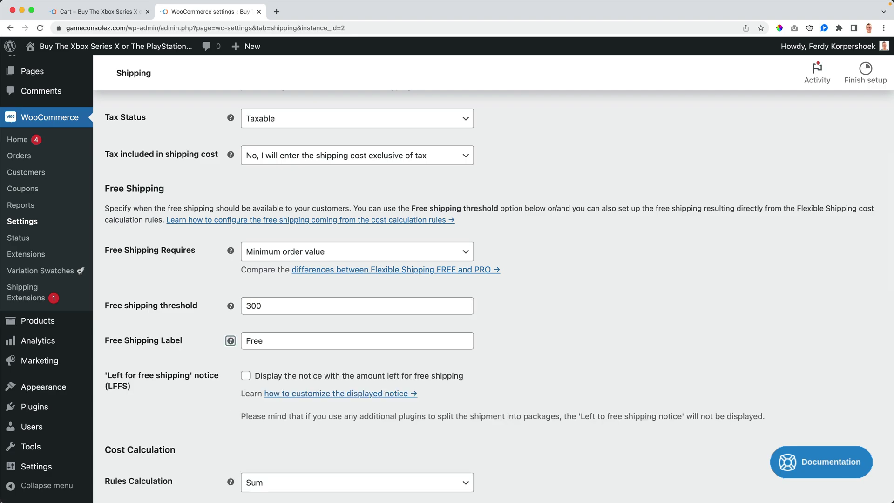
pyautogui.scroll(-3, 208, 320)
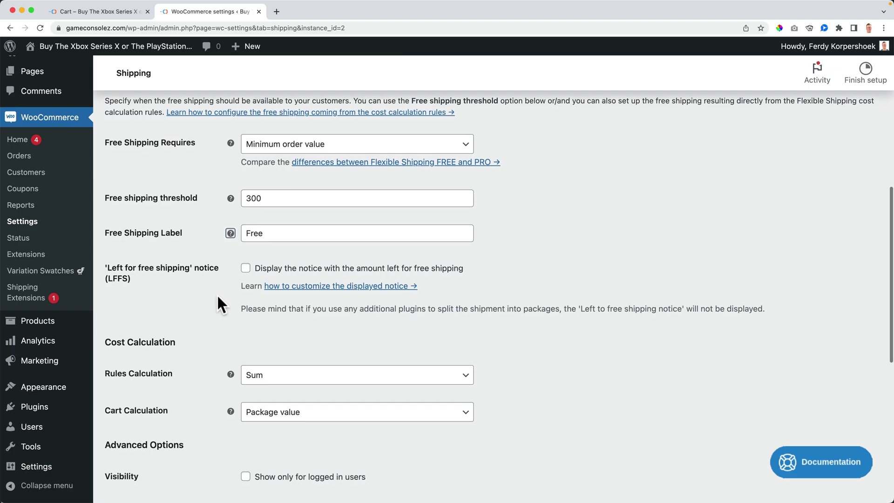
pyautogui.click(245, 273)
pyautogui.scroll(-2, 233, 297)
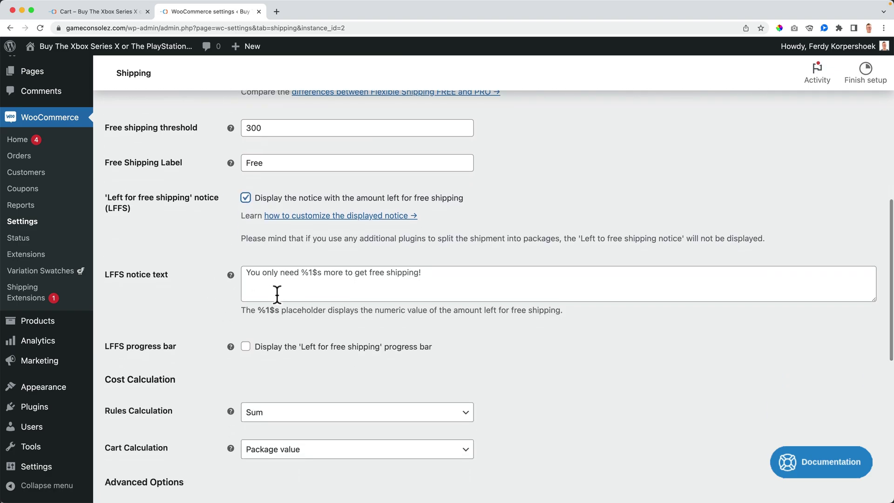
# Make the first shipping cost rule price-based, from 0 to 19.99, with a rule cost of 6.95.
pyautogui.scroll(-5, 278, 298)
pyautogui.scroll(-5, 279, 304)
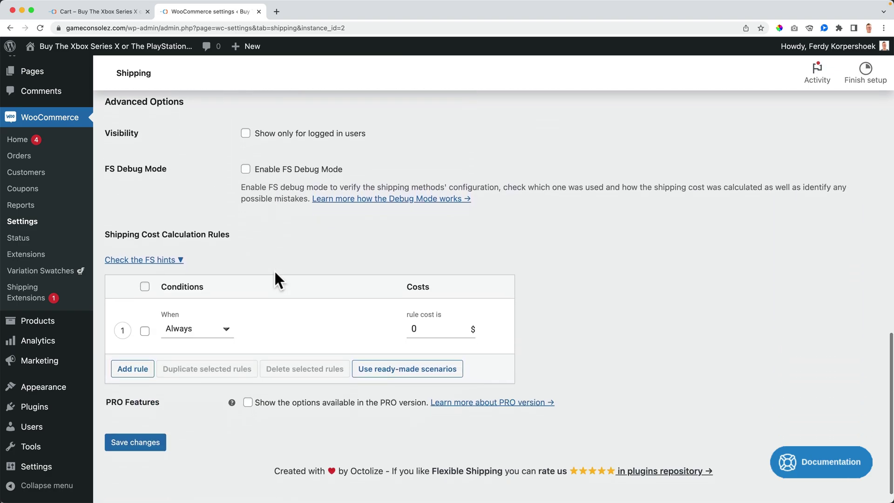
pyautogui.click(205, 308)
pyautogui.click(189, 334)
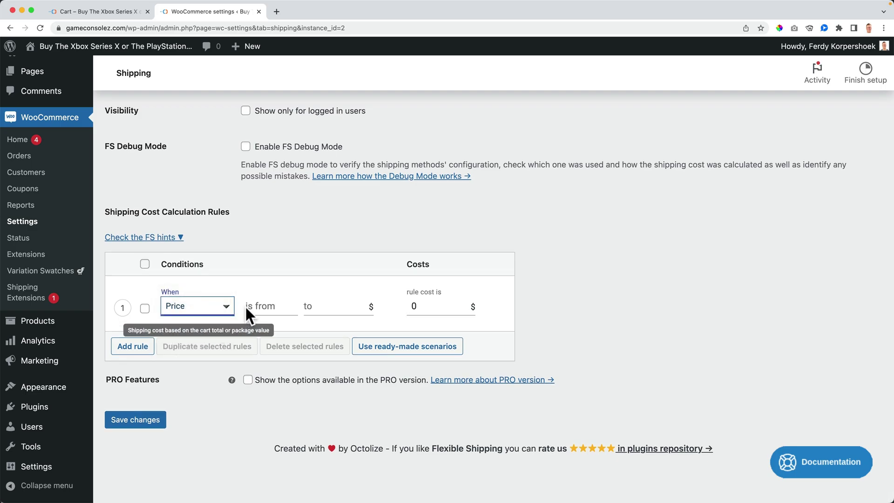
pyautogui.click(252, 306)
pyautogui.write('0')
pyautogui.press('Tab')
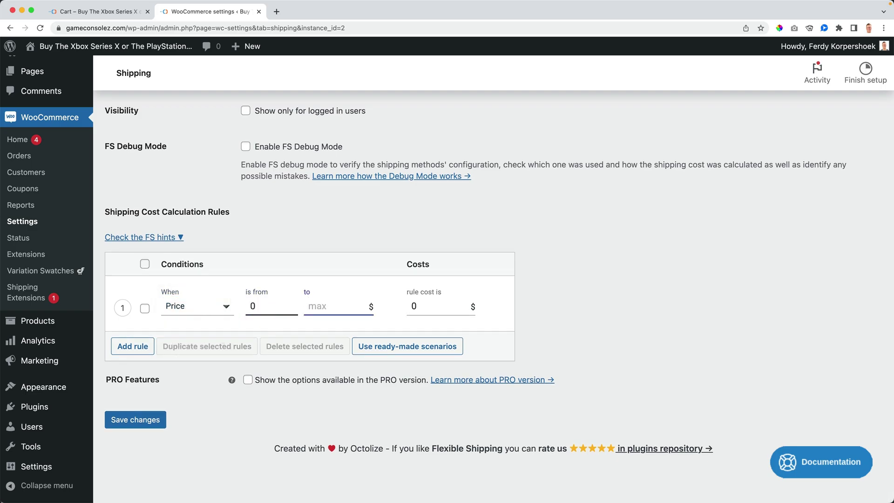
pyautogui.write('19.99')
pyautogui.press('Tab')
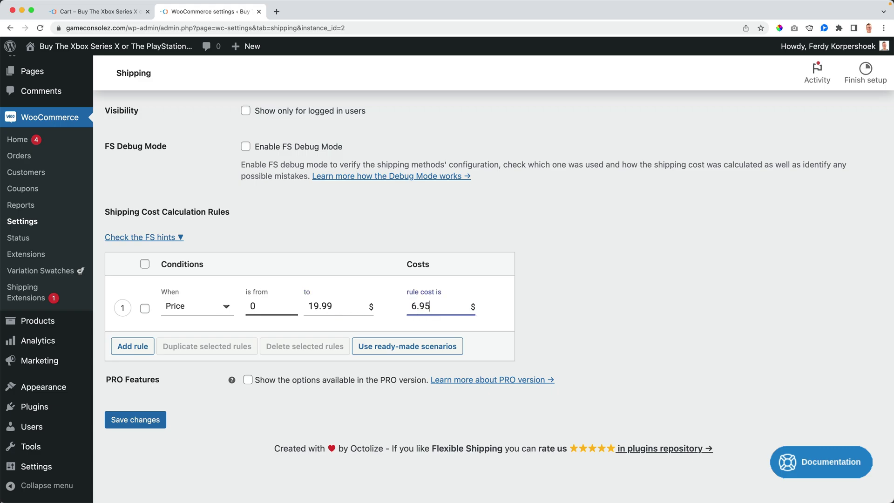
pyautogui.press('Tab')
# Add a second price-based shipping cost rule from 19.99 to 49.99 with a rule cost of 12.95.
pyautogui.click(146, 346)
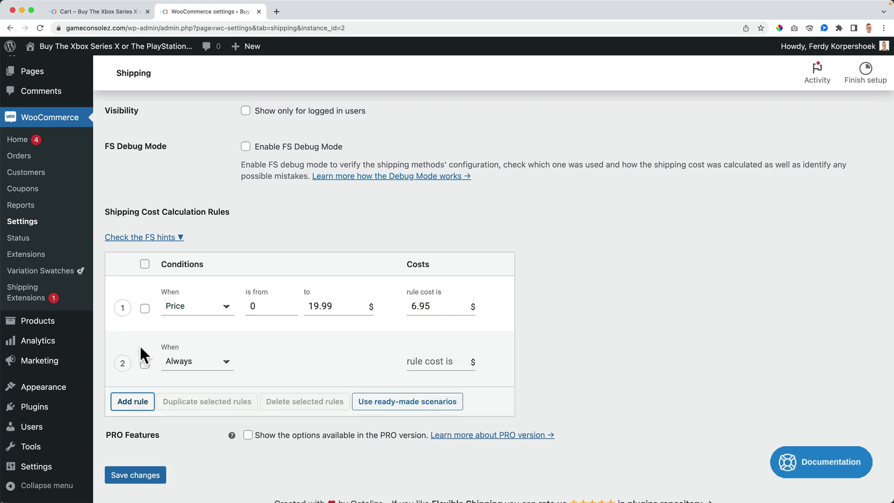
pyautogui.click(189, 366)
pyautogui.click(188, 386)
pyautogui.click(259, 363)
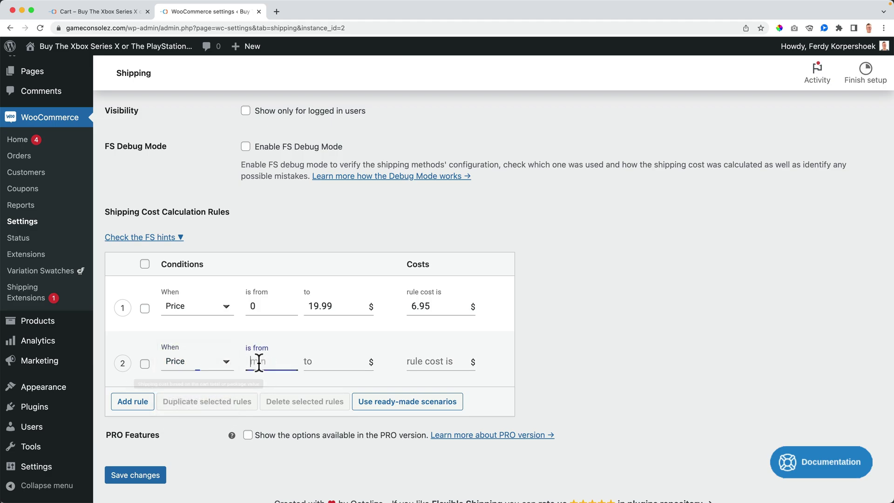
pyautogui.write('0')
pyautogui.press('Tab')
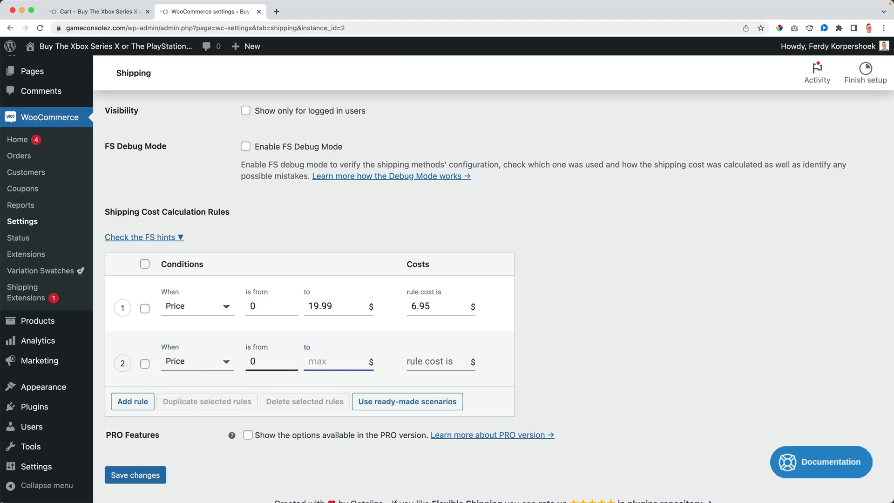
pyautogui.hotkey('shift', 'Tab')
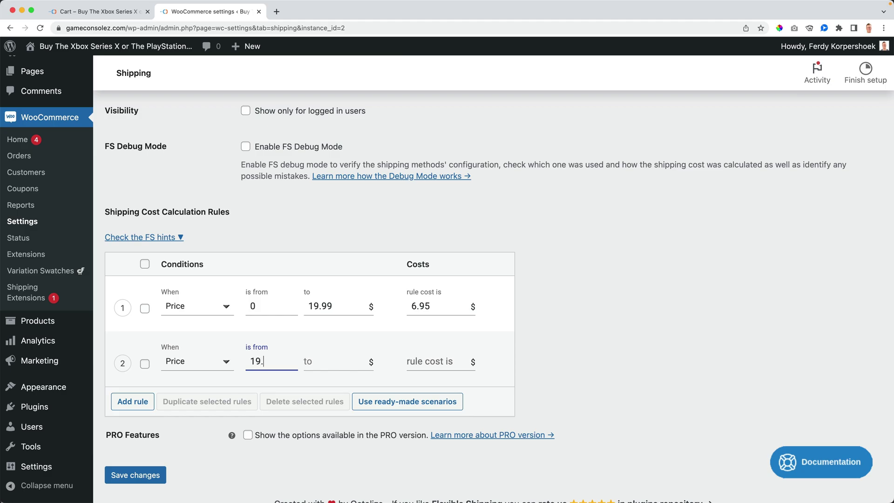
pyautogui.write('19.99')
pyautogui.press('Tab')
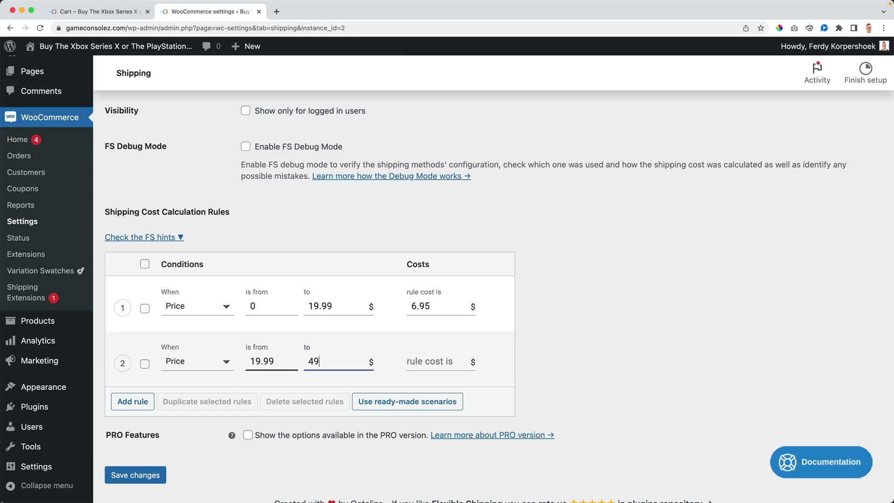
pyautogui.write('49.99')
pyautogui.press('Tab')
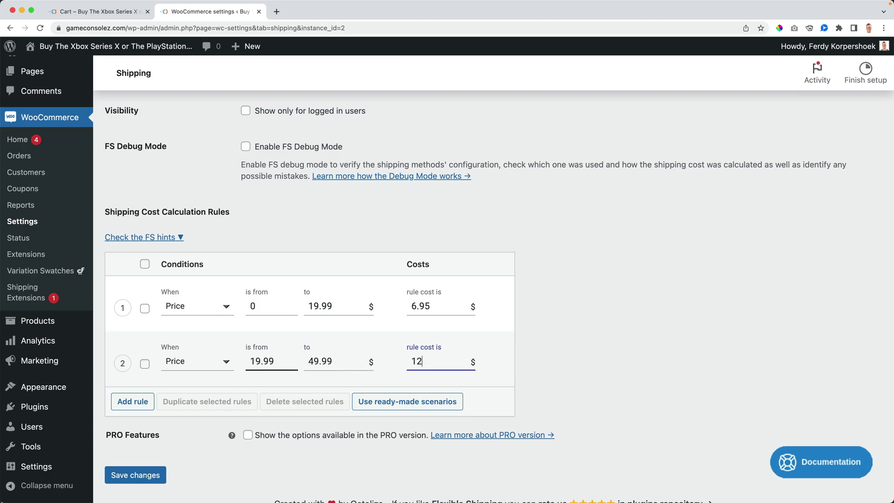
pyautogui.press('Tab')
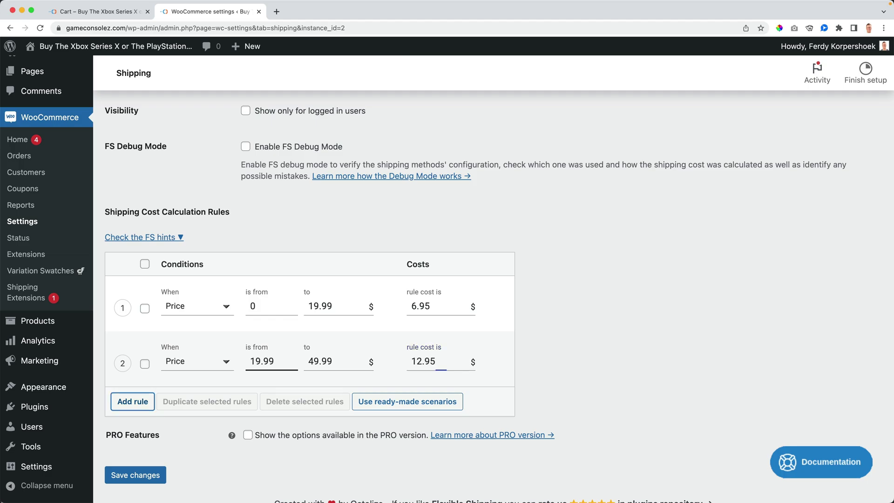
# Change the rule cost of the first rule to 5.95 and of the second rule to 11.95.
pyautogui.click(412, 307)
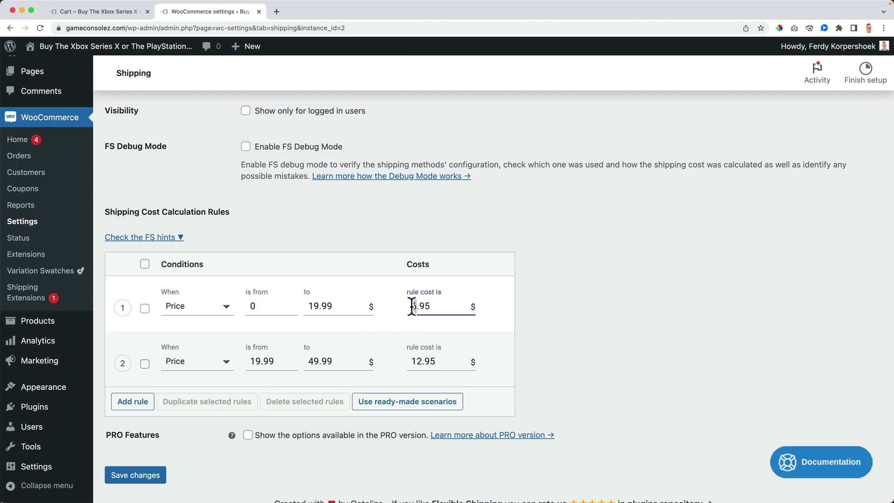
pyautogui.click(409, 362)
pyautogui.moveTo(409, 362); pyautogui.dragTo(415, 366)
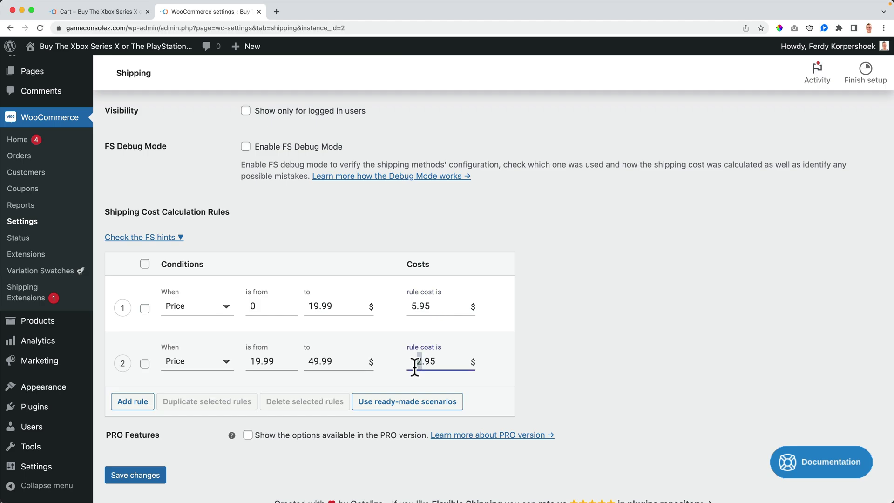
# Add a third price-based shipping cost rule from 50 to 99.99 with a rule cost of 14.95.
pyautogui.click(142, 402)
pyautogui.click(195, 419)
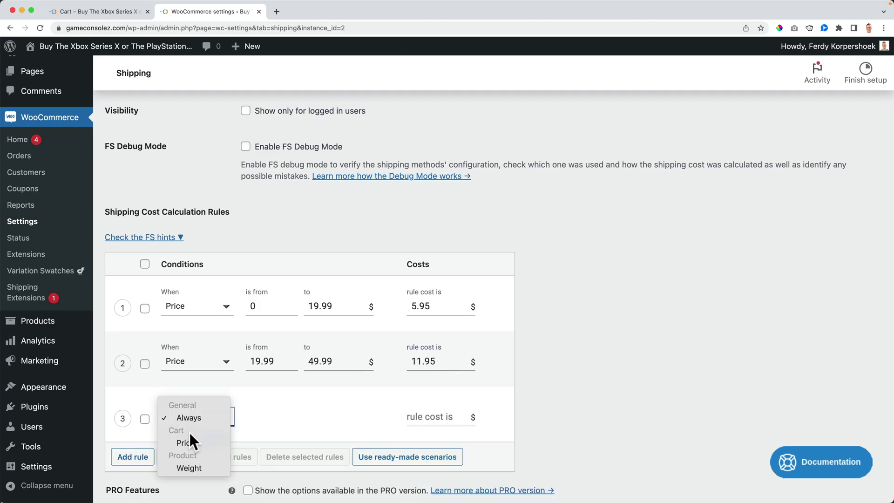
pyautogui.press('Return')
pyautogui.click(259, 416)
pyautogui.write('50')
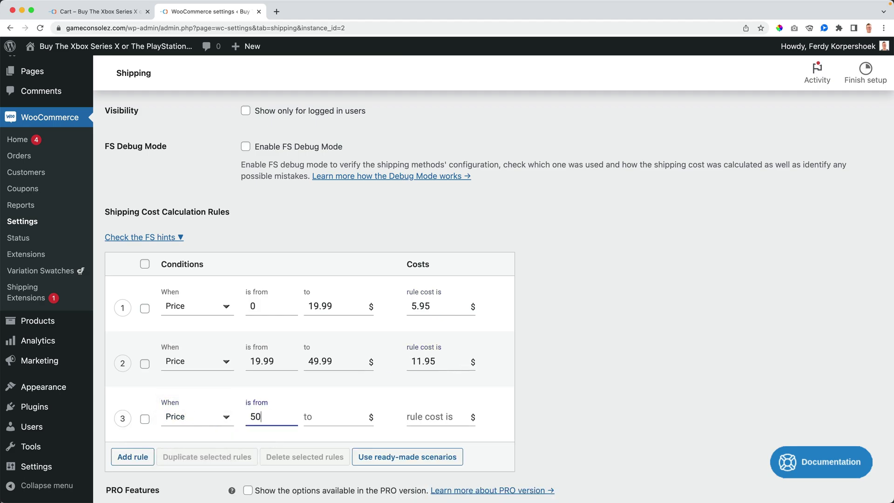
pyautogui.press('Tab')
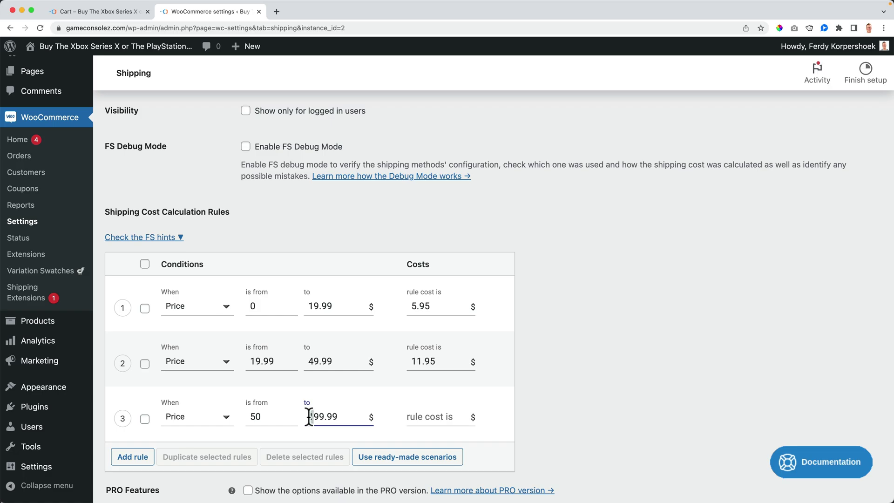
pyautogui.press('BackSpace')
pyautogui.click(453, 417)
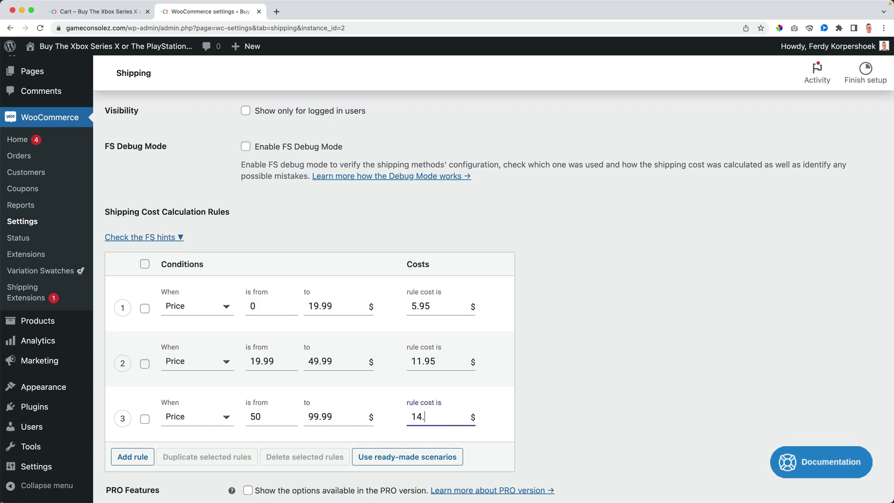
# Add a fourth price-based shipping cost rule from 100 to 199.99 with a rule cost of 16.95.
pyautogui.scroll(-5, 322, 377)
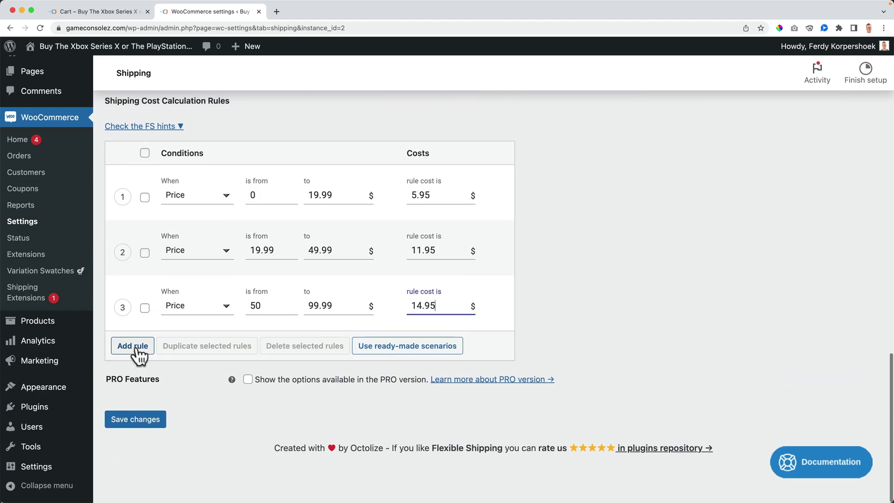
pyautogui.click(132, 346)
pyautogui.click(201, 362)
pyautogui.click(194, 387)
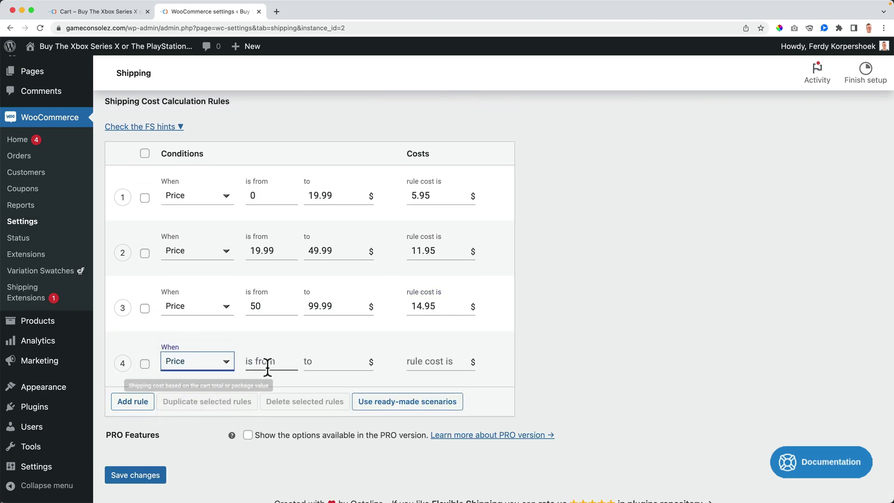
pyautogui.click(266, 364)
pyautogui.write('100')
pyautogui.press('Tab')
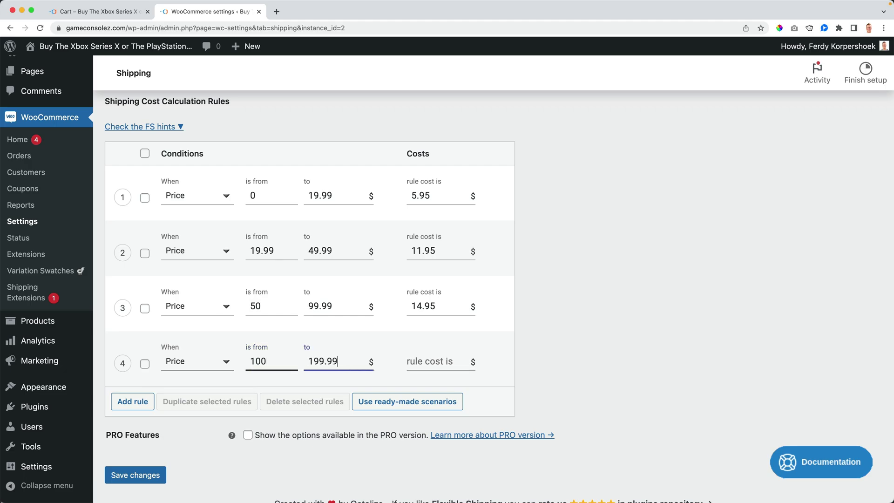
pyautogui.press('Tab')
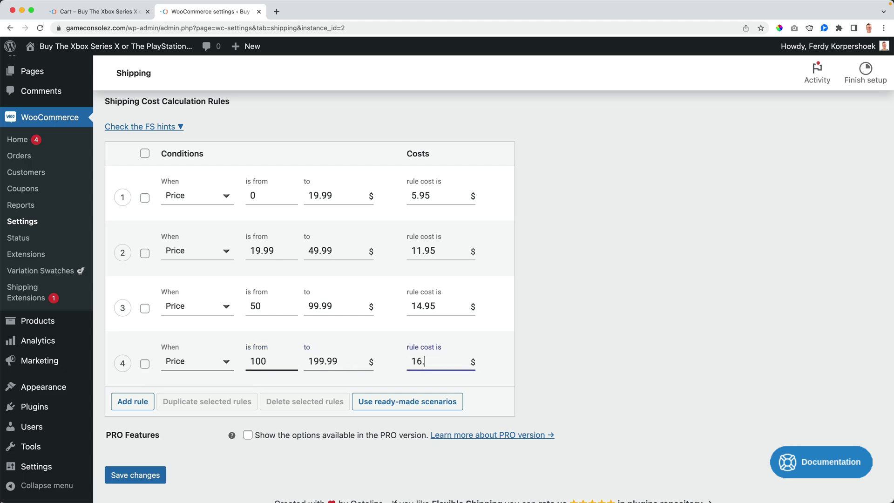
# Add a fifth price-based shipping cost rule from 200 to 299.99 with a rule cost of 19.95.
pyautogui.click(128, 404)
pyautogui.click(191, 417)
pyautogui.click(195, 443)
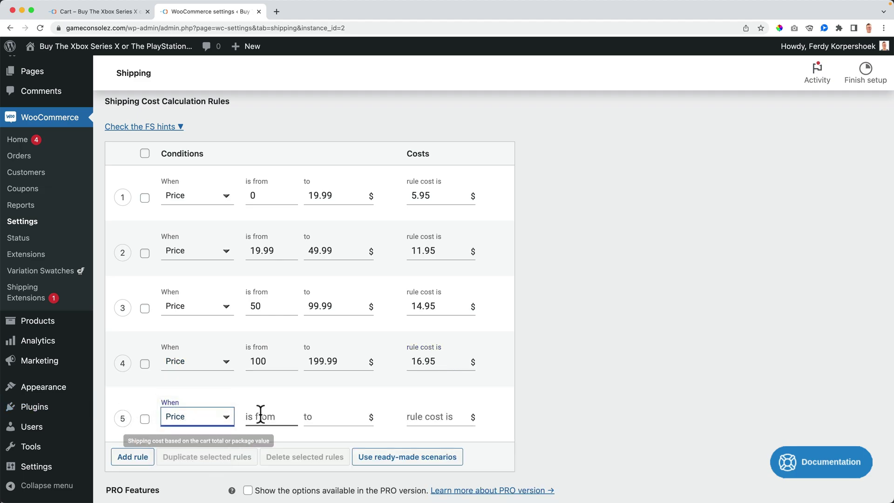
pyautogui.click(261, 416)
pyautogui.write('200')
pyautogui.press('Tab')
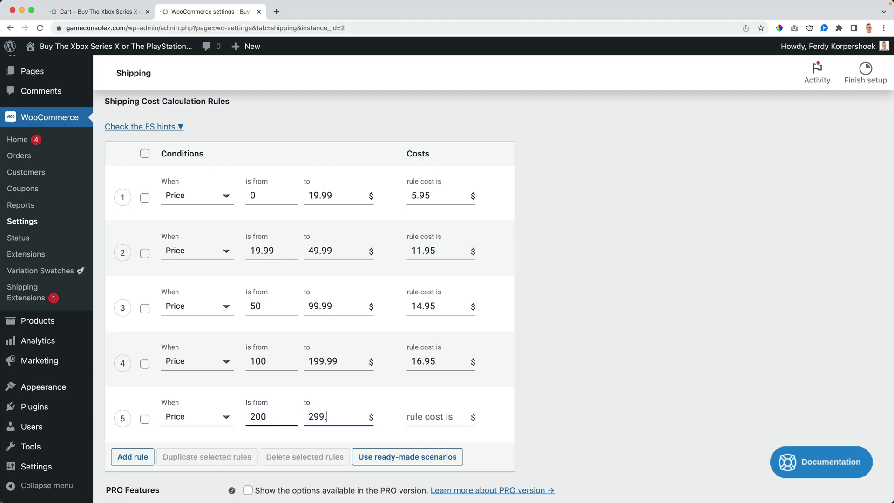
pyautogui.press('Tab')
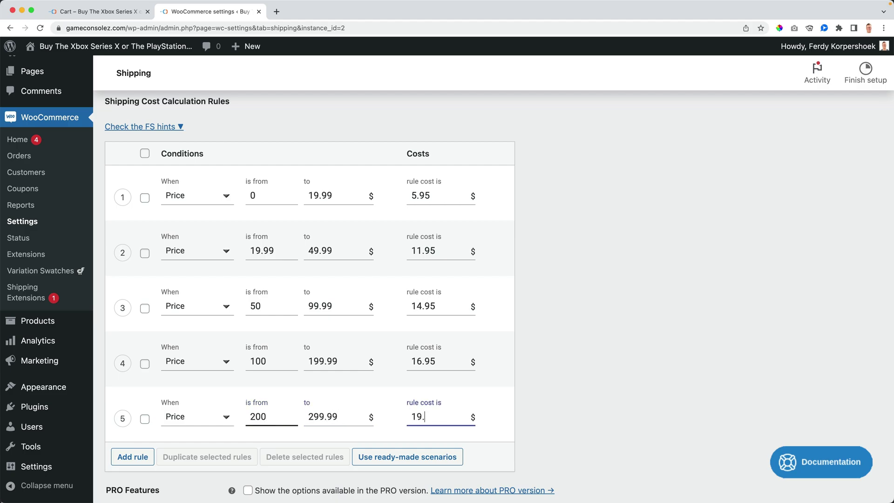
# Add a sixth shipping cost rule for prices from 300 with a rule cost of 0, and save the changes.
pyautogui.click(132, 457)
pyautogui.scroll(-3, 198, 442)
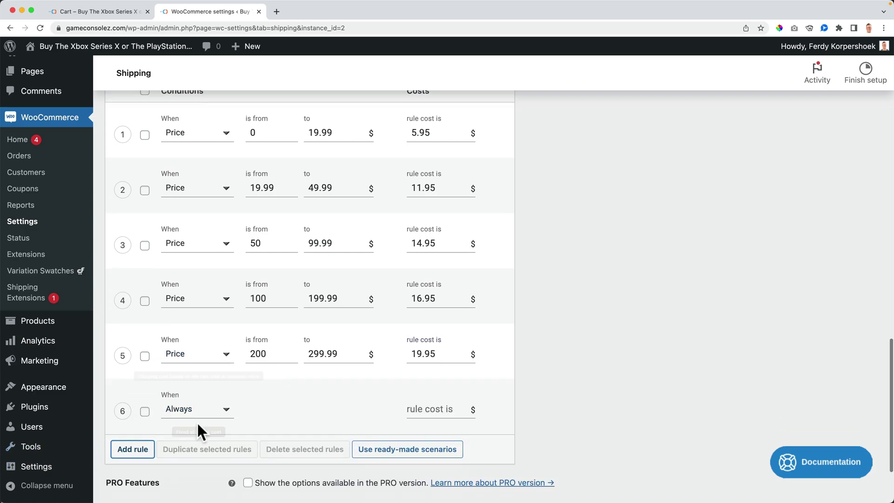
pyautogui.click(195, 402)
pyautogui.click(192, 424)
pyautogui.click(273, 399)
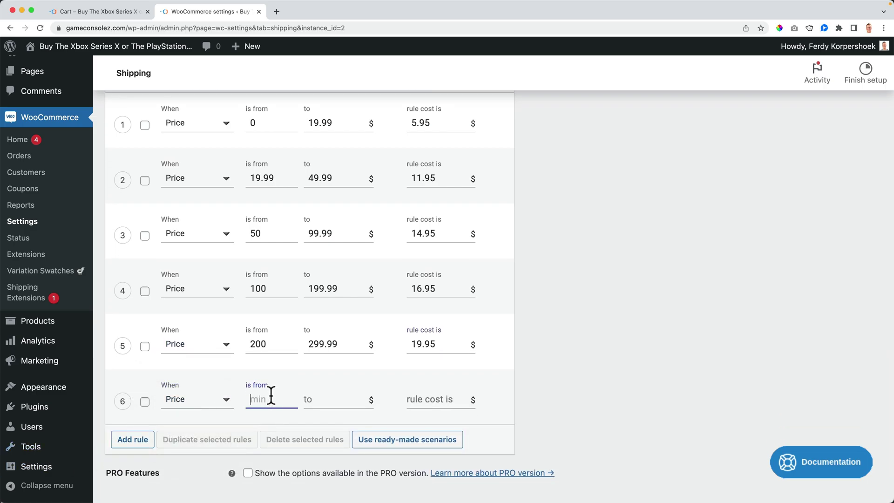
pyautogui.write('300')
pyautogui.press('Tab')
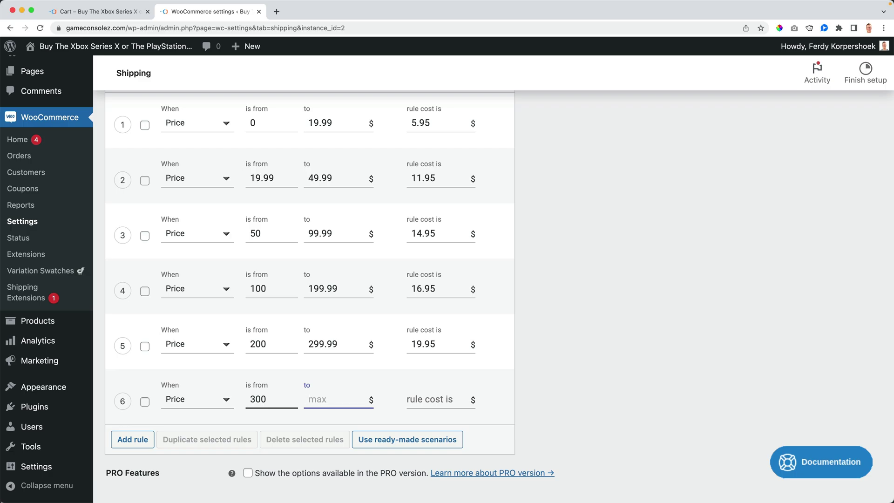
pyautogui.press('Tab')
pyautogui.press('Tab')
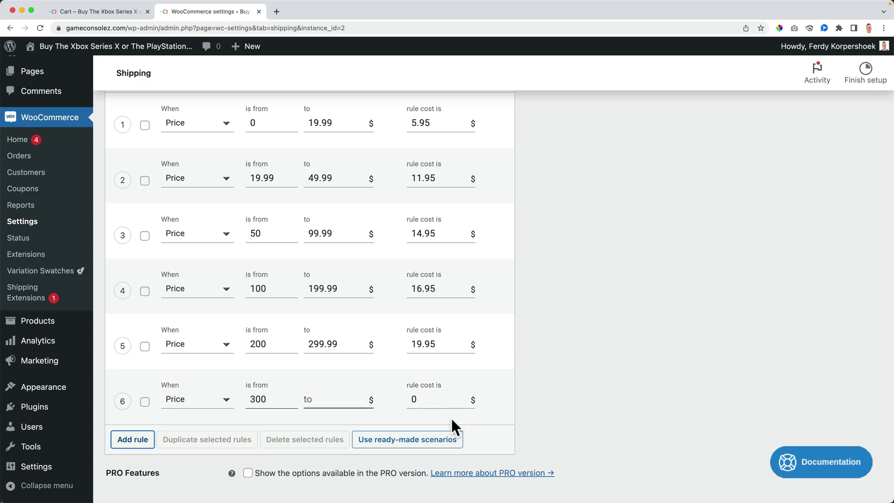
pyautogui.scroll(-3, 180, 447)
pyautogui.click(141, 420)
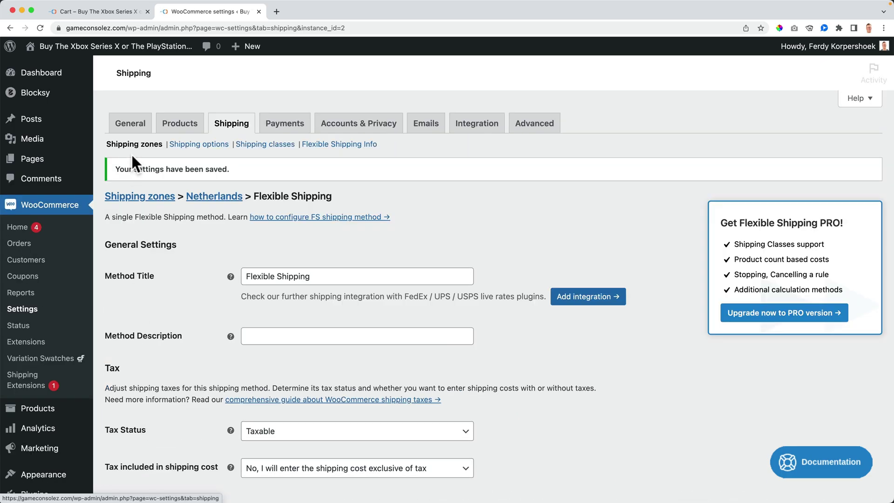
# Switch to the cart page, change the shipping country to Netherlands and update the shipping costs.
pyautogui.click(133, 11)
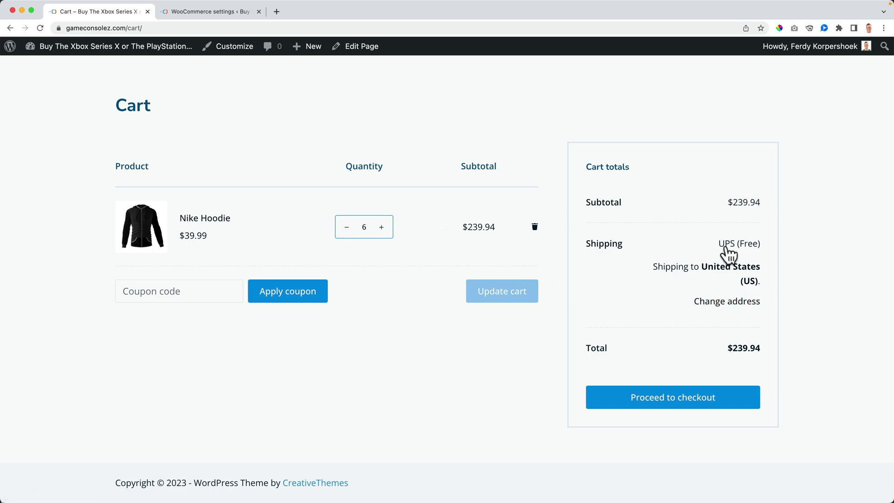
pyautogui.click(733, 301)
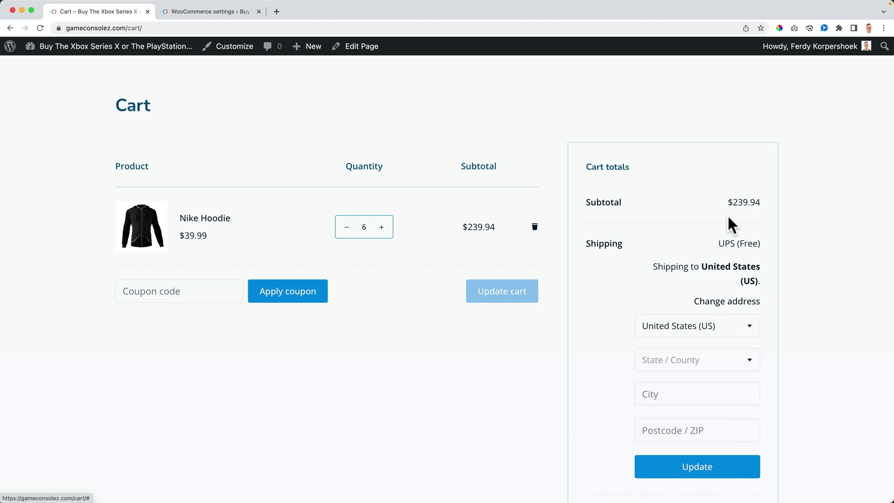
pyautogui.click(700, 331)
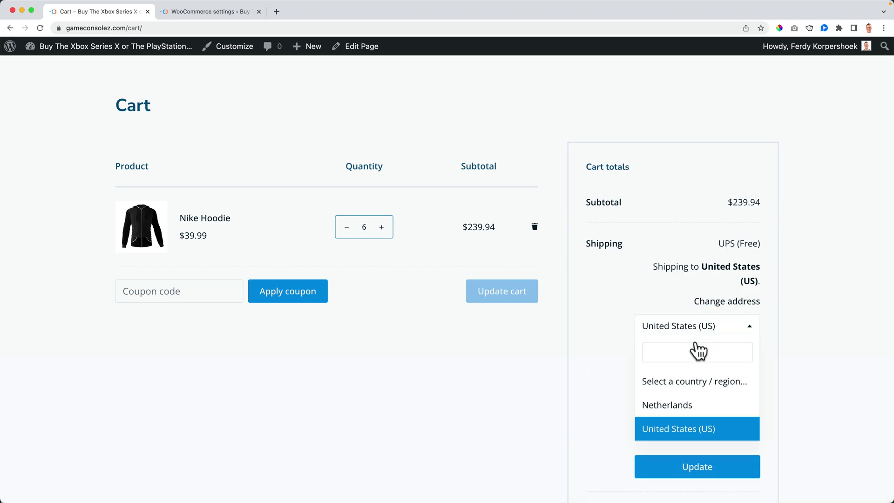
pyautogui.click(687, 409)
pyautogui.click(695, 433)
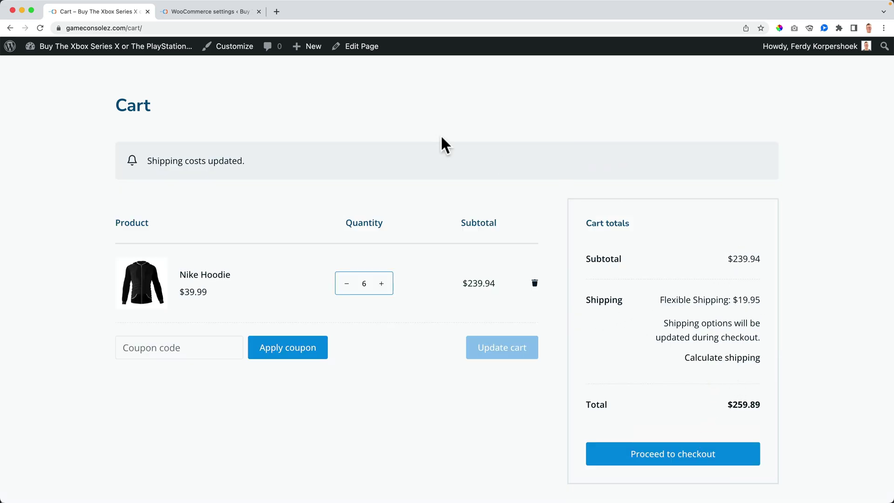
# Compare the cart's Flexible Shipping cost with the price-based cost rules in the Netherlands shipping method settings.
pyautogui.click(227, 13)
pyautogui.scroll(-20, 440, 270)
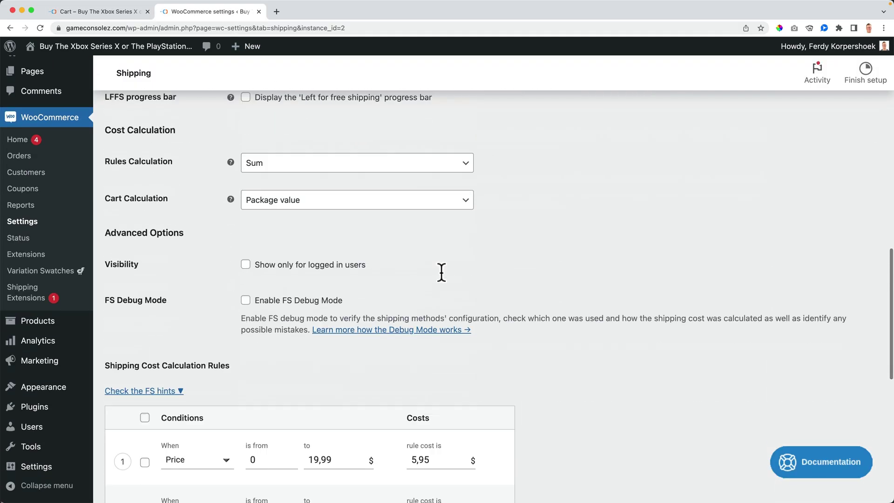
pyautogui.scroll(-2, 440, 270)
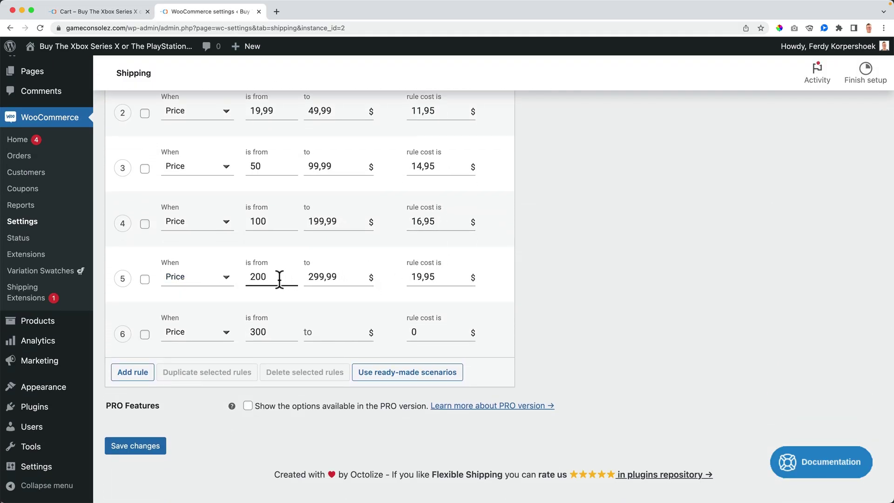
pyautogui.click(451, 278)
pyautogui.click(119, 13)
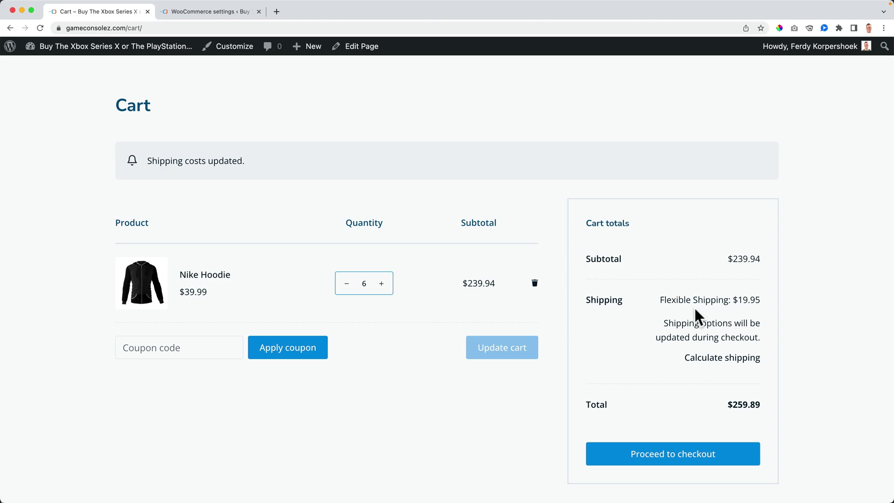
pyautogui.scroll(-3, 656, 313)
pyautogui.scroll(5, 655, 311)
pyautogui.scroll(-5, 634, 314)
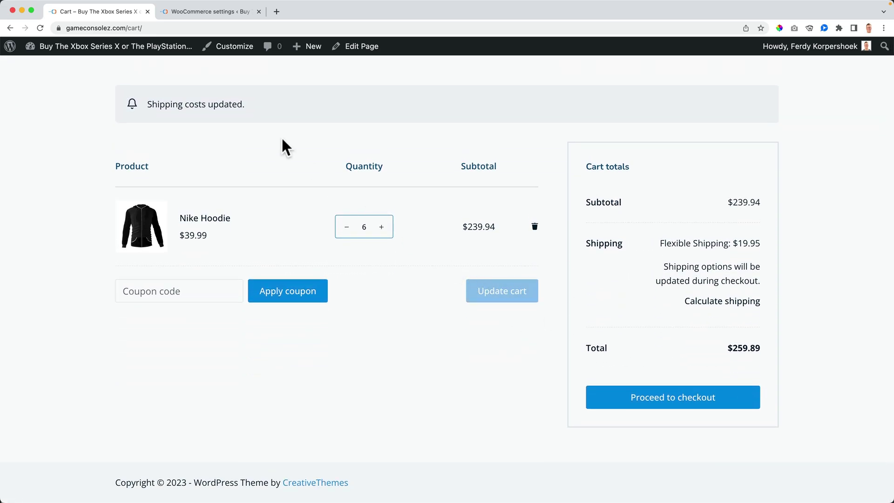
pyautogui.click(215, 12)
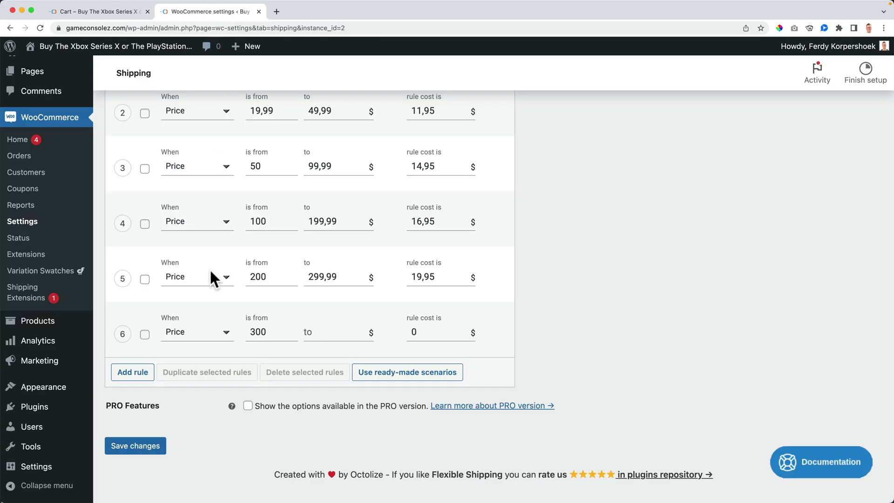
pyautogui.click(126, 12)
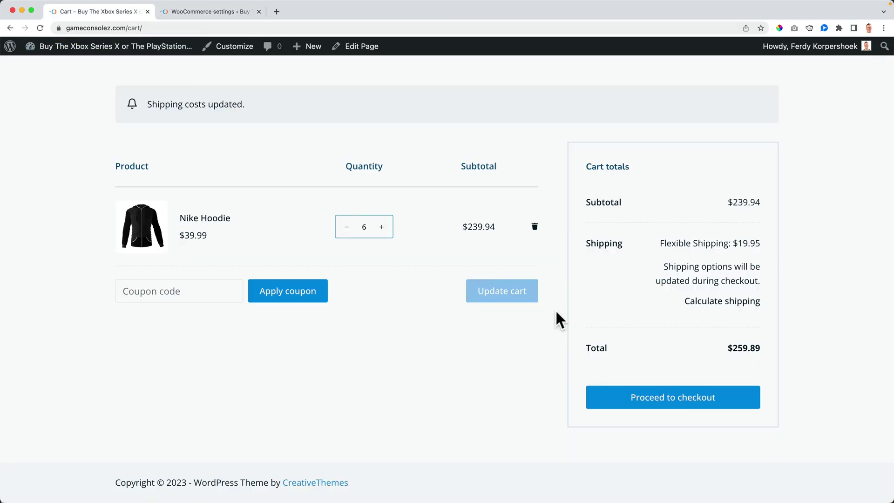
# Reduce the Nike Hoodie quantity in the cart to 4 and update the cart.
pyautogui.scroll(2, 560, 309)
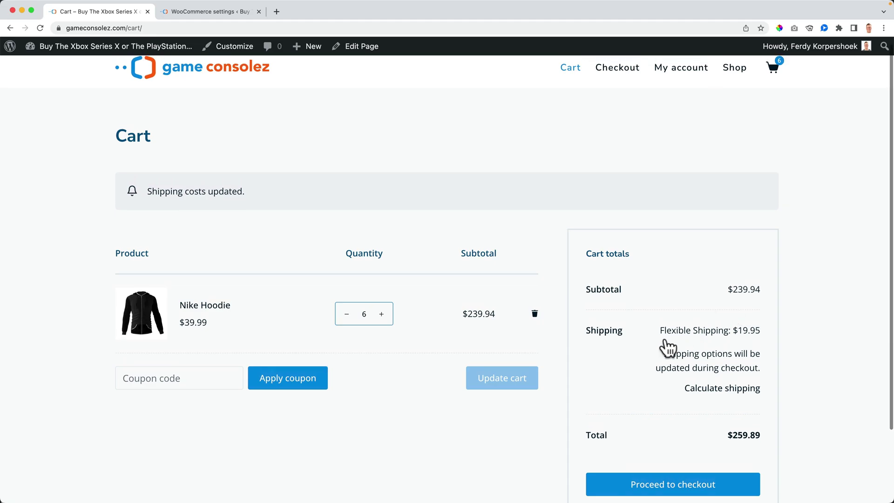
pyautogui.click(346, 314)
pyautogui.click(347, 315)
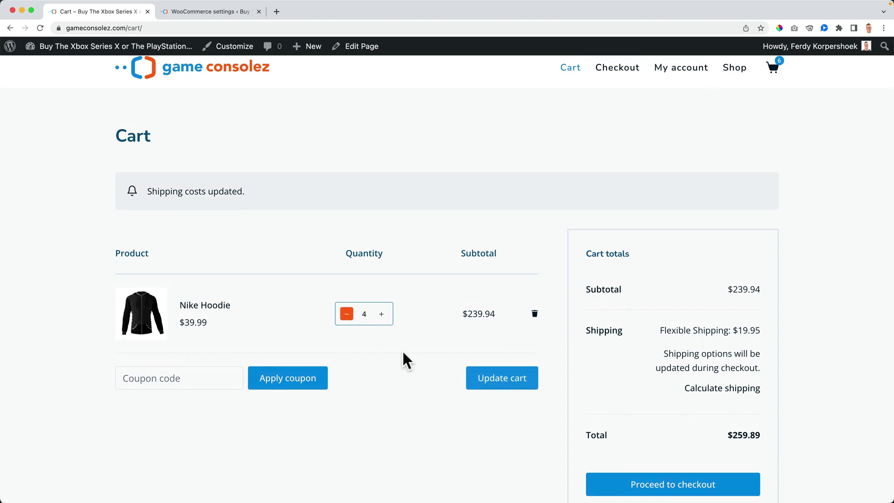
pyautogui.click(496, 382)
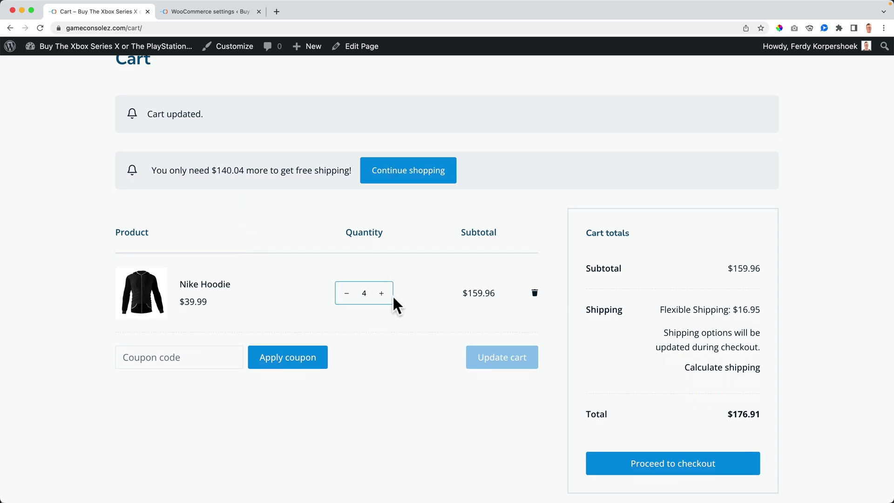
# Raise the Nike Hoodie quantity to 6 and then to 7, updating the cart after each change.
pyautogui.click(382, 293)
pyautogui.click(382, 294)
pyautogui.click(521, 357)
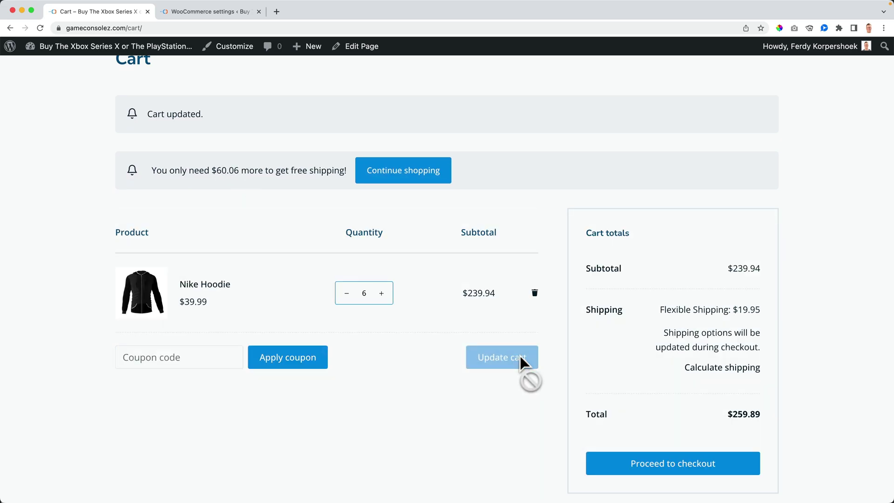
pyautogui.click(381, 294)
pyautogui.click(515, 367)
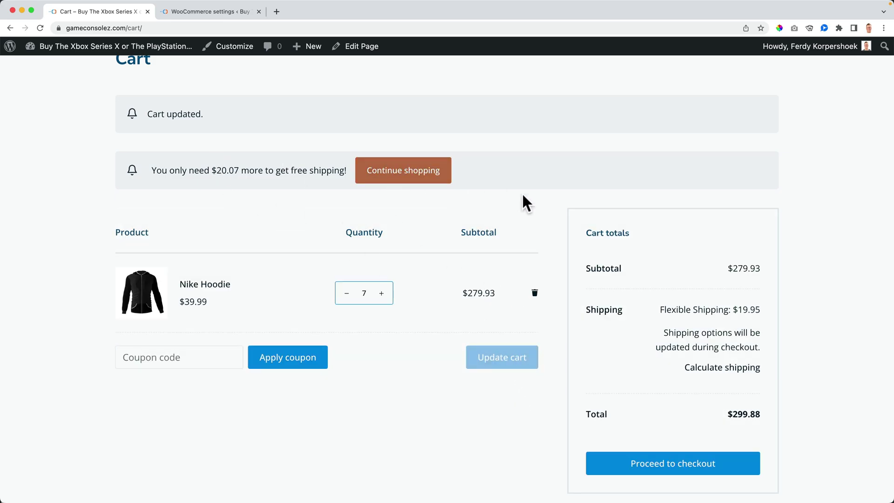
# Change the cart's shipping country to United States (US), update it, and check the resulting shipping cost and notices.
pyautogui.click(732, 371)
pyautogui.click(702, 393)
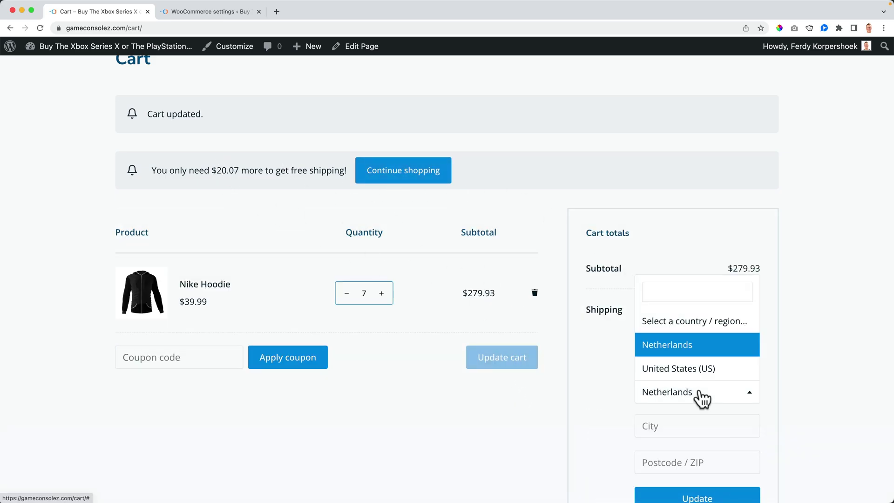
pyautogui.click(681, 370)
pyautogui.scroll(-5, 688, 428)
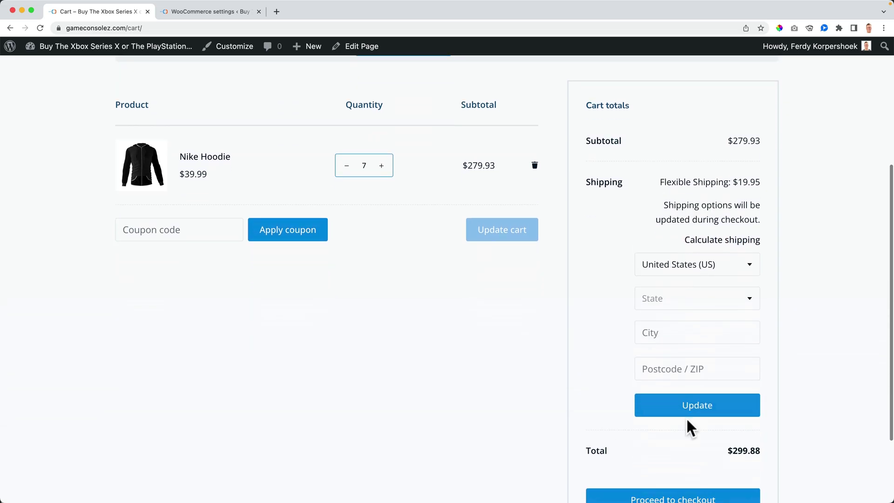
pyautogui.click(687, 410)
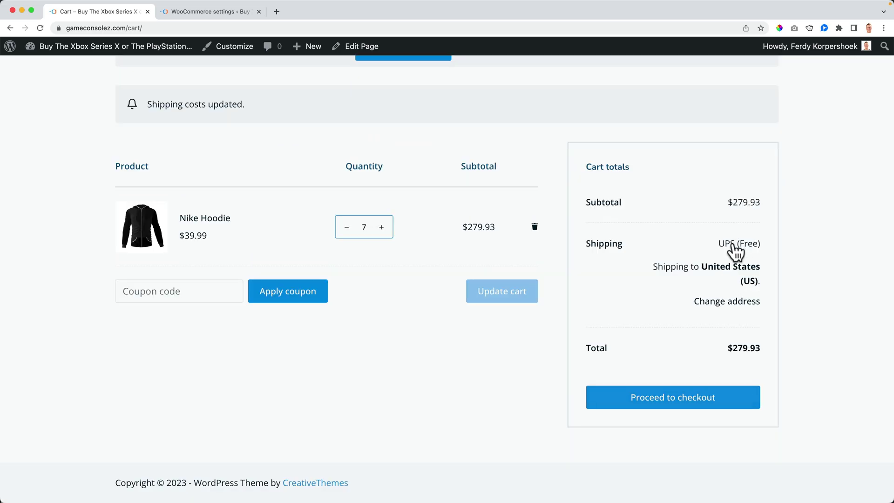
pyautogui.scroll(3, 732, 242)
pyautogui.scroll(-3, 731, 242)
pyautogui.scroll(3, 182, 126)
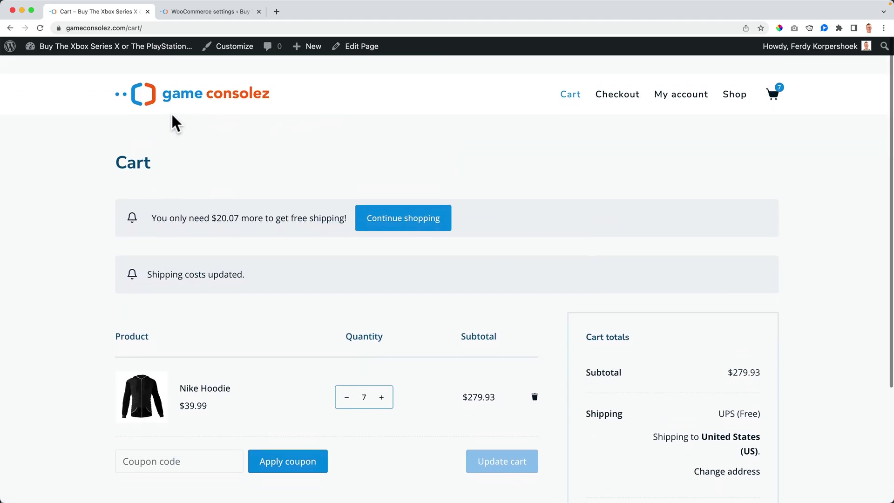
# Open the store's home page through the site logo and close the WooCommerce settings page.
pyautogui.click(177, 90)
pyautogui.click(254, 11)
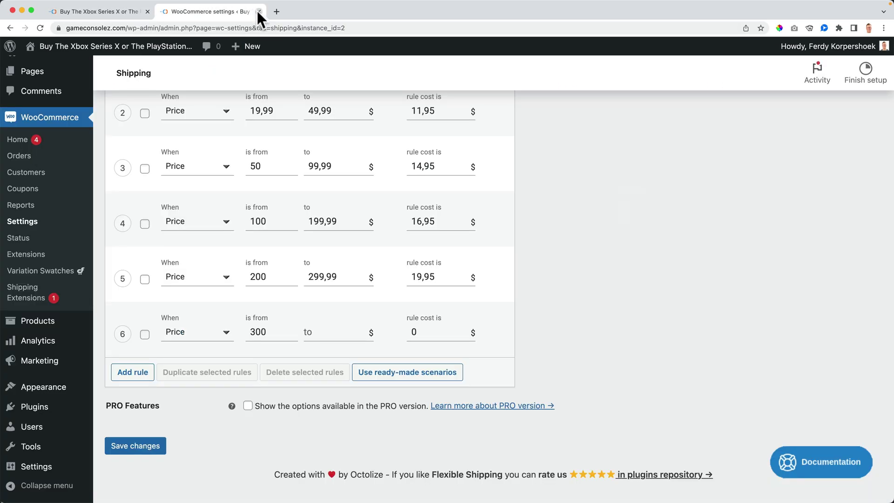
pyautogui.click(259, 11)
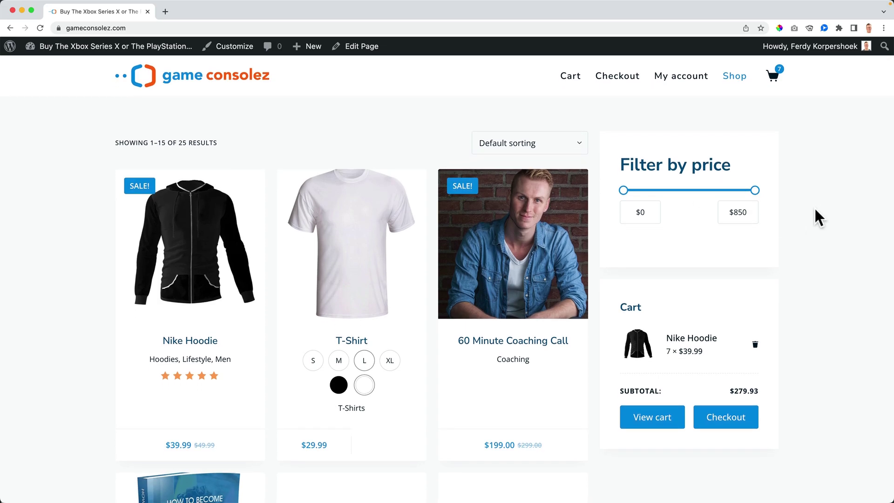